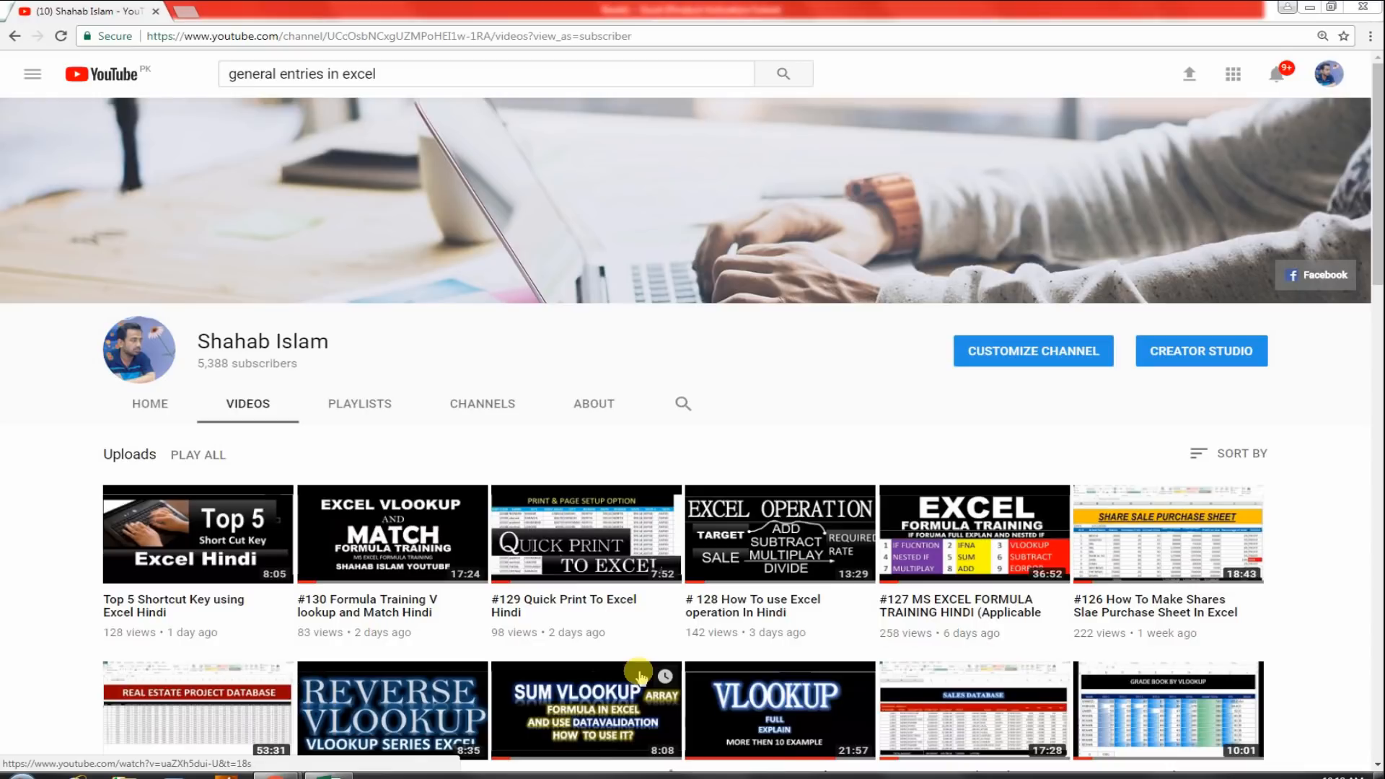
Step: Switch to the blank Excel workbook and enter the header S NO in cell A4
{"action": "left_click", "coordinate": [329, 775]}
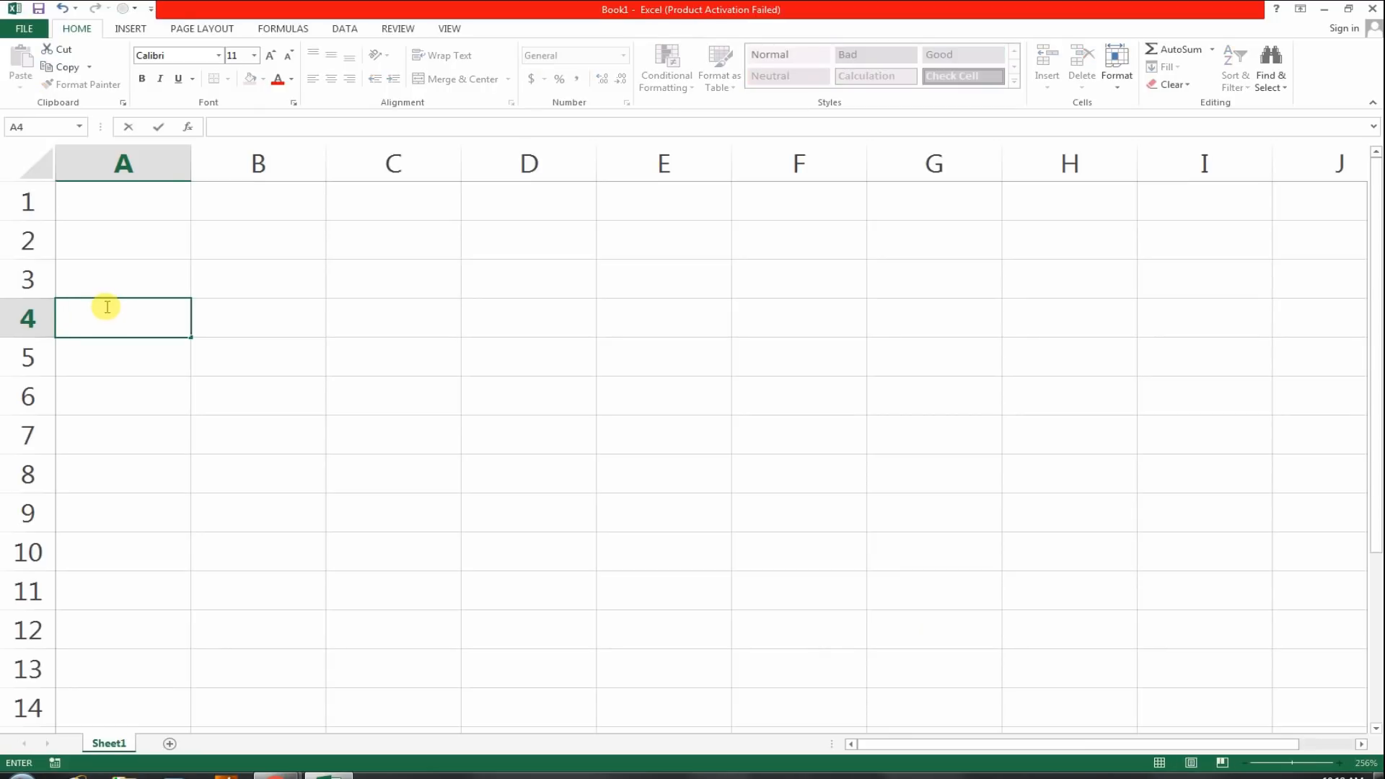
{"action": "type", "text": "s no"}
{"action": "key", "text": "Tab"}
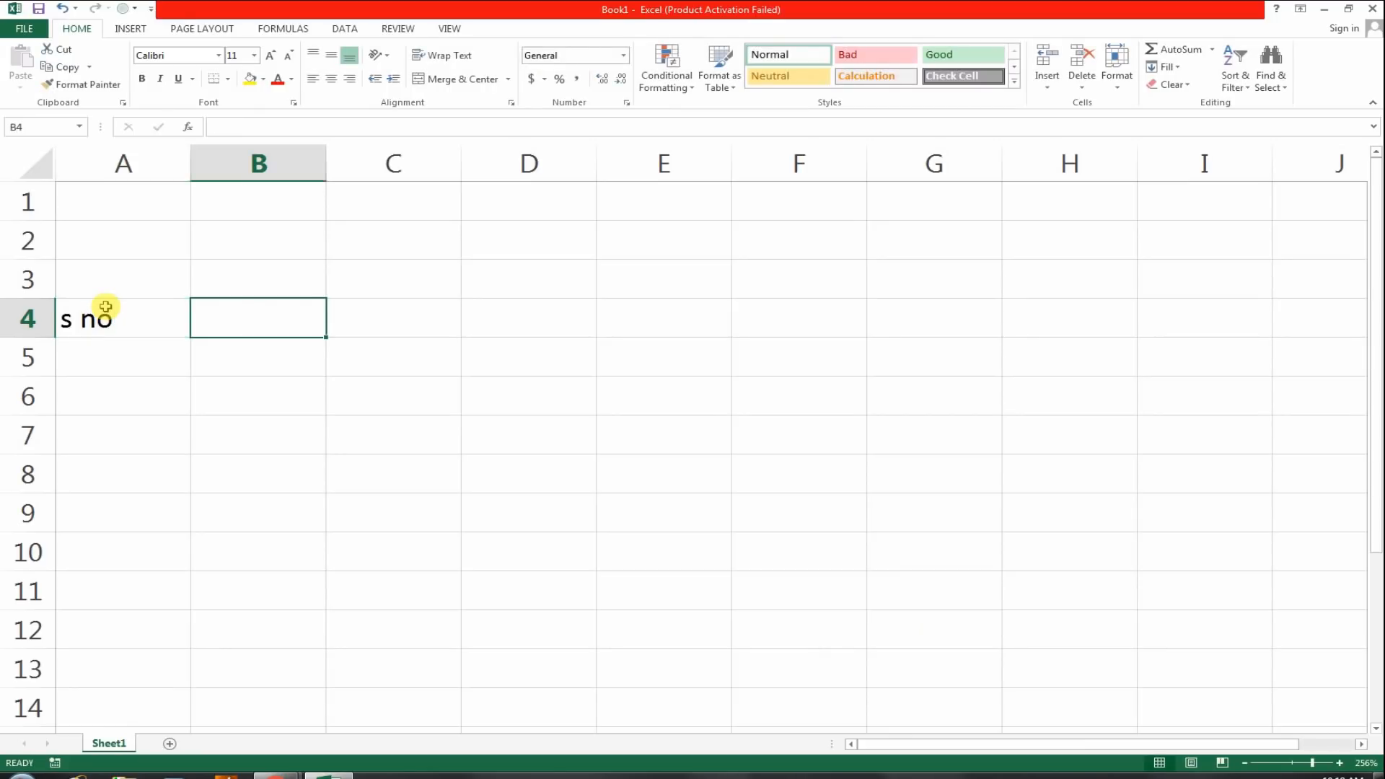
{"action": "left_click", "coordinate": [105, 307]}
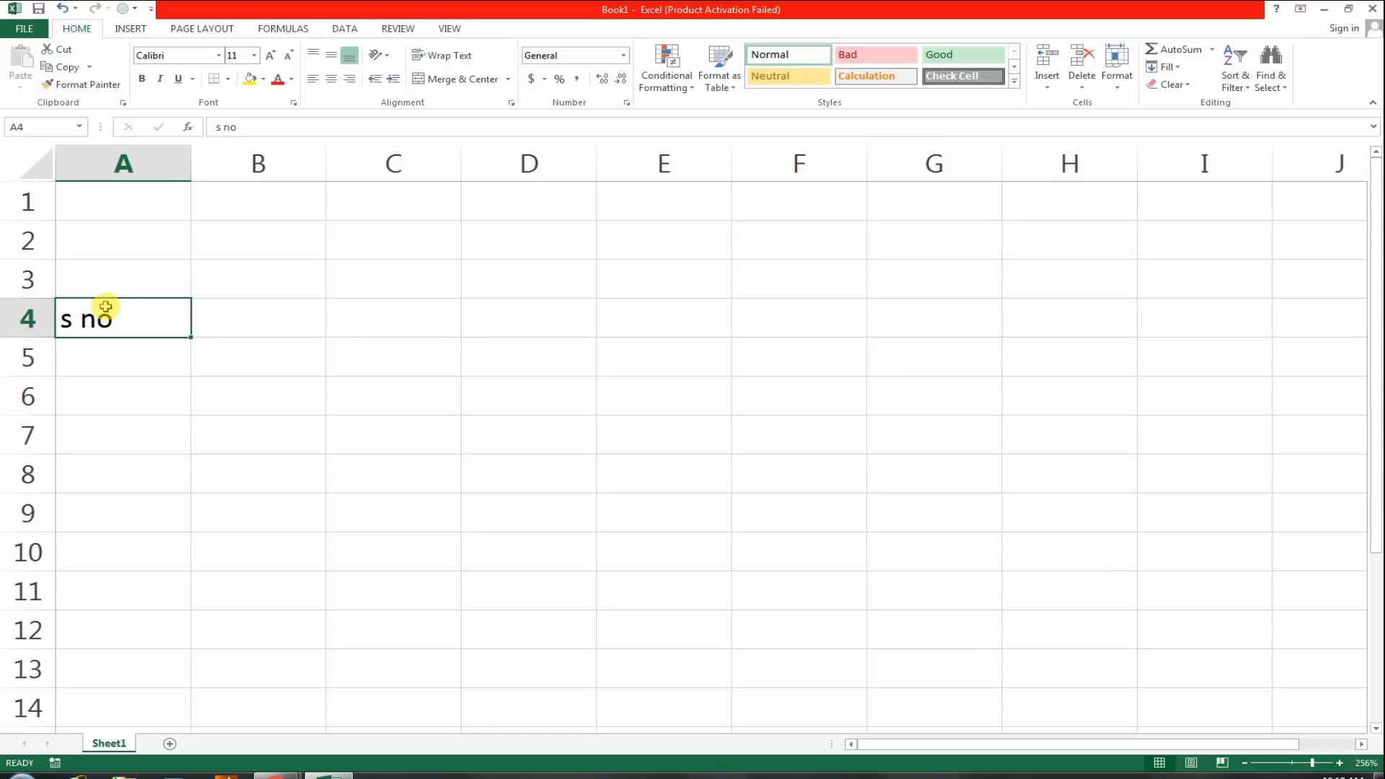
{"action": "type", "text": "S NO"}
{"action": "key", "text": "Tab"}
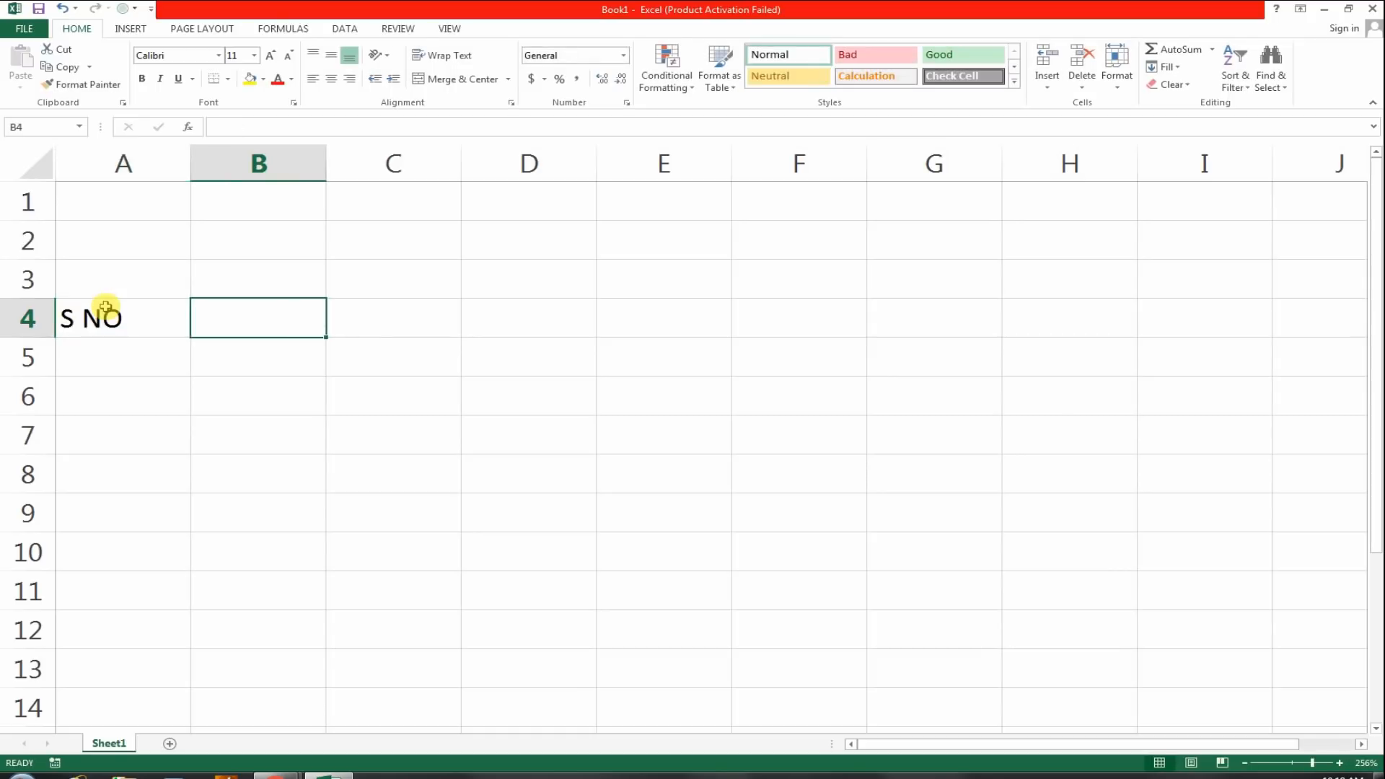
Step: Enter the headers DATE in cell B4 and FINANCING in cell C4
{"action": "type", "text": "DATE"}
{"action": "key", "text": "Tab"}
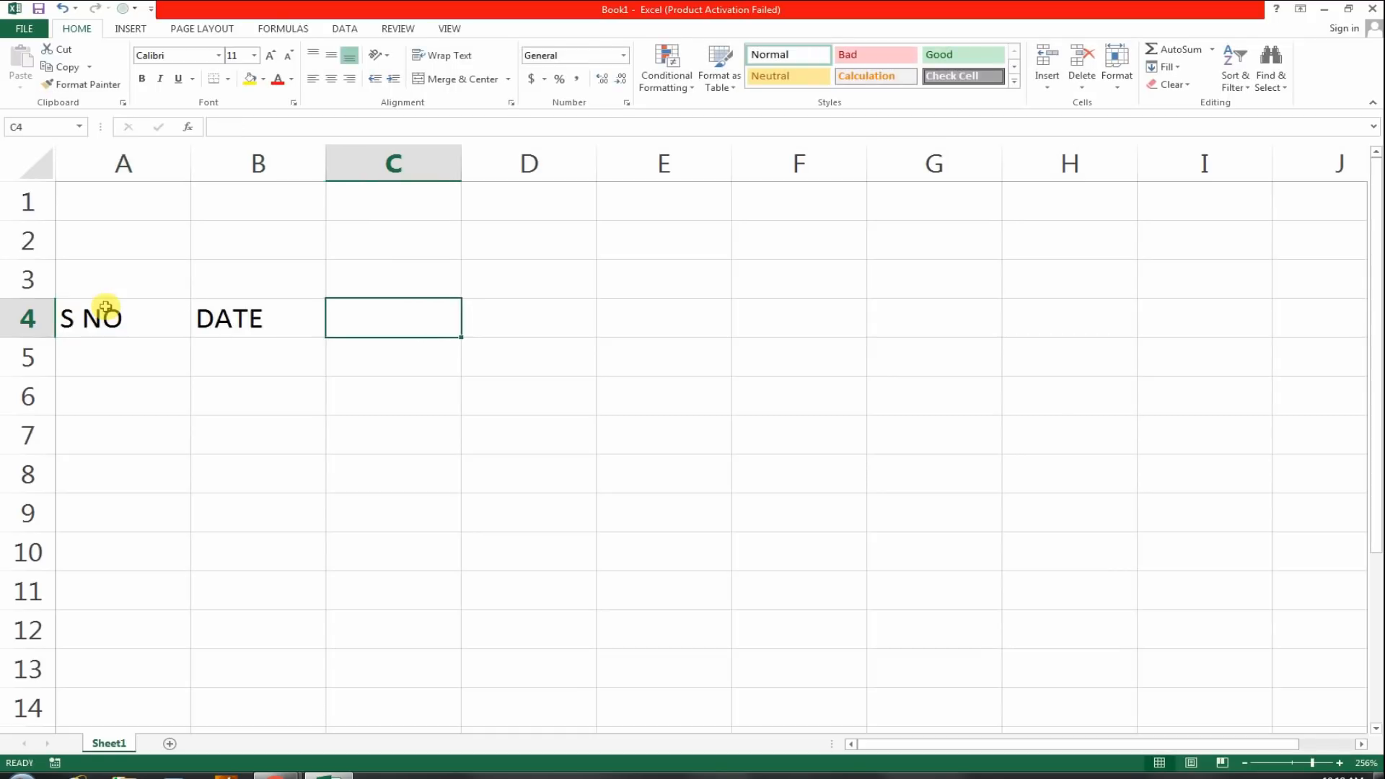
{"action": "type", "text": "FI"}
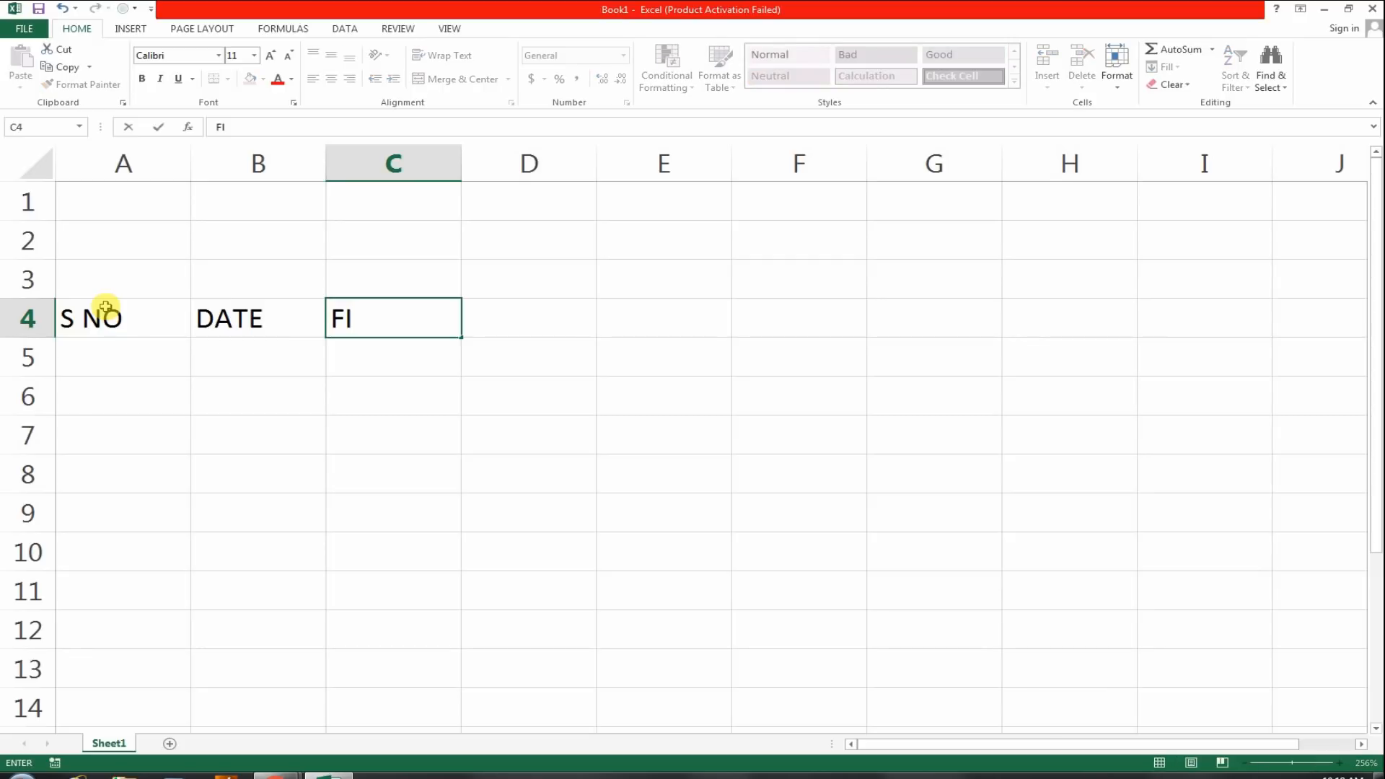
{"action": "type", "text": "NANCING"}
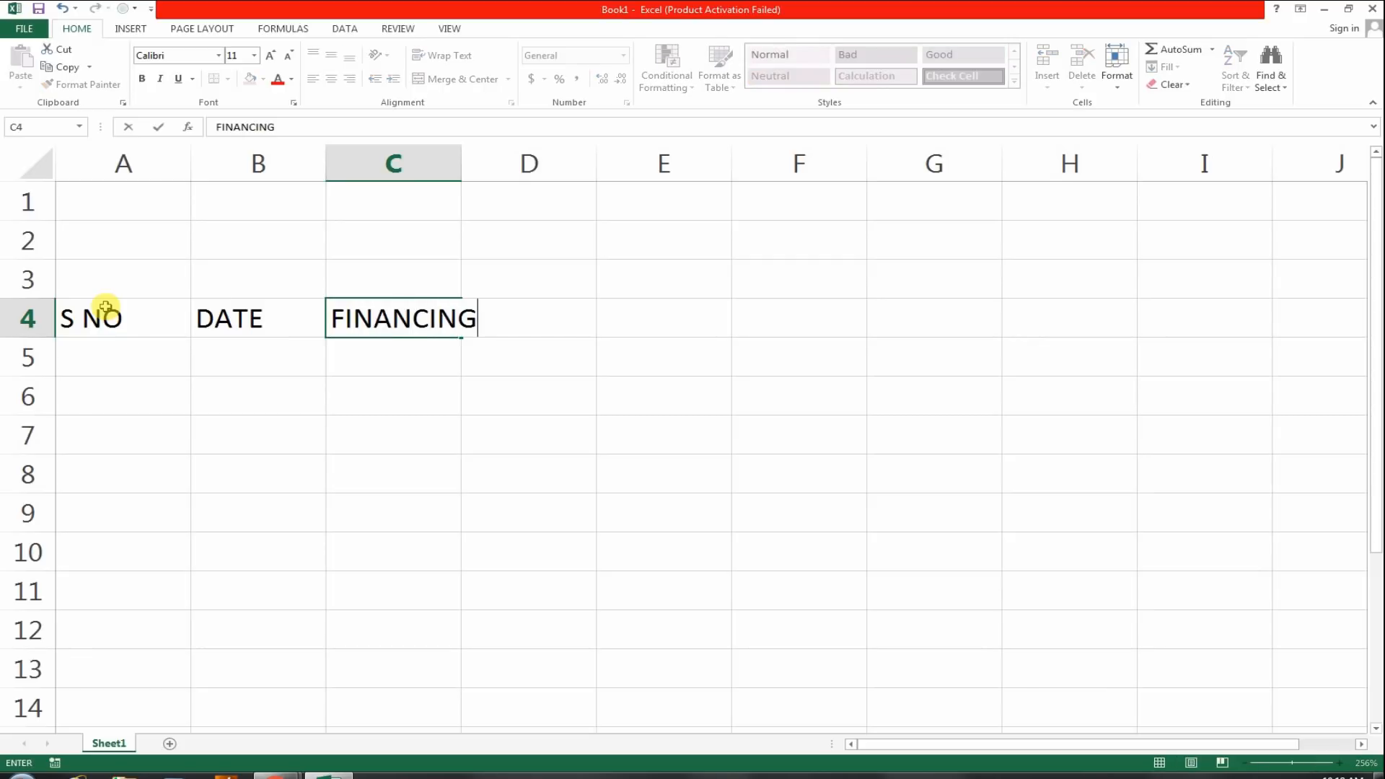
{"action": "key", "text": "Tab"}
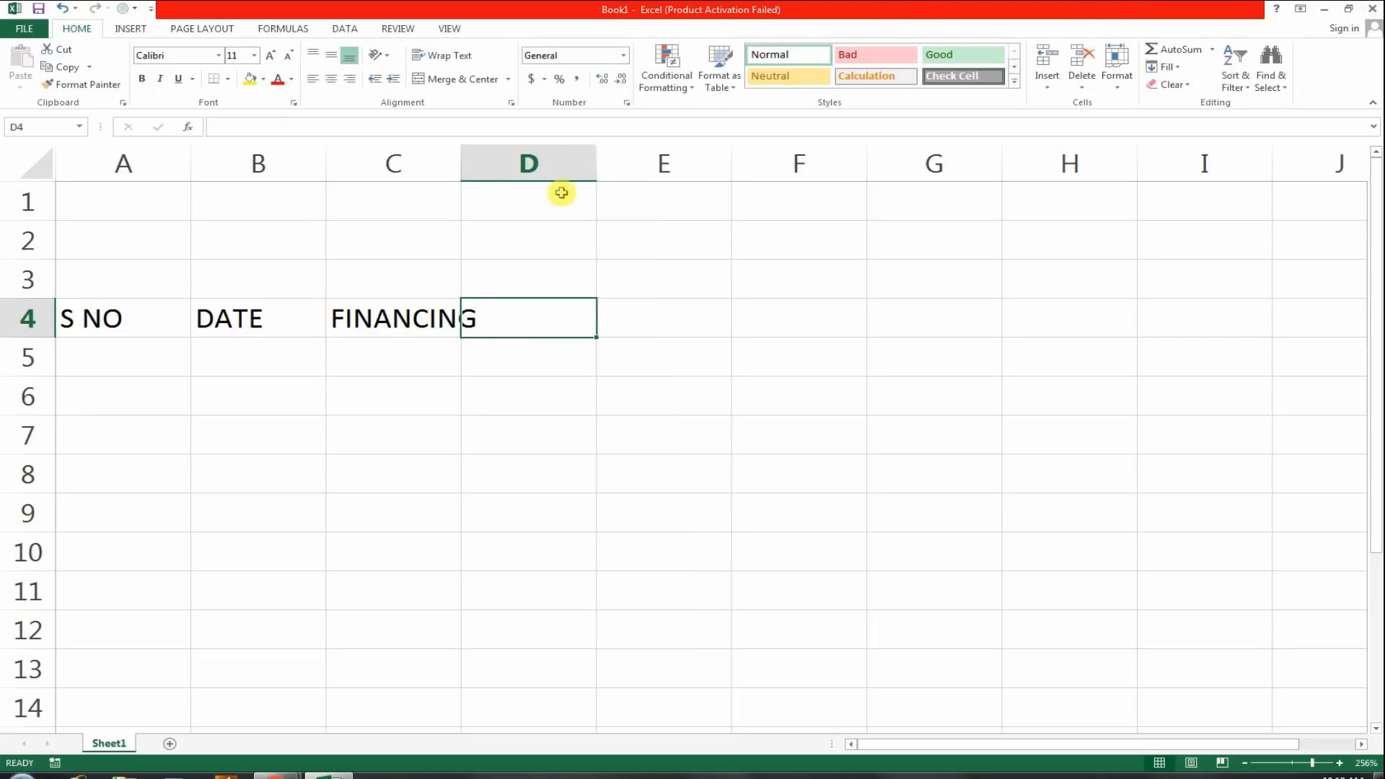
Step: Fit column C to its FINANCING header and make column B slightly wider than its DATE header
{"action": "double_click", "coordinate": [462, 167]}
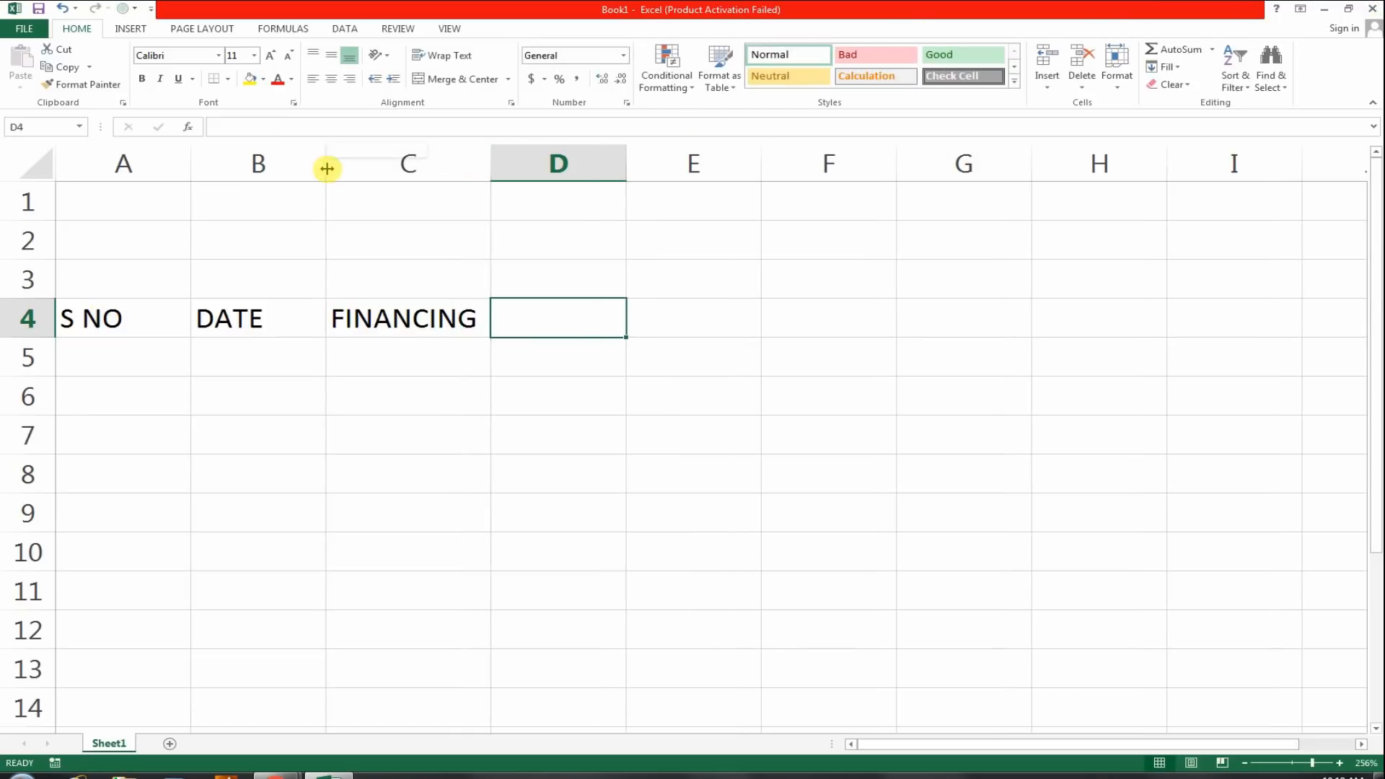
{"action": "double_click", "coordinate": [327, 169]}
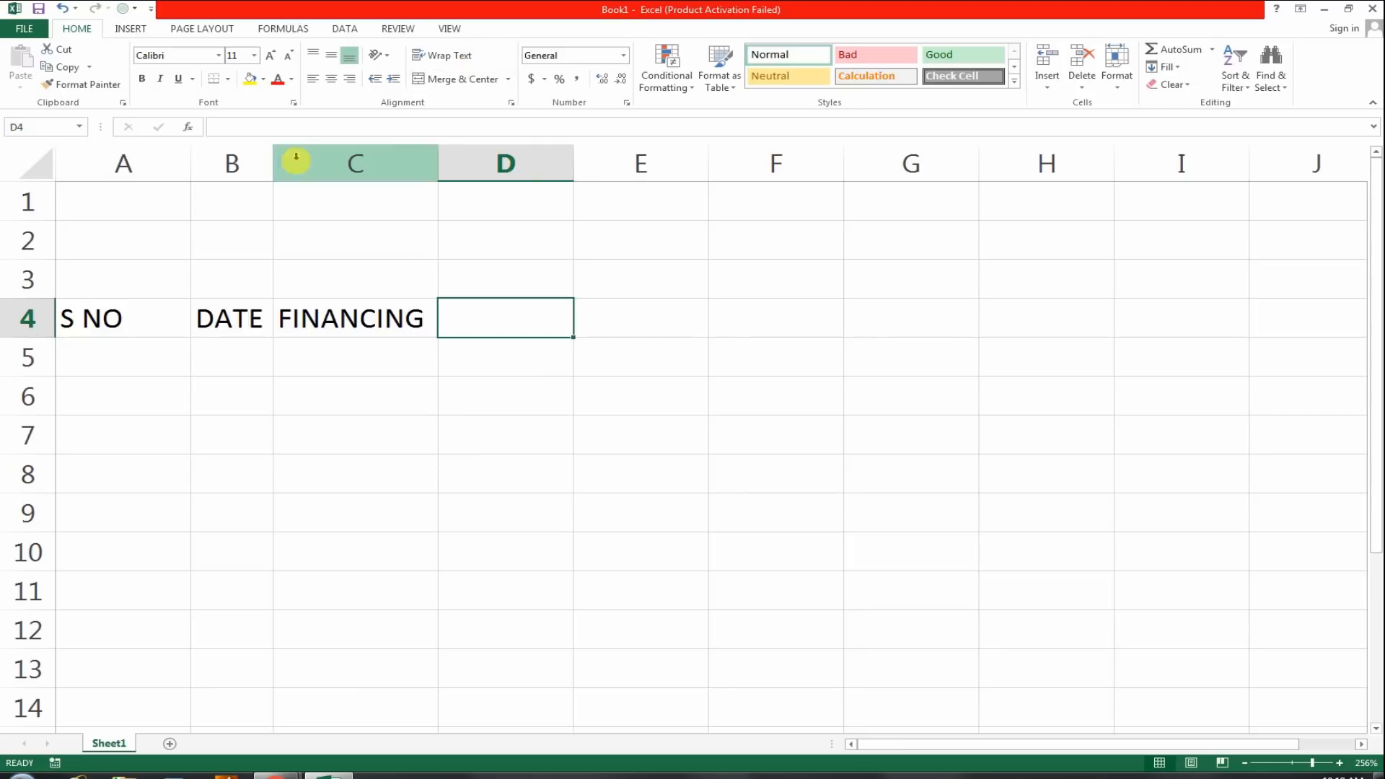
{"action": "left_click_drag", "start_coordinate": [273, 158], "coordinate": [304, 156]}
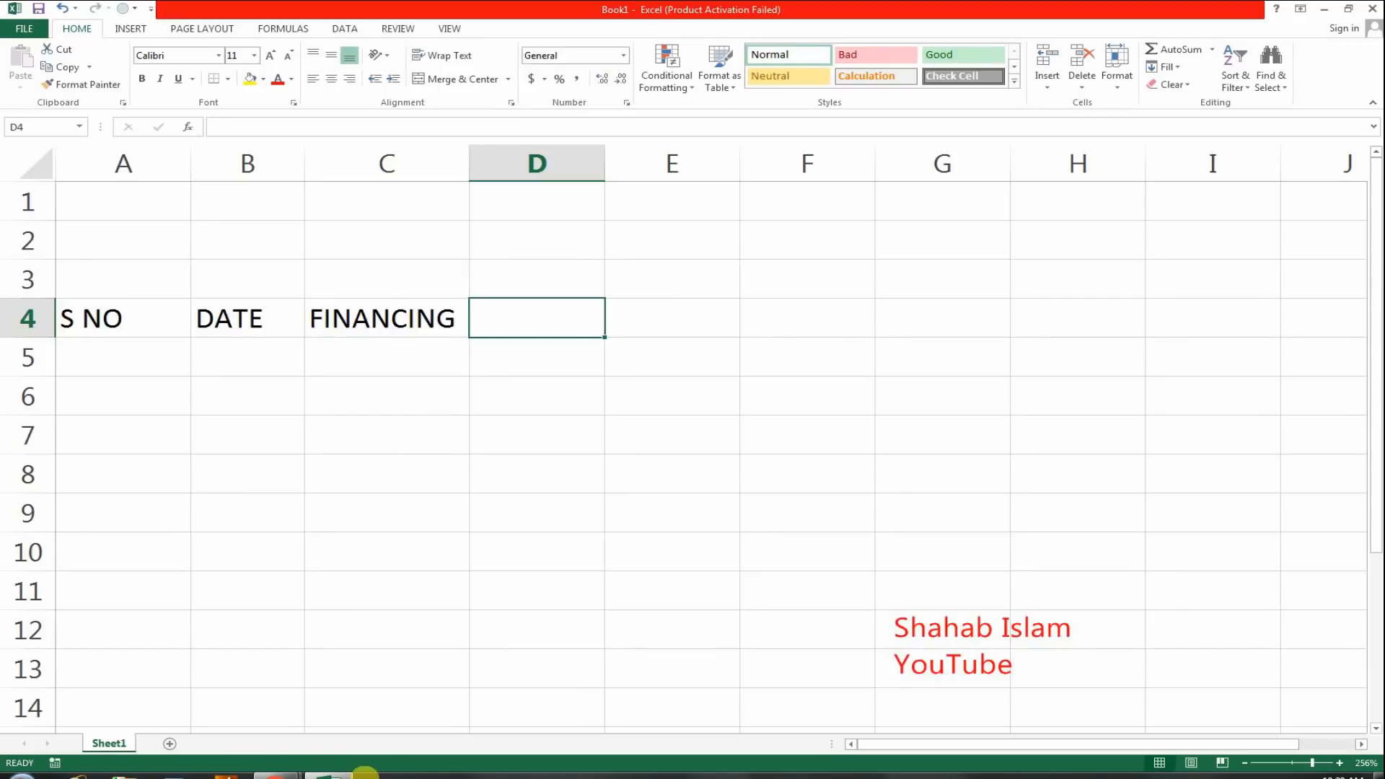
Step: Enter the header INTEREST RATE in cell D4 and fit column D to its text
{"action": "type", "text": "intre"}
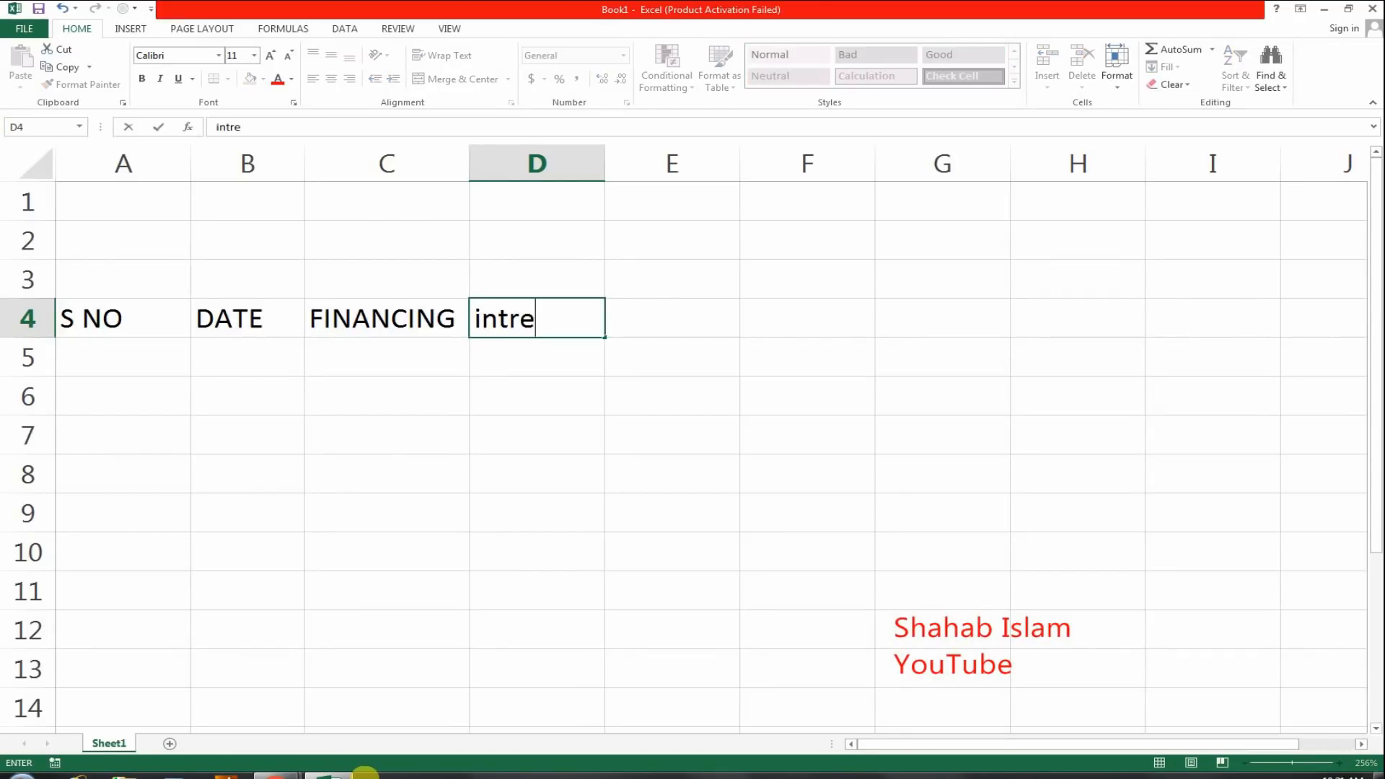
{"action": "key", "text": "BackSpace"}
{"action": "key", "text": "BackSpace"}
{"action": "key", "text": "BackSpace"}
{"action": "key", "text": "BackSpace"}
{"action": "key", "text": "BackSpace"}
{"action": "type", "text": "I"}
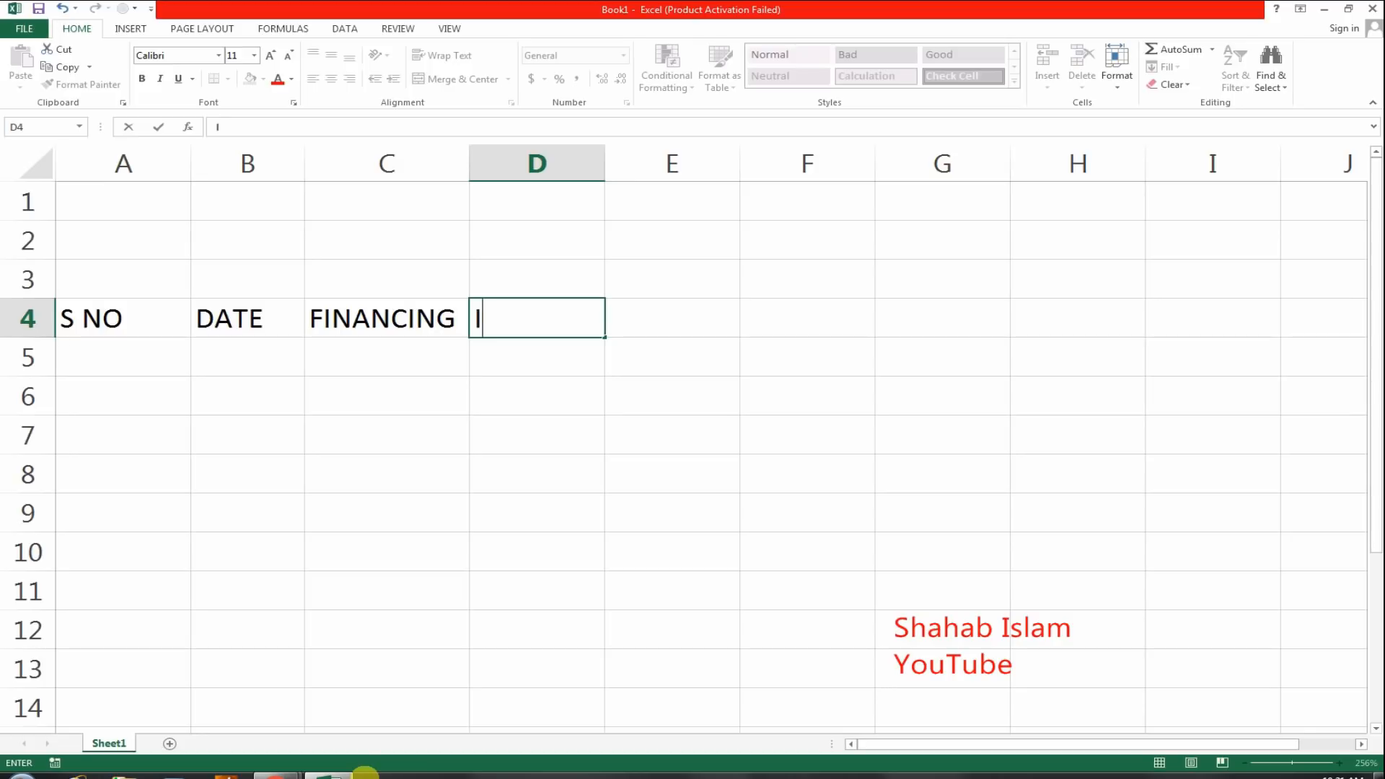
{"action": "type", "text": "NTRER"}
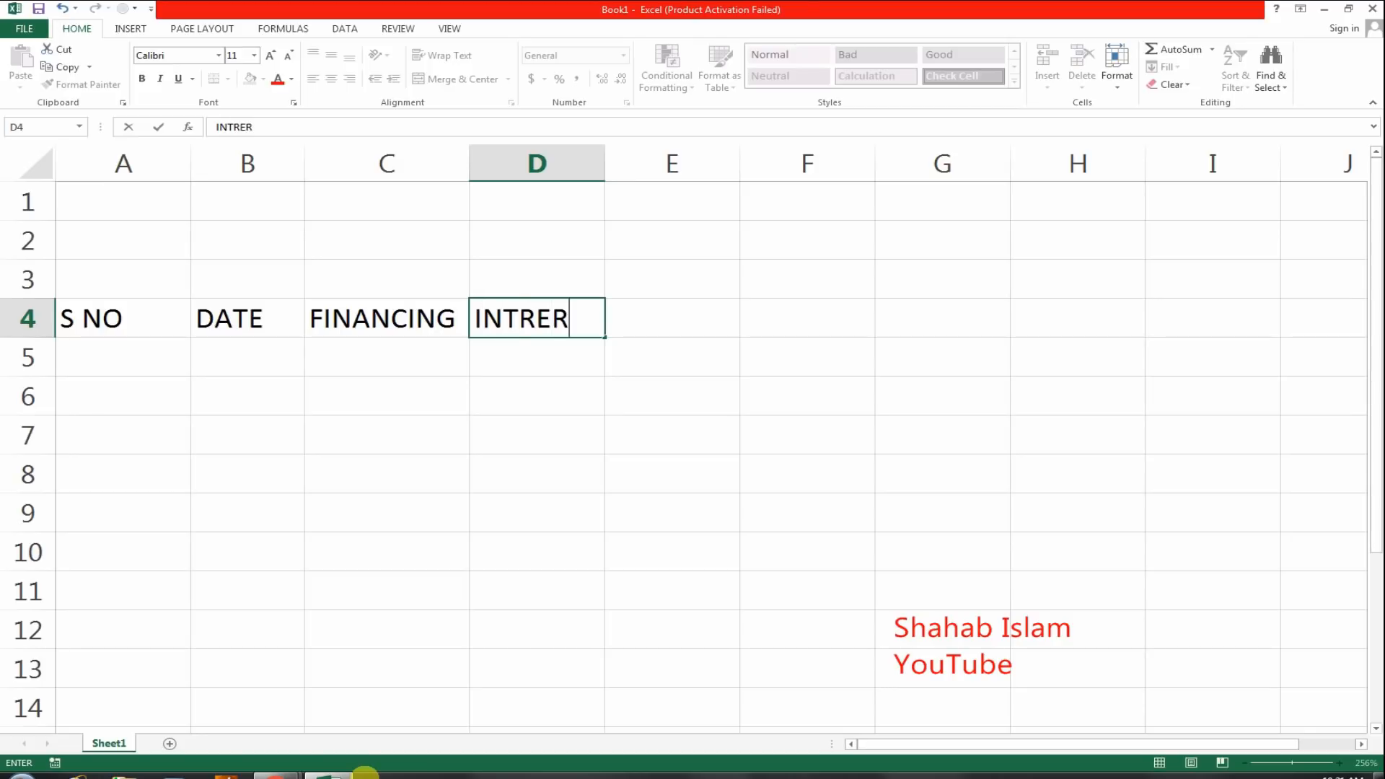
{"action": "type", "text": "EST"}
{"action": "key", "text": "BackSpace"}
{"action": "key", "text": "BackSpace"}
{"action": "key", "text": "BackSpace"}
{"action": "key", "text": "BackSpace"}
{"action": "key", "text": "BackSpace"}
{"action": "key", "text": "BackSpace"}
{"action": "type", "text": "EREST"}
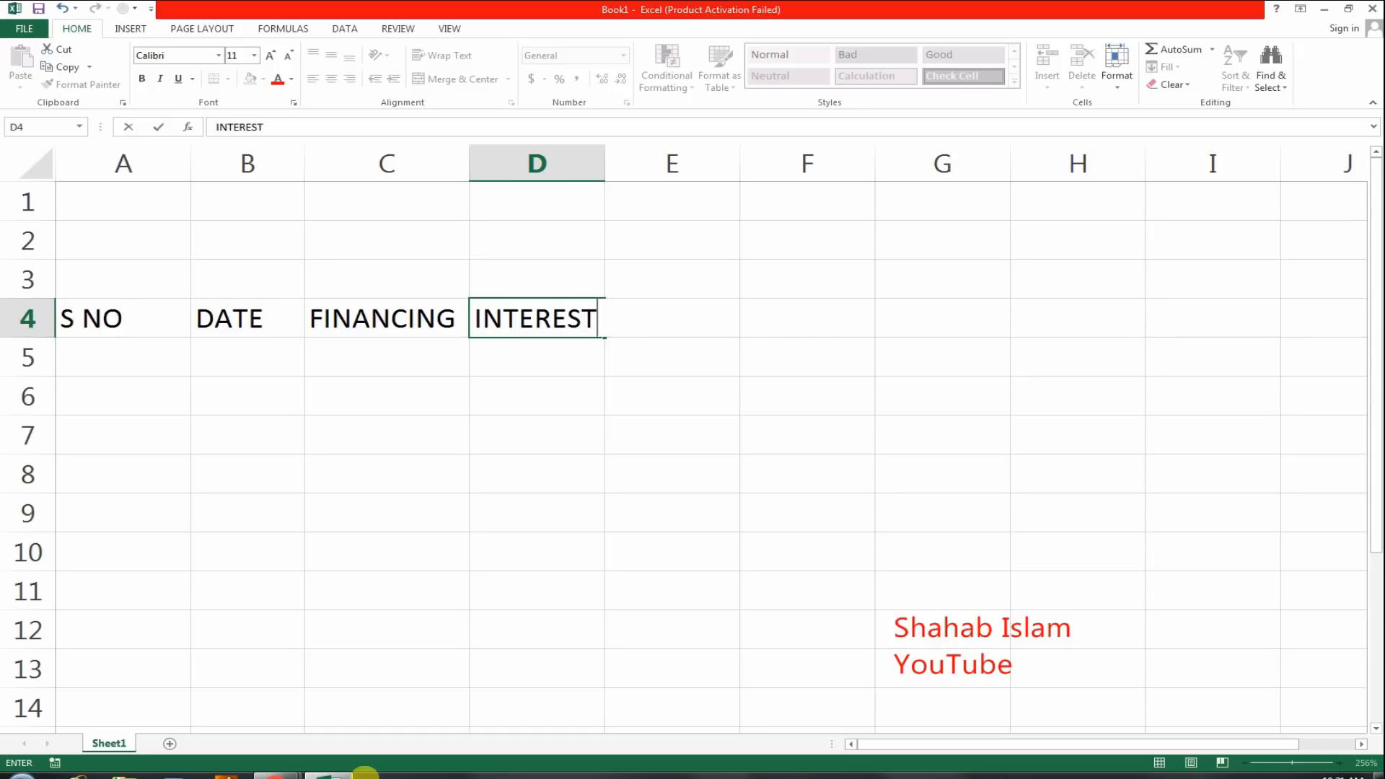
{"action": "type", "text": " RATE"}
{"action": "key", "text": "Tab"}
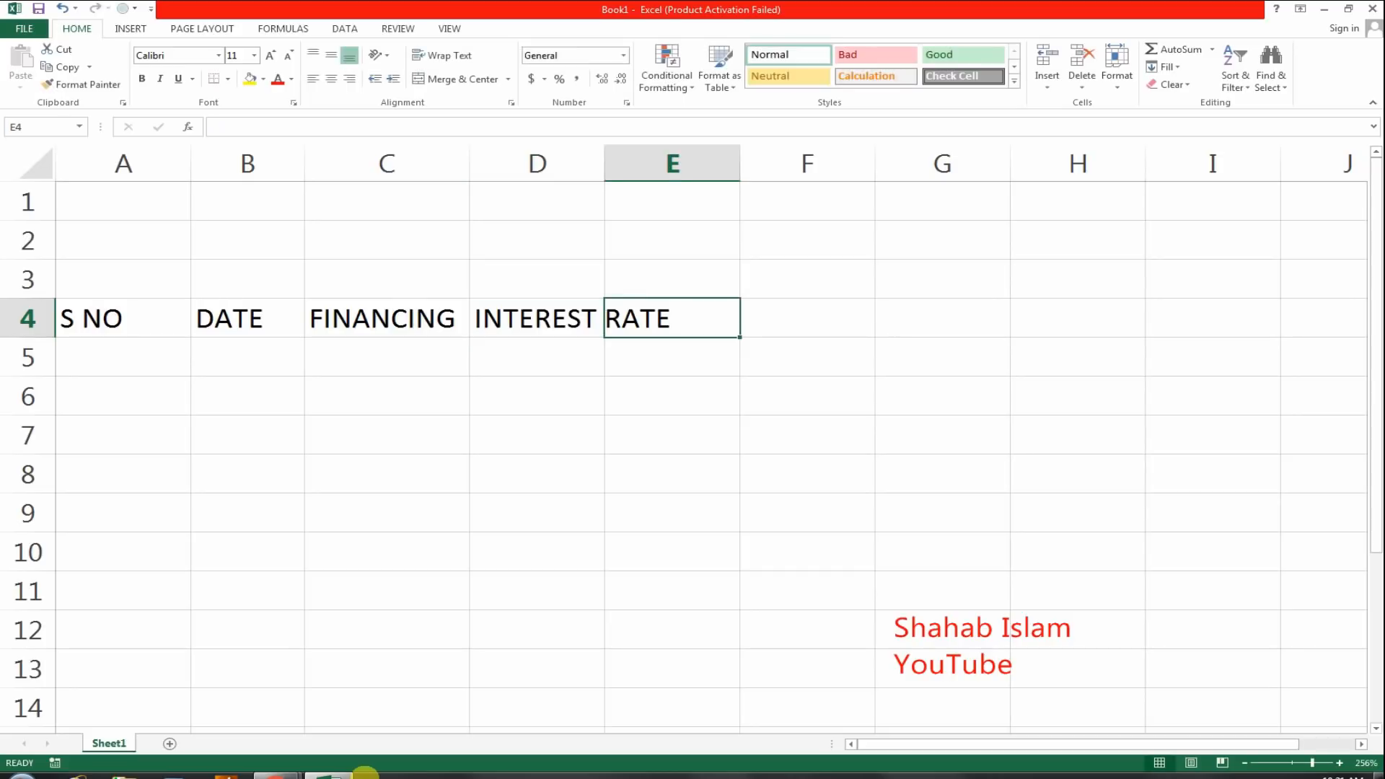
{"action": "double_click", "coordinate": [607, 157]}
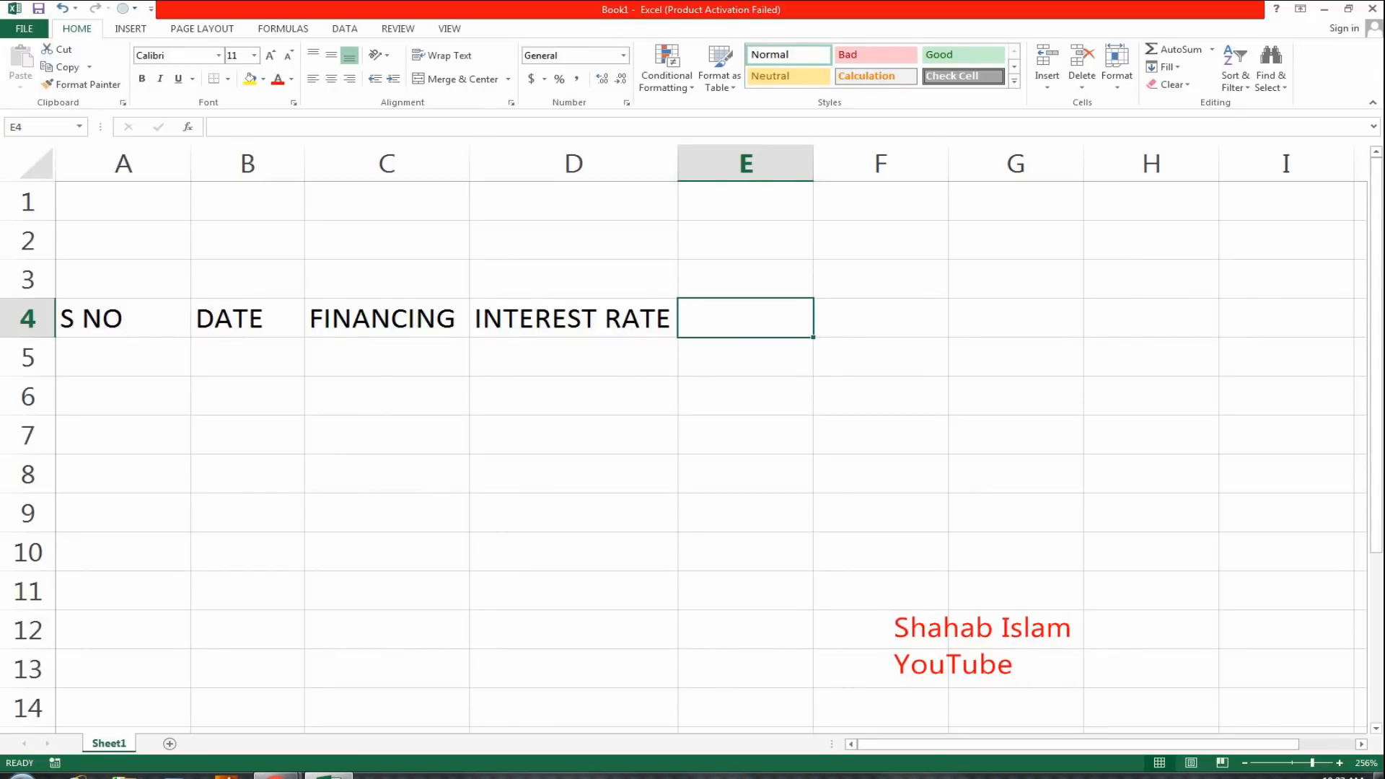
Step: Enter the headers NO OF INSTNALLMENT in cell E4 and LOAN AMOUNT in cell F4
{"action": "type", "text": "NO"}
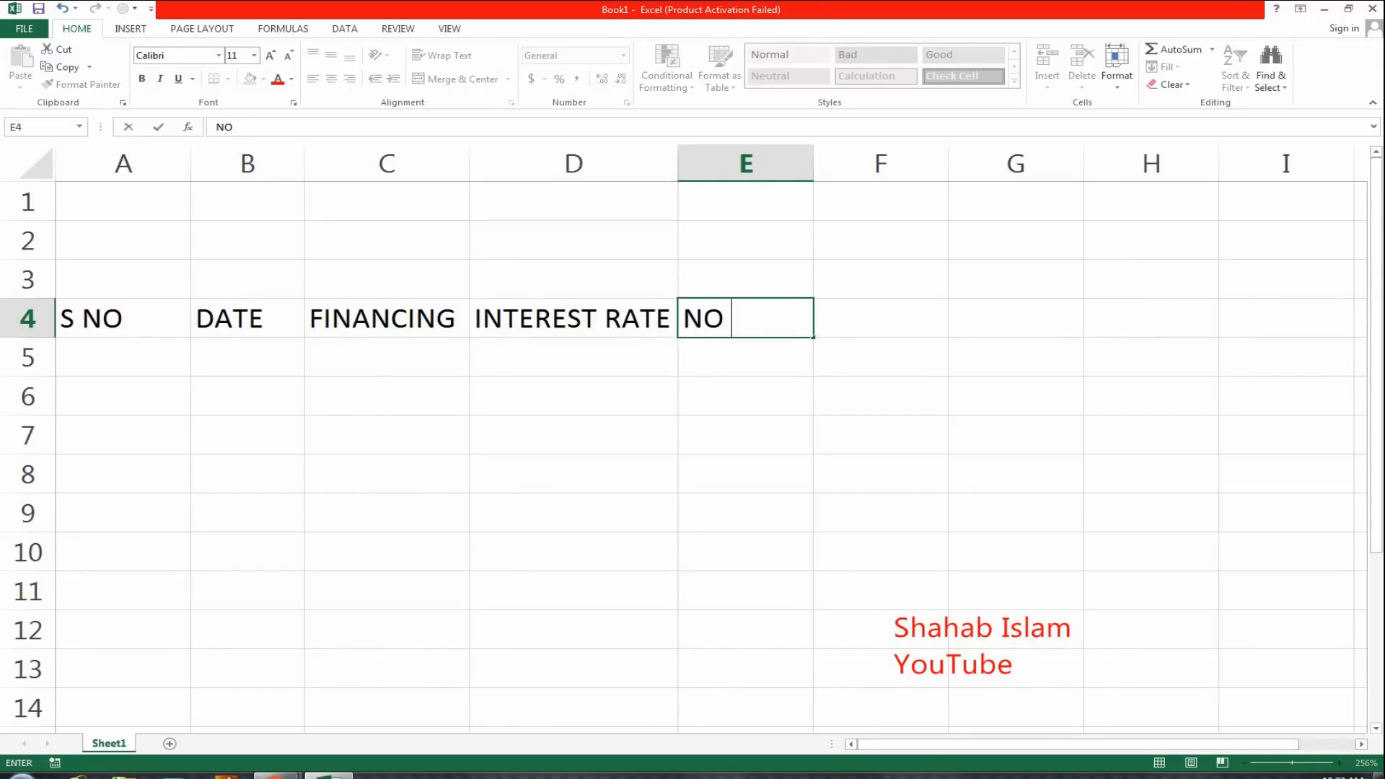
{"action": "type", "text": " OF INSTNALLMENT"}
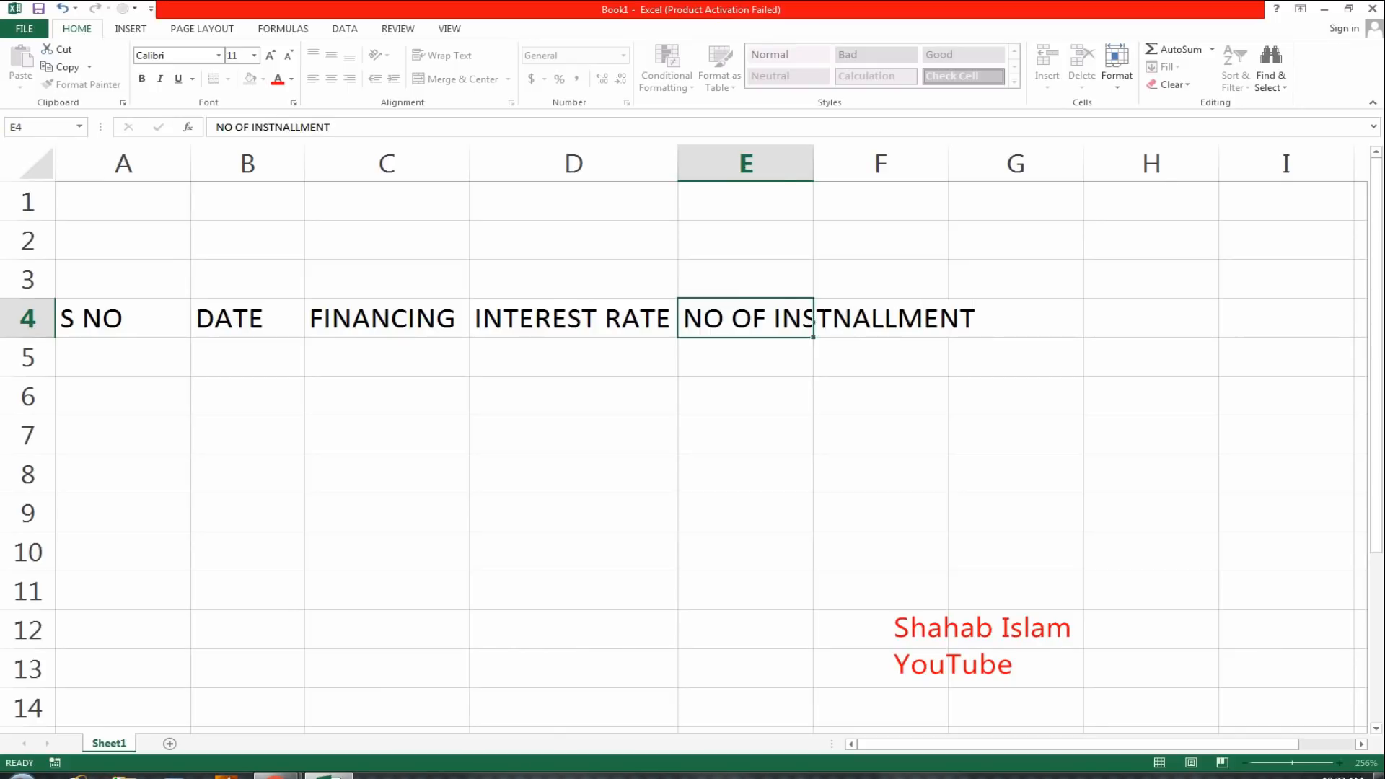
{"action": "key", "text": "Tab"}
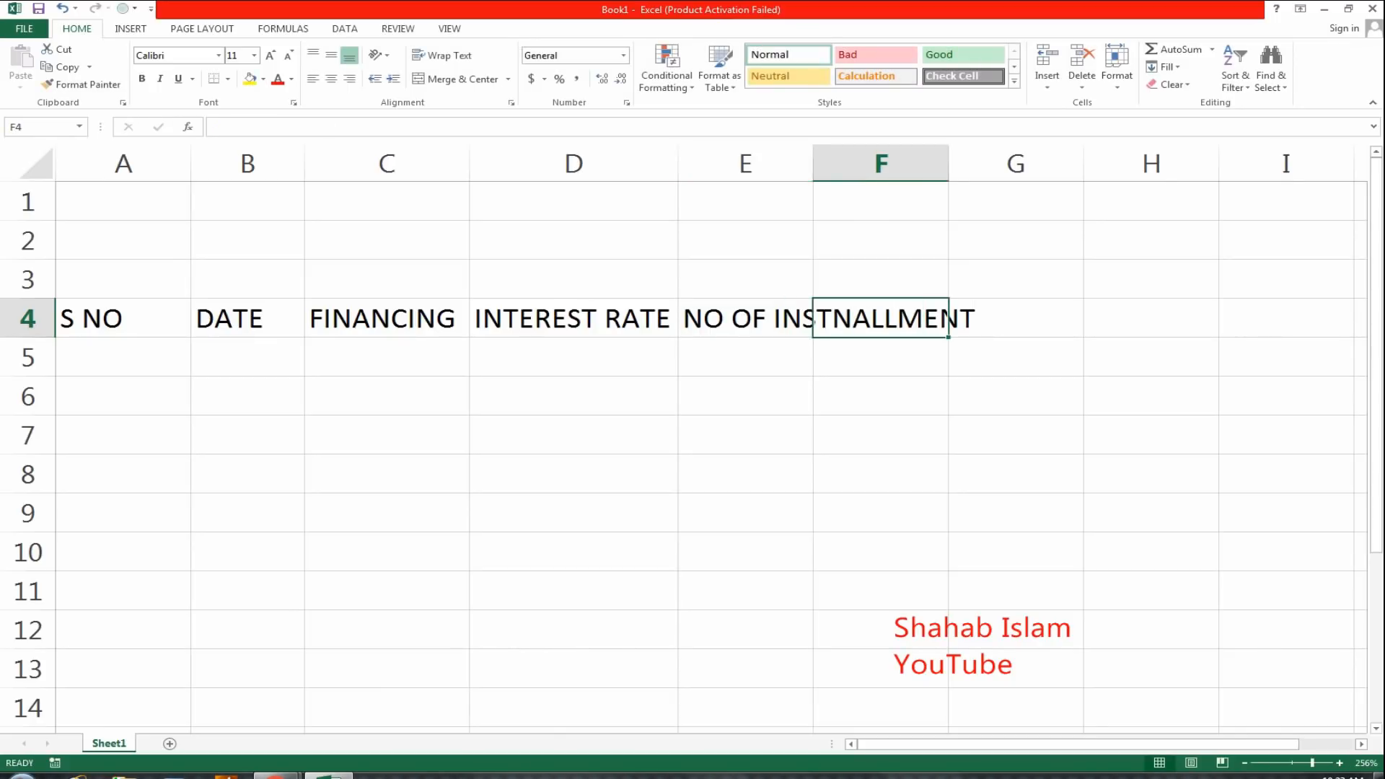
{"action": "type", "text": "LOAN AMOUNT"}
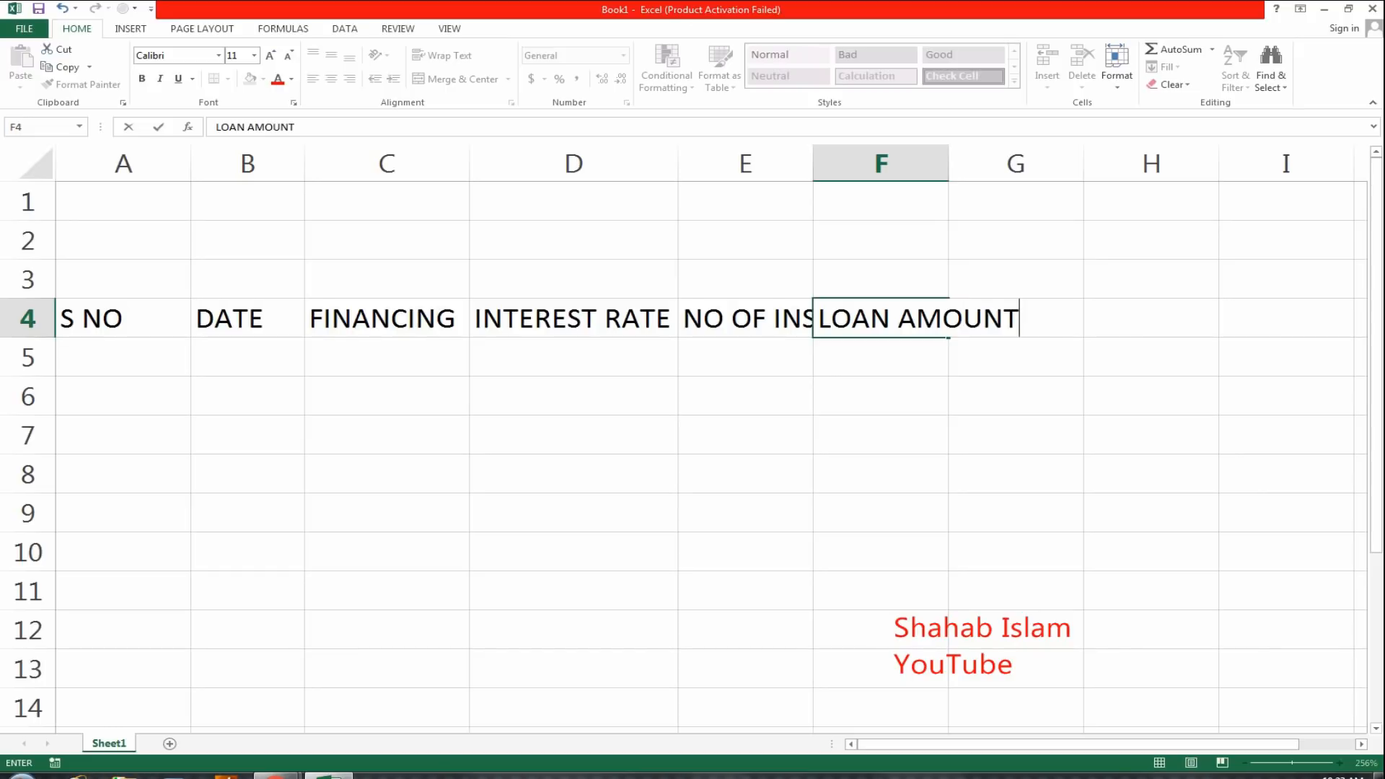
{"action": "key", "text": "Tab"}
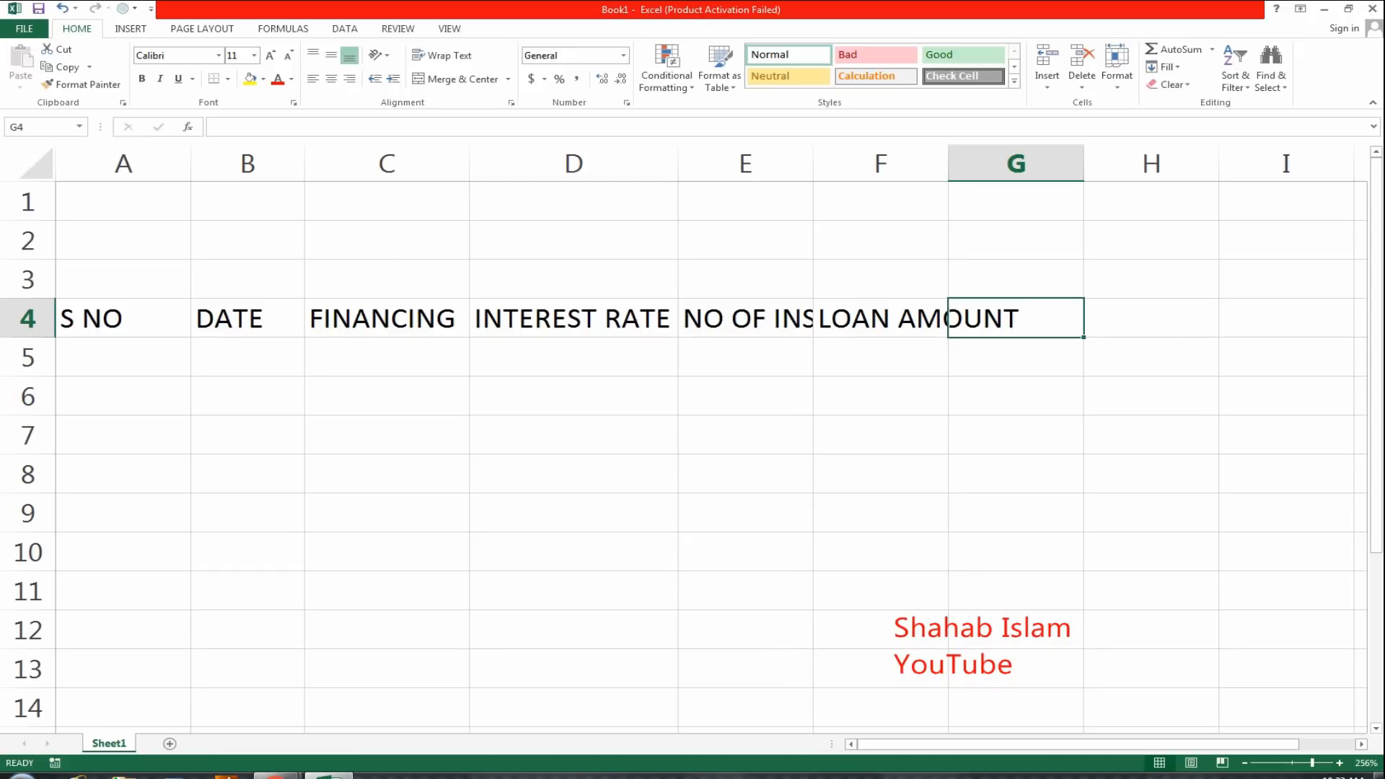
Step: Enter the header INSTALLMENT WITH INTEREST RATE in cell G4
{"action": "type", "text": "INST"}
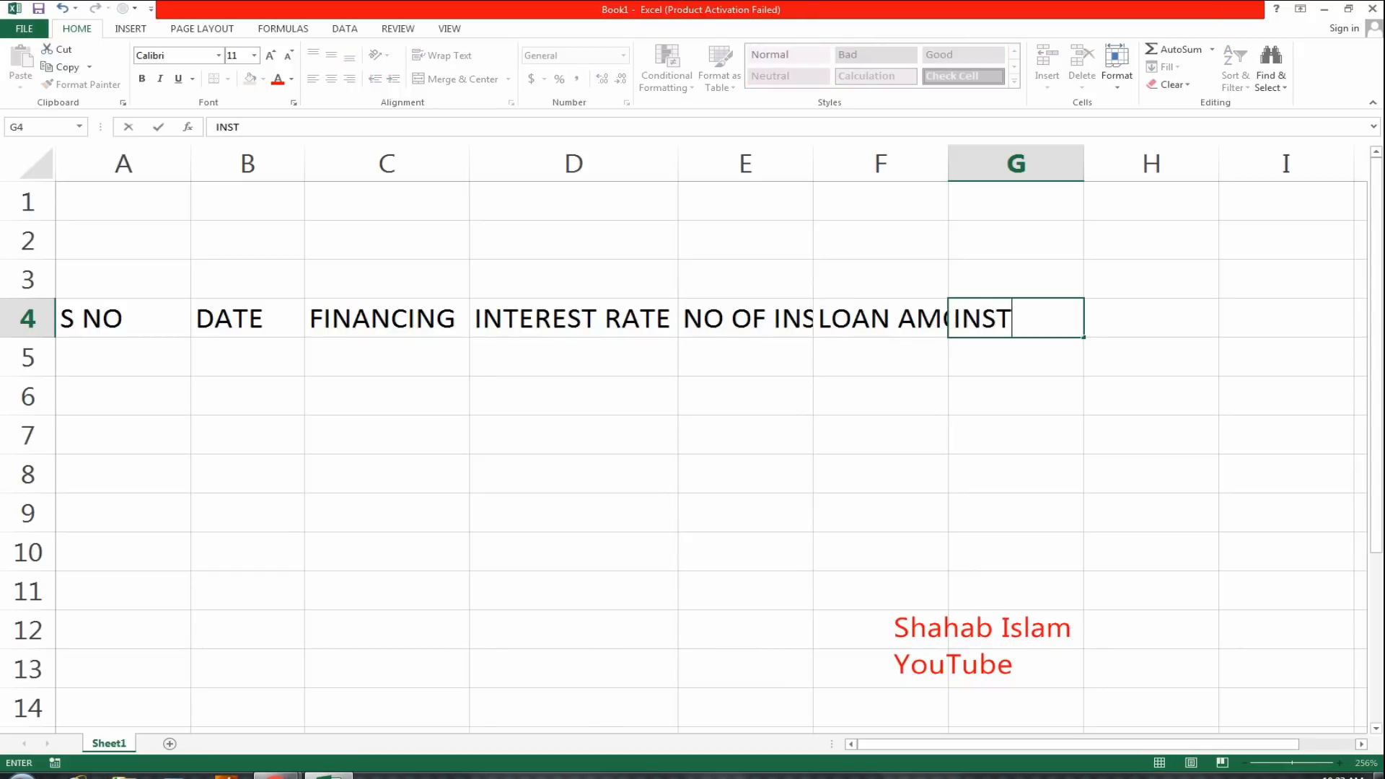
{"action": "type", "text": "ALLMENT"}
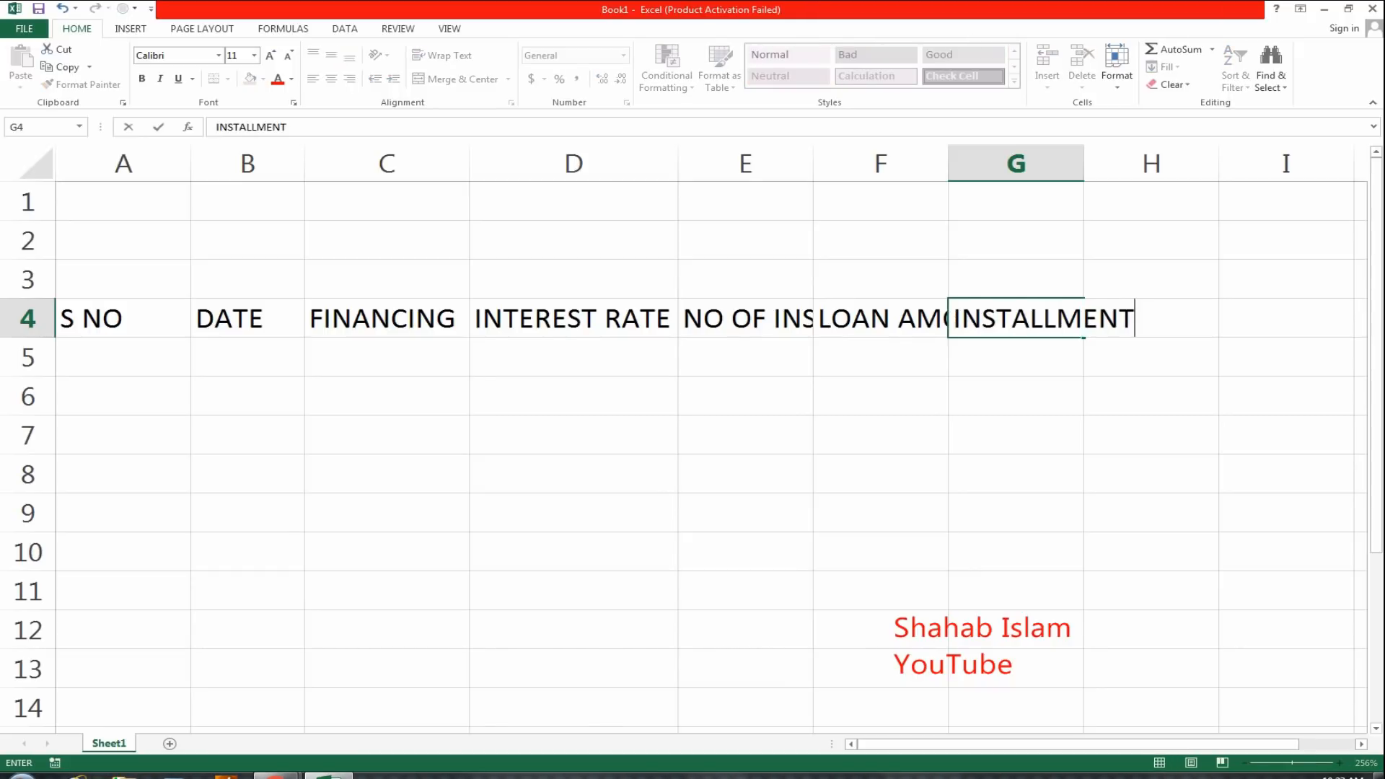
{"action": "type", "text": " WITH INT"}
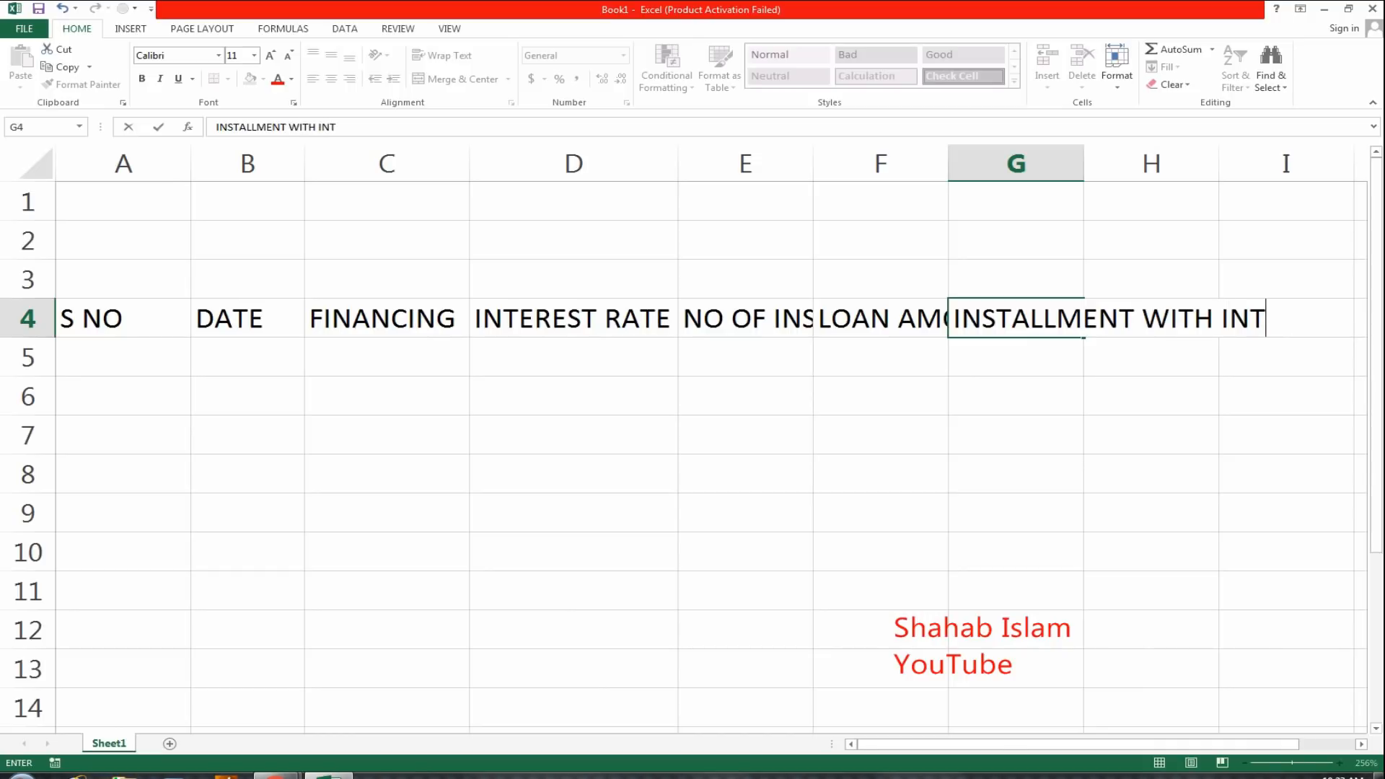
{"action": "type", "text": "EREST RATE"}
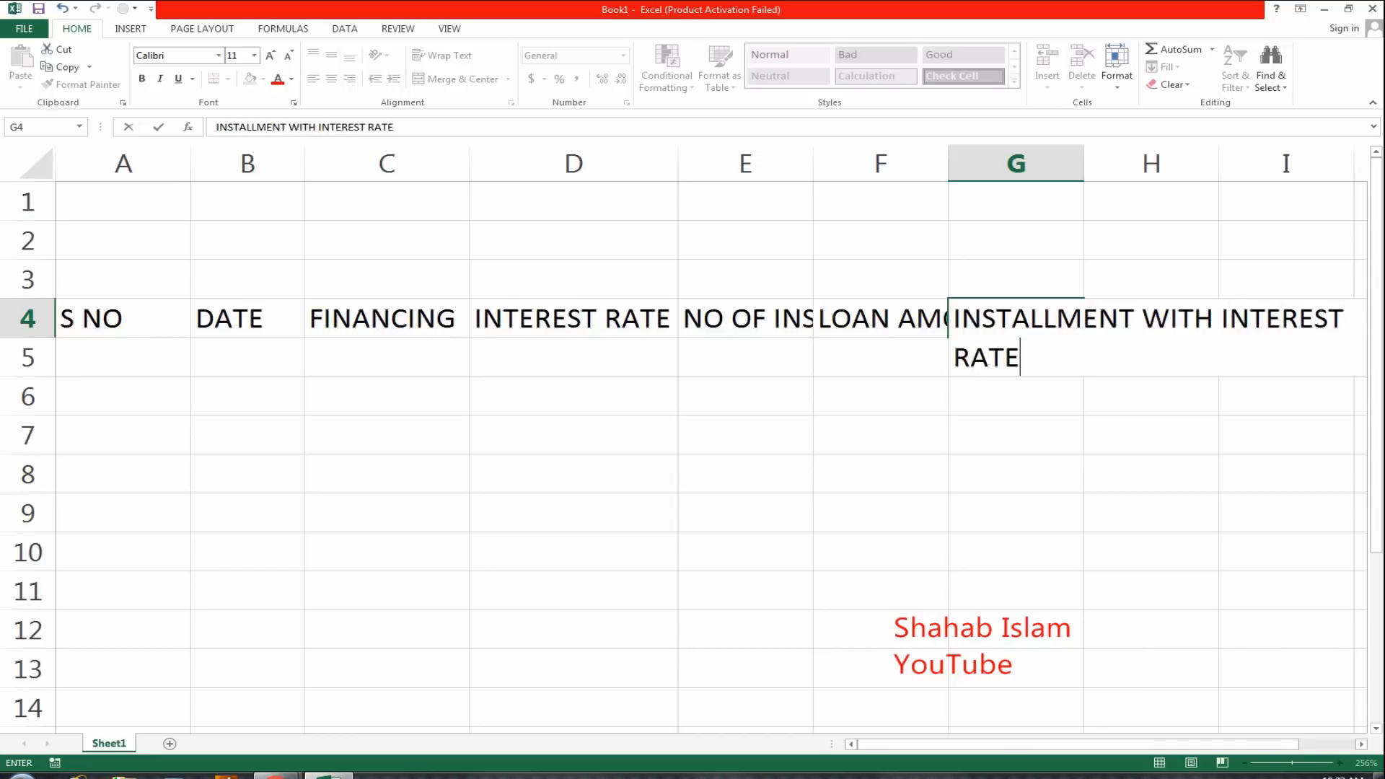
{"action": "key", "text": "ctrl+Return"}
{"action": "key", "text": "Return"}
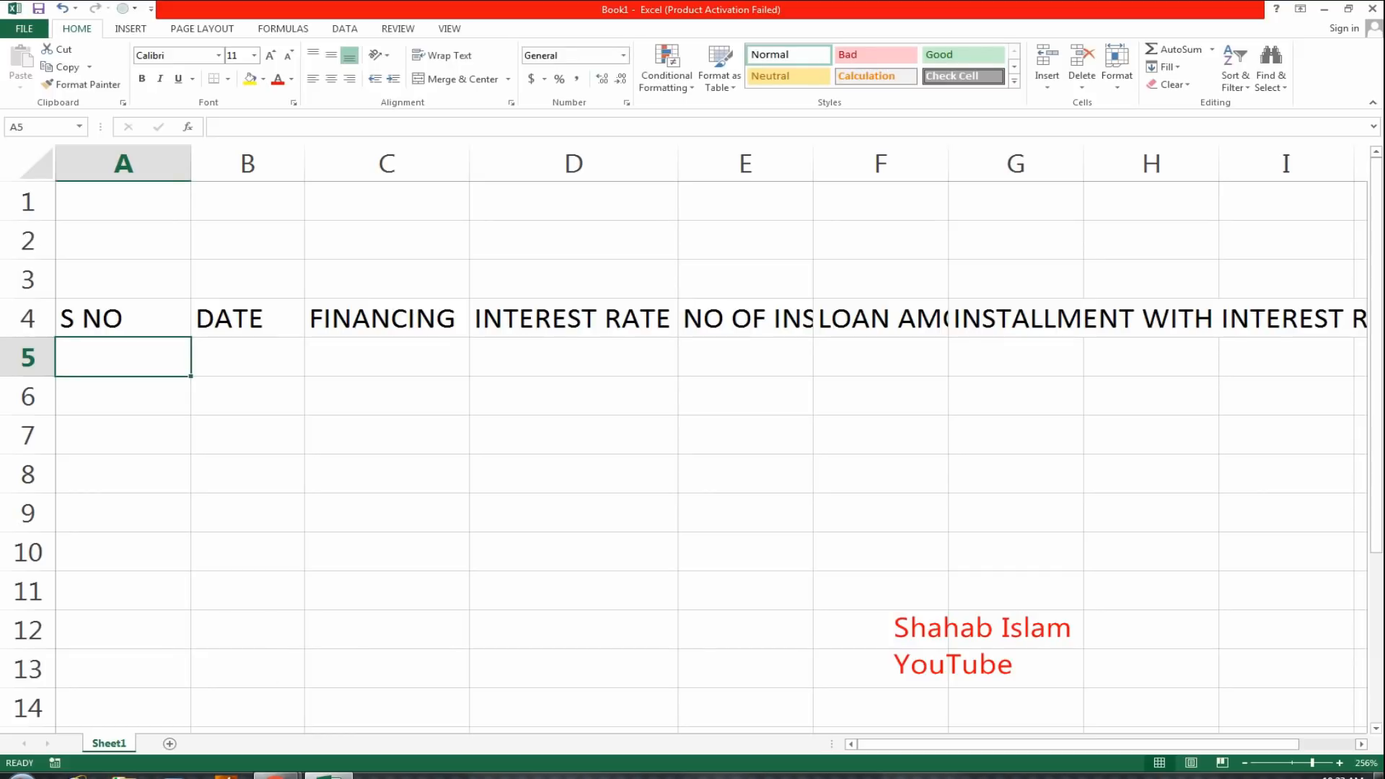
Step: Apply text wrapping to the header cells A4 through G4
{"action": "left_click", "coordinate": [981, 318]}
{"action": "left_click_drag", "start_coordinate": [981, 318], "coordinate": [174, 326]}
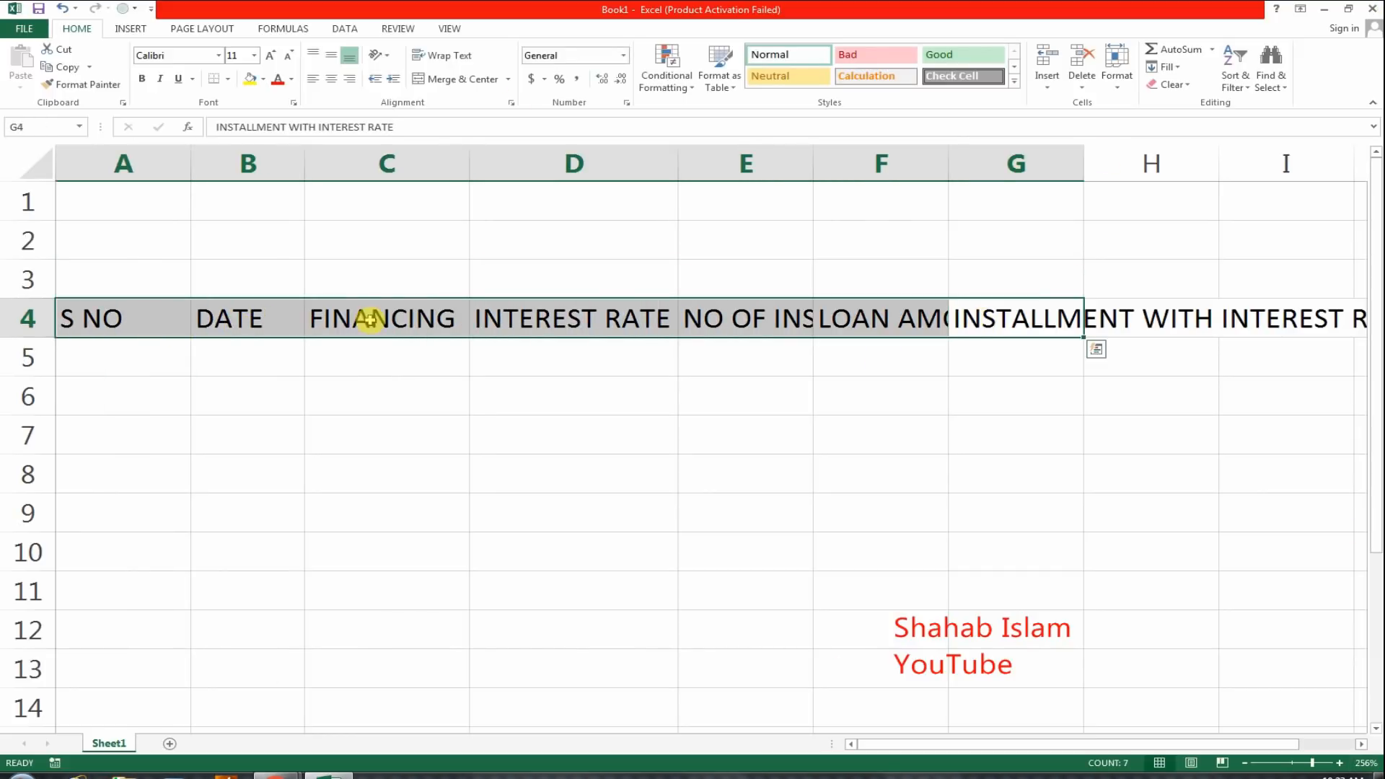
{"action": "left_click", "coordinate": [449, 56]}
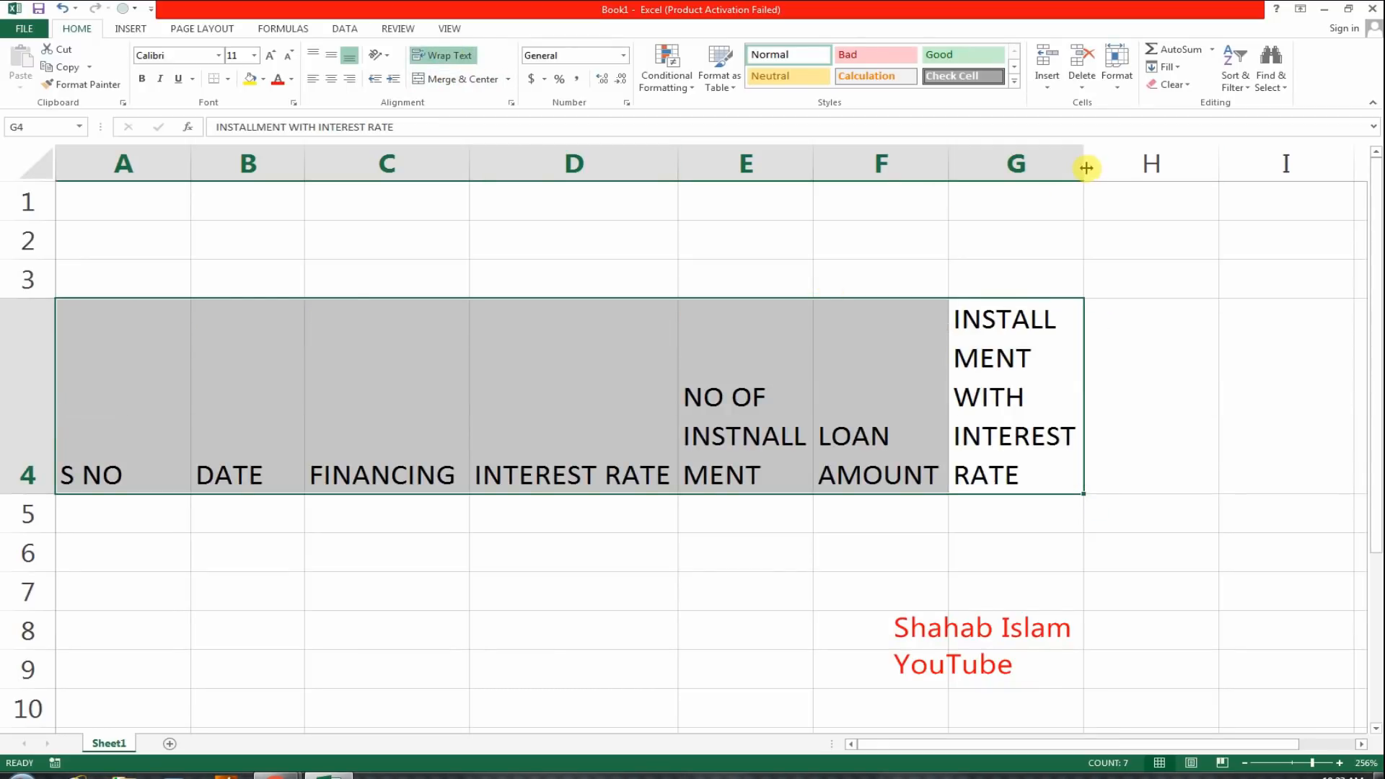
Step: Widen columns E, F and G until no header word is split and LOAN AMOUNT fits on one line
{"action": "left_click_drag", "start_coordinate": [1085, 163], "coordinate": [1178, 165]}
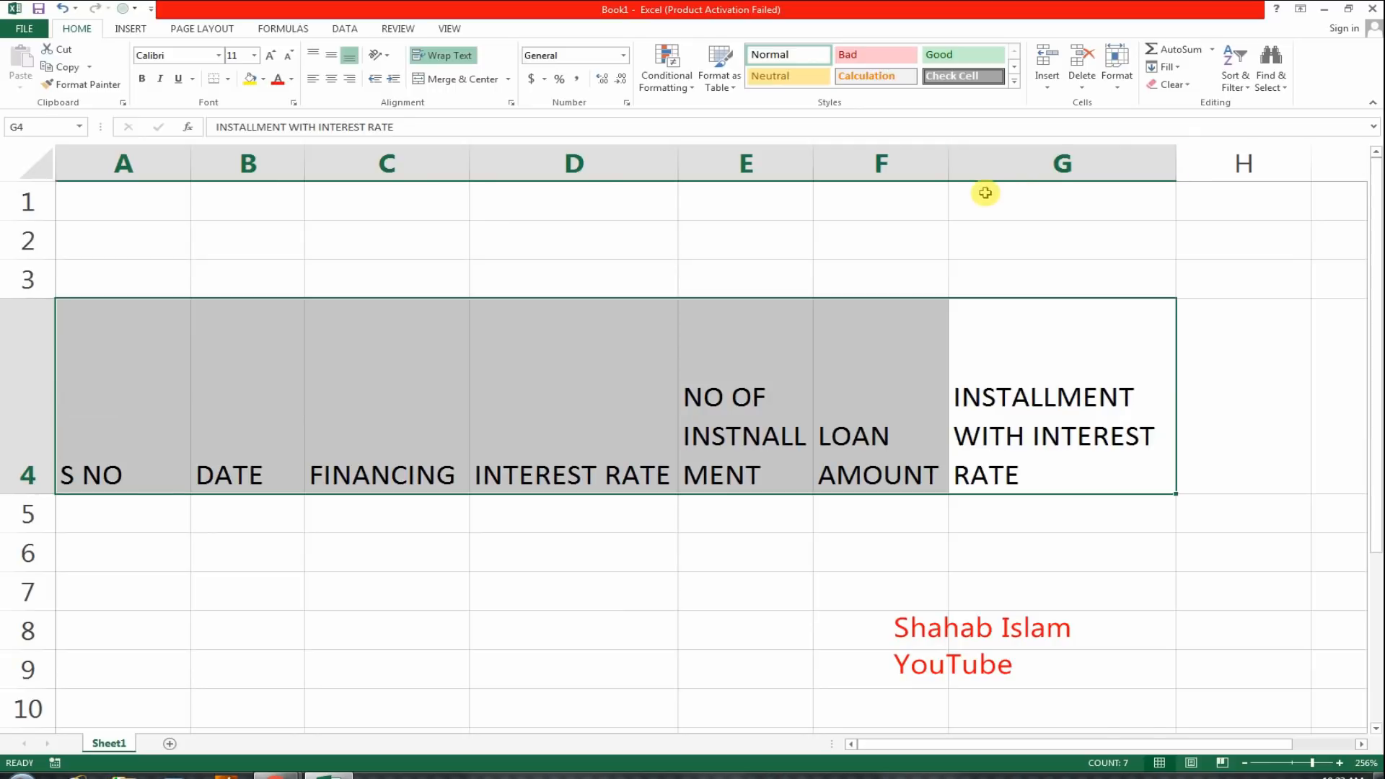
{"action": "left_click_drag", "start_coordinate": [952, 167], "coordinate": [998, 158]}
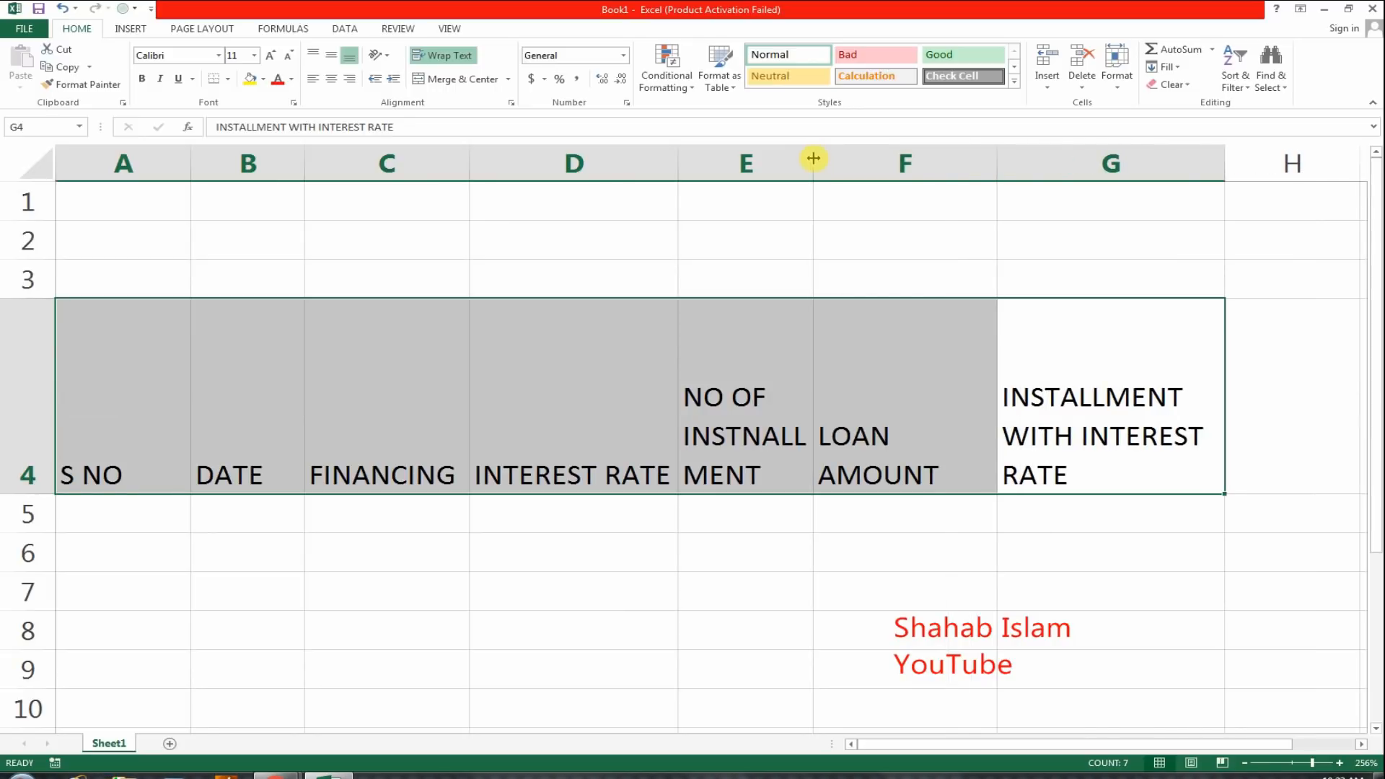
{"action": "key", "text": "ctrl+q"}
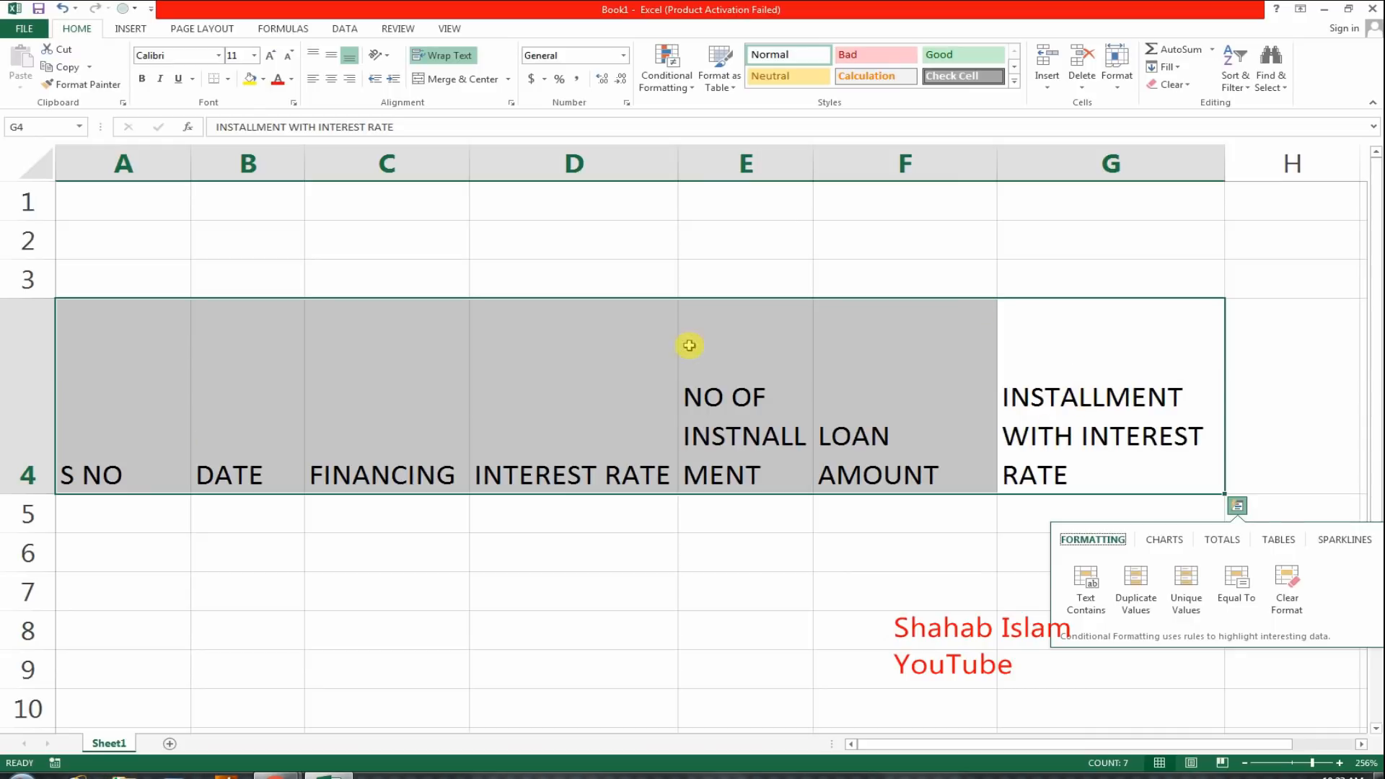
{"action": "left_click_drag", "start_coordinate": [812, 166], "coordinate": [840, 165]}
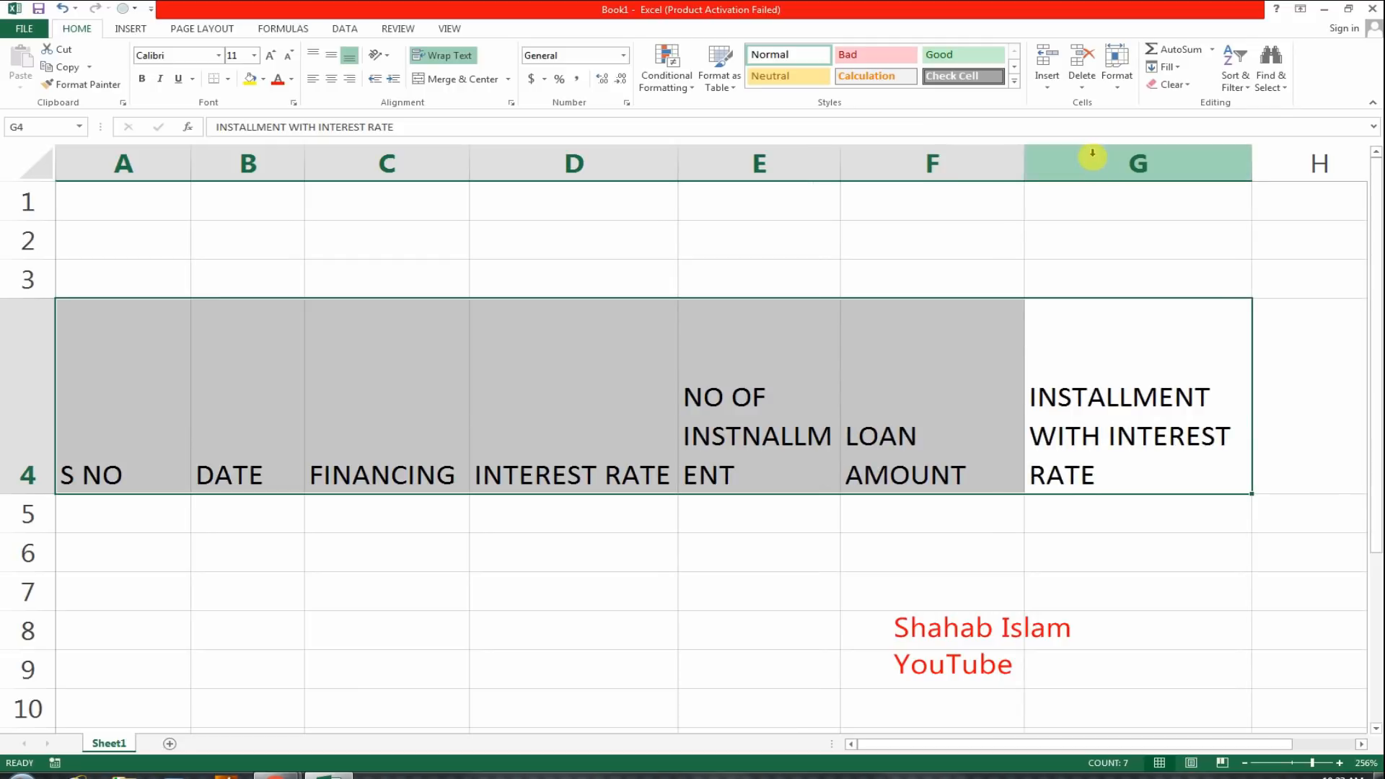
{"action": "left_click_drag", "start_coordinate": [1028, 155], "coordinate": [1054, 156]}
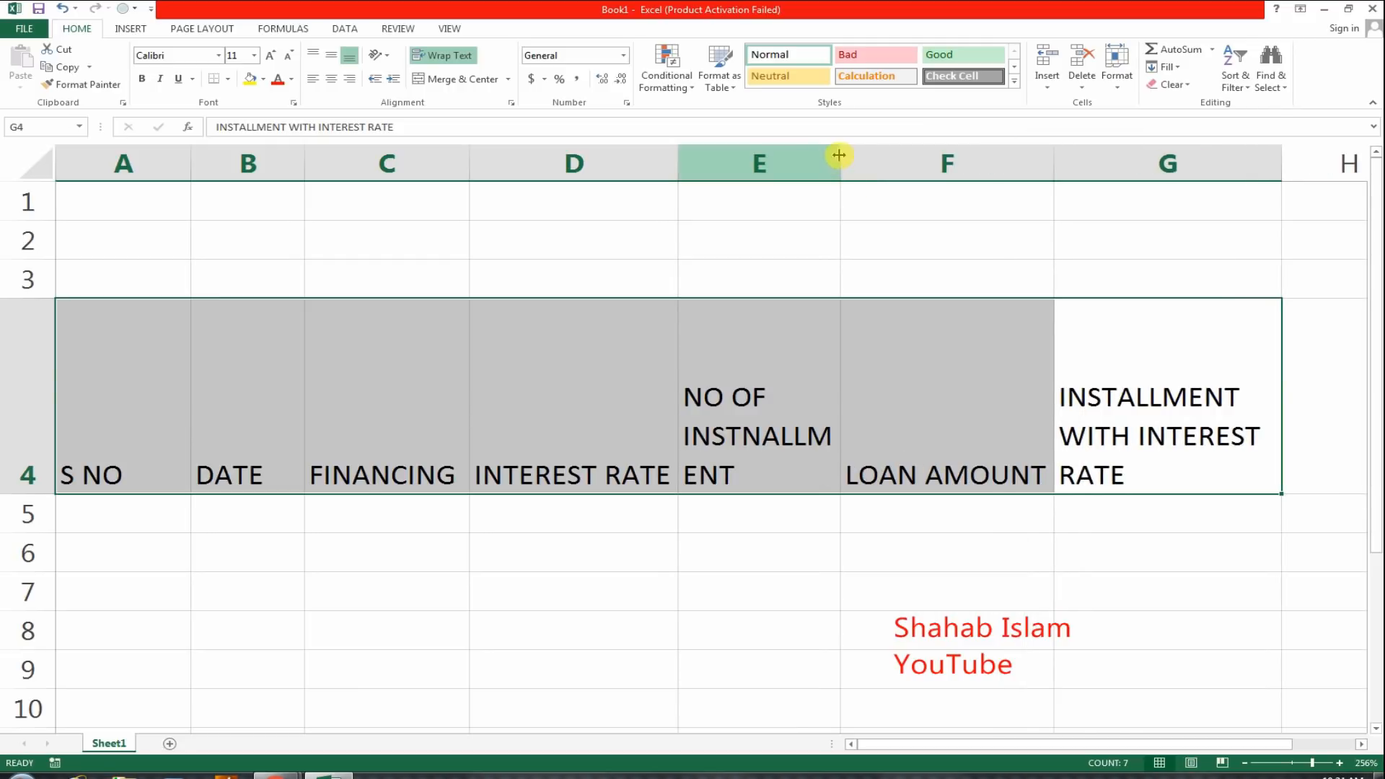
{"action": "left_click_drag", "start_coordinate": [839, 155], "coordinate": [897, 156]}
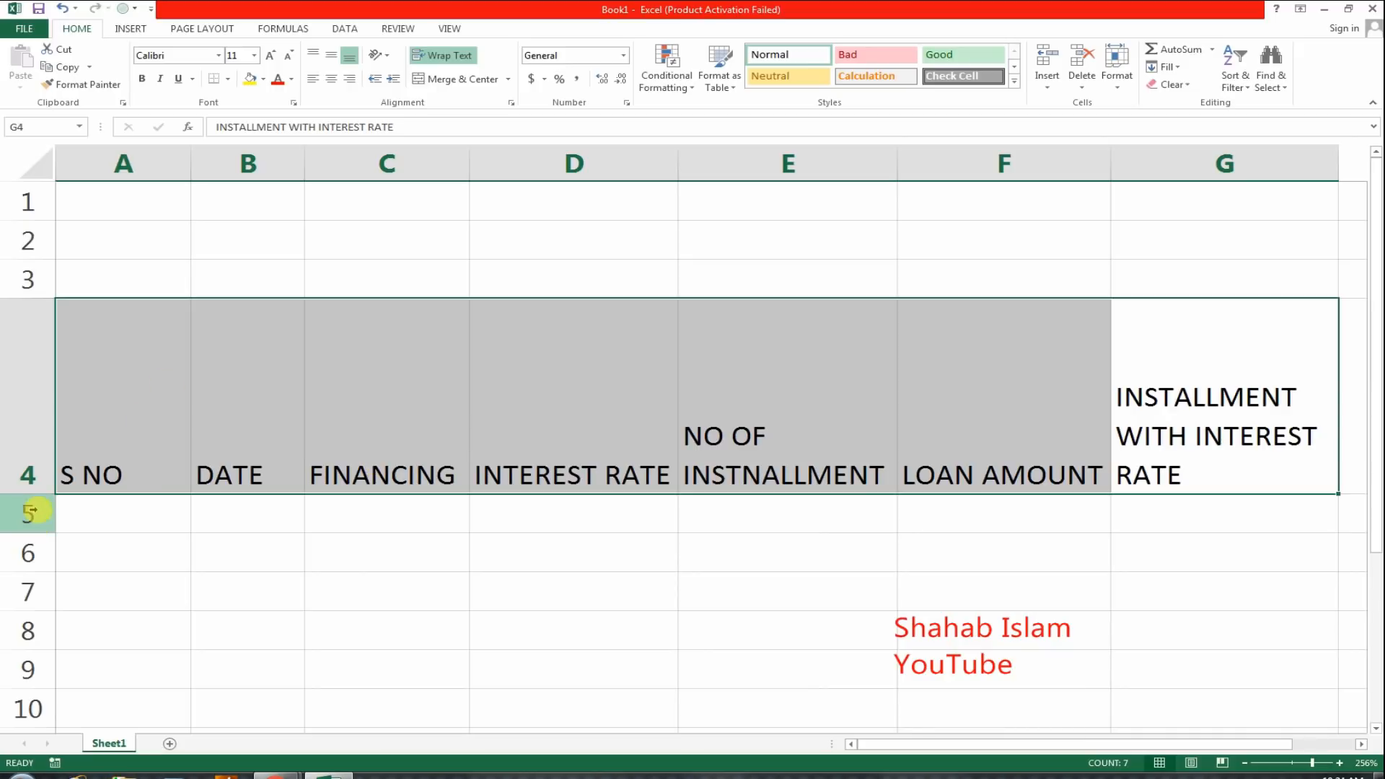
Step: Reduce the height of header row 4 to about half and set the font size of headers A4:G4 to 9
{"action": "left_click_drag", "start_coordinate": [26, 496], "coordinate": [48, 393]}
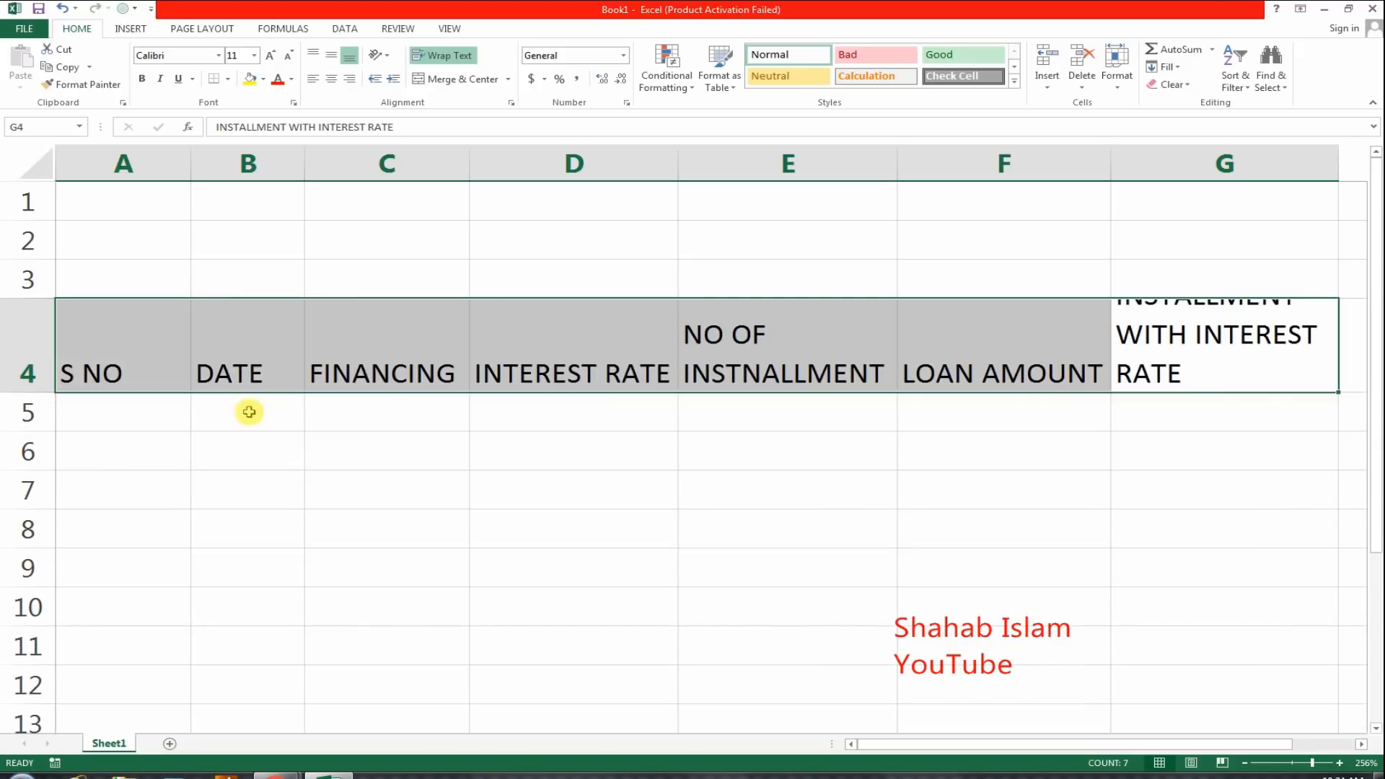
{"action": "left_click", "coordinate": [288, 58]}
{"action": "left_click", "coordinate": [288, 57]}
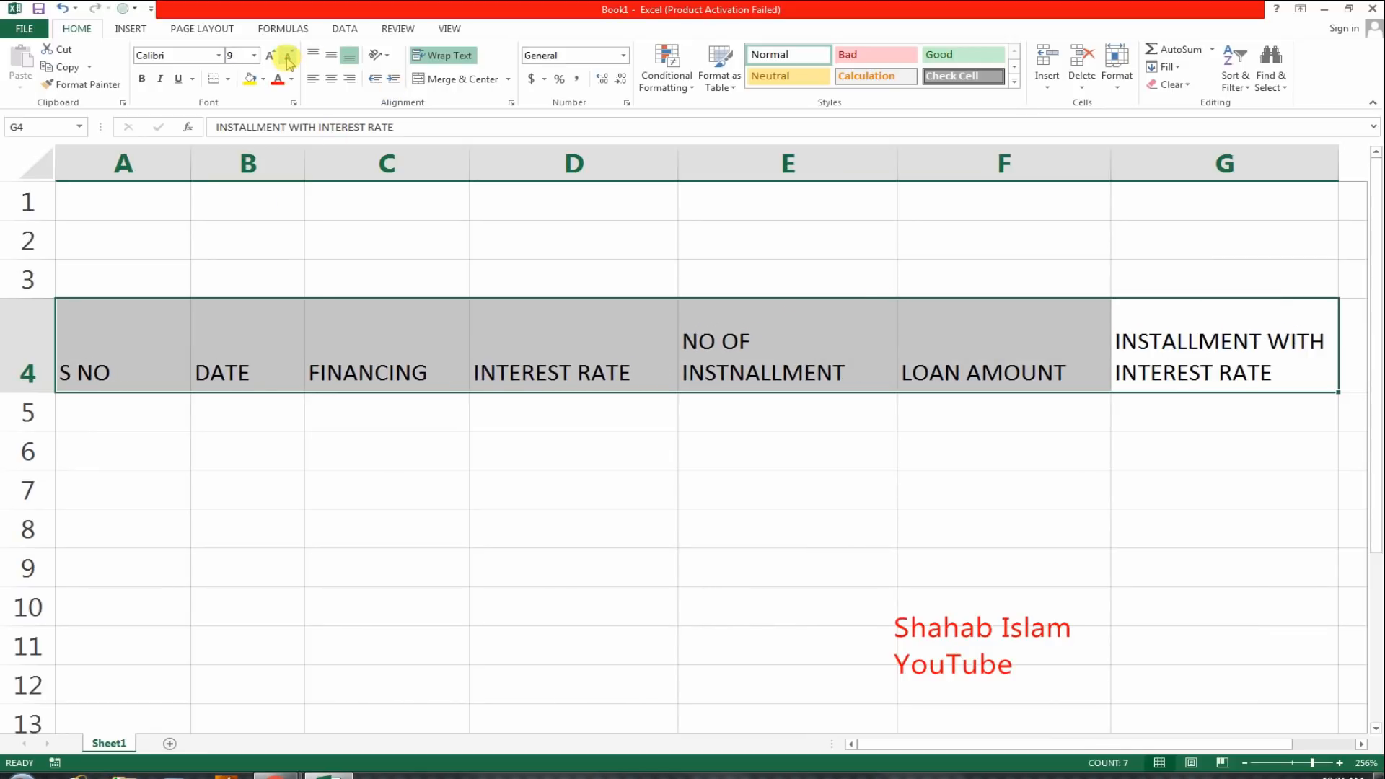
Step: Center the headers in A4:G4 horizontally and vertically and make them bold
{"action": "left_click", "coordinate": [333, 82]}
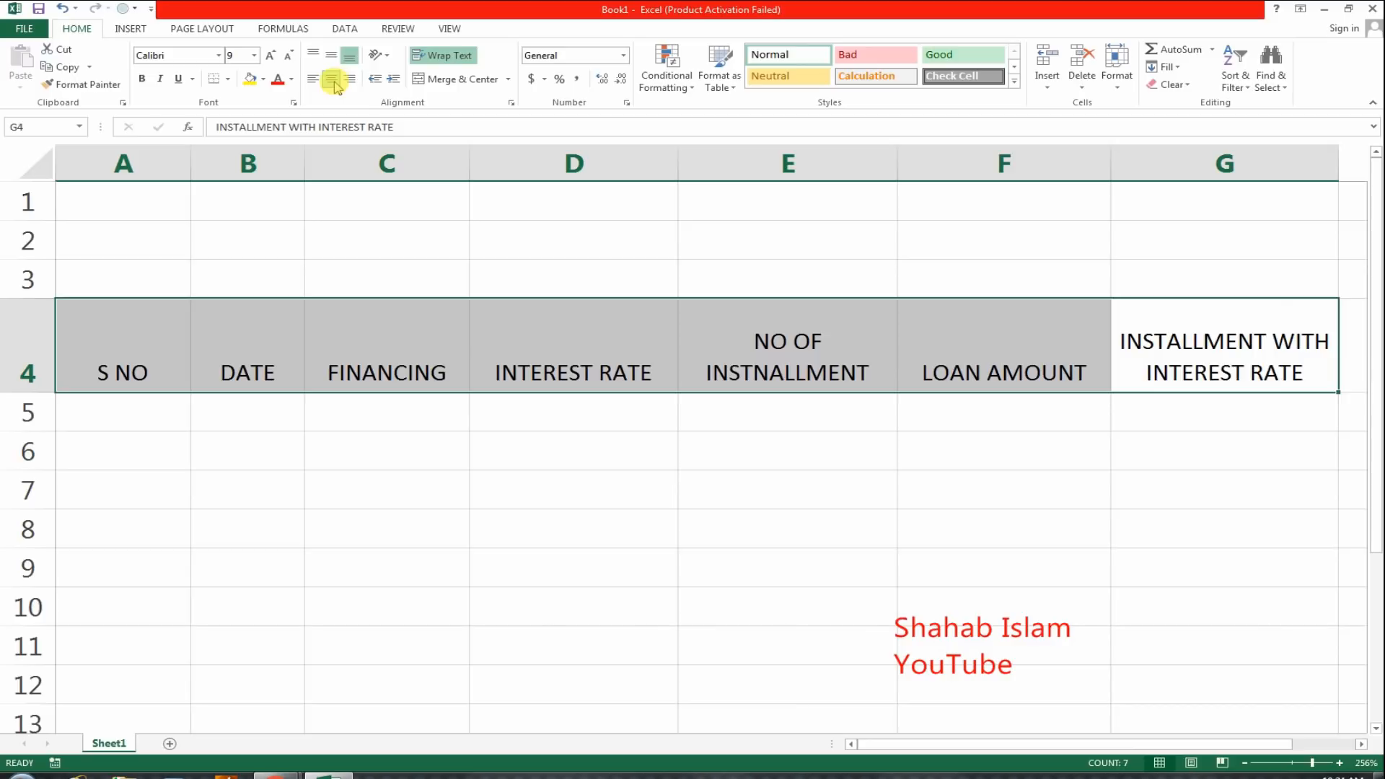
{"action": "left_click", "coordinate": [331, 55]}
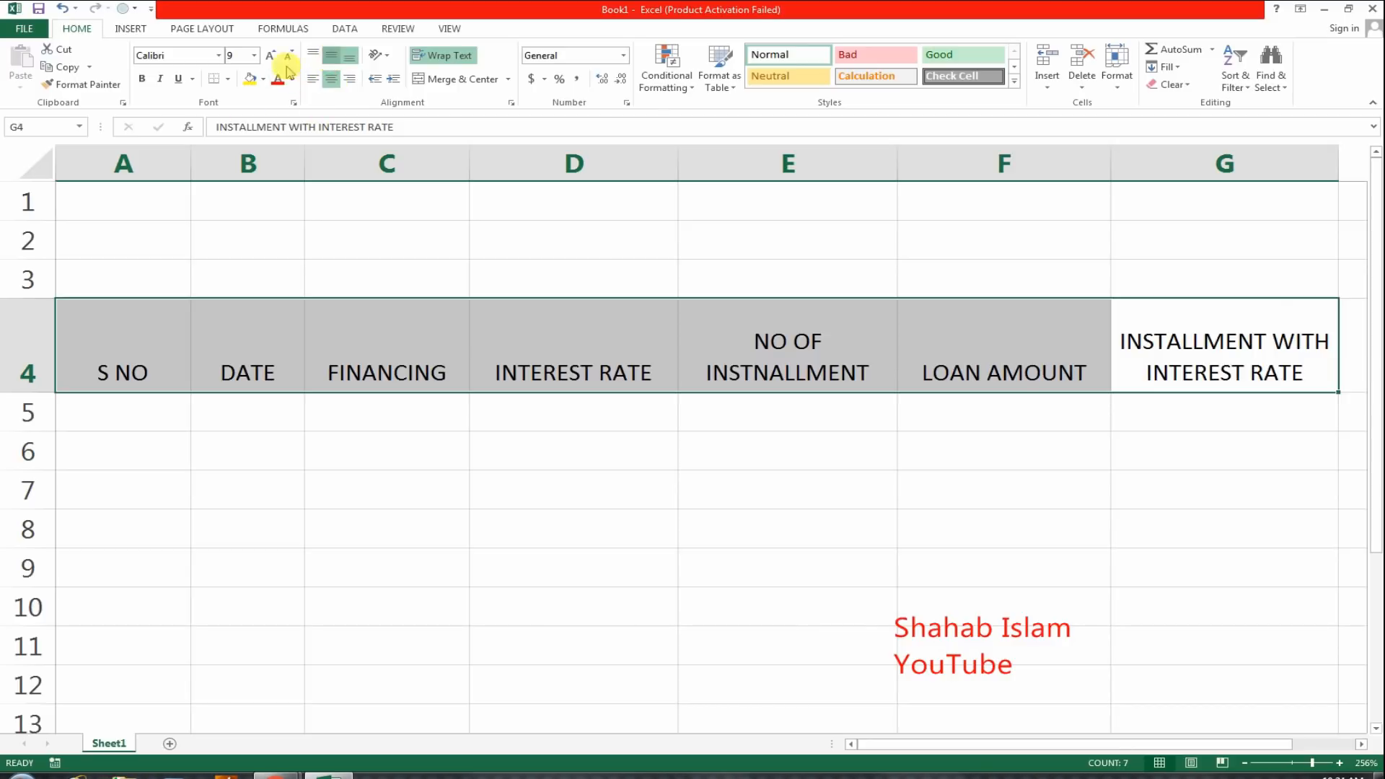
{"action": "left_click", "coordinate": [143, 78]}
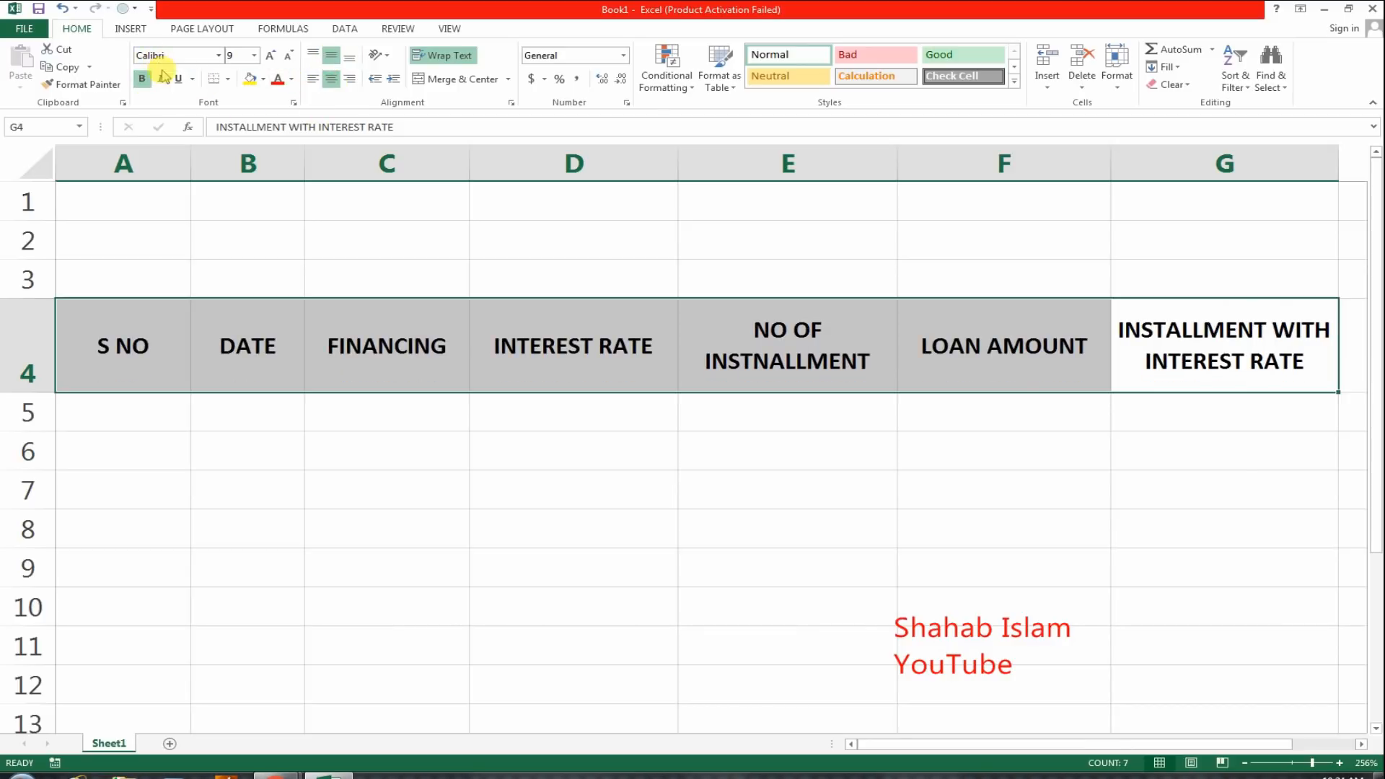
Step: Apply a thick outer border around header cells A4:G4
{"action": "left_click", "coordinate": [228, 79]}
{"action": "left_click", "coordinate": [245, 241]}
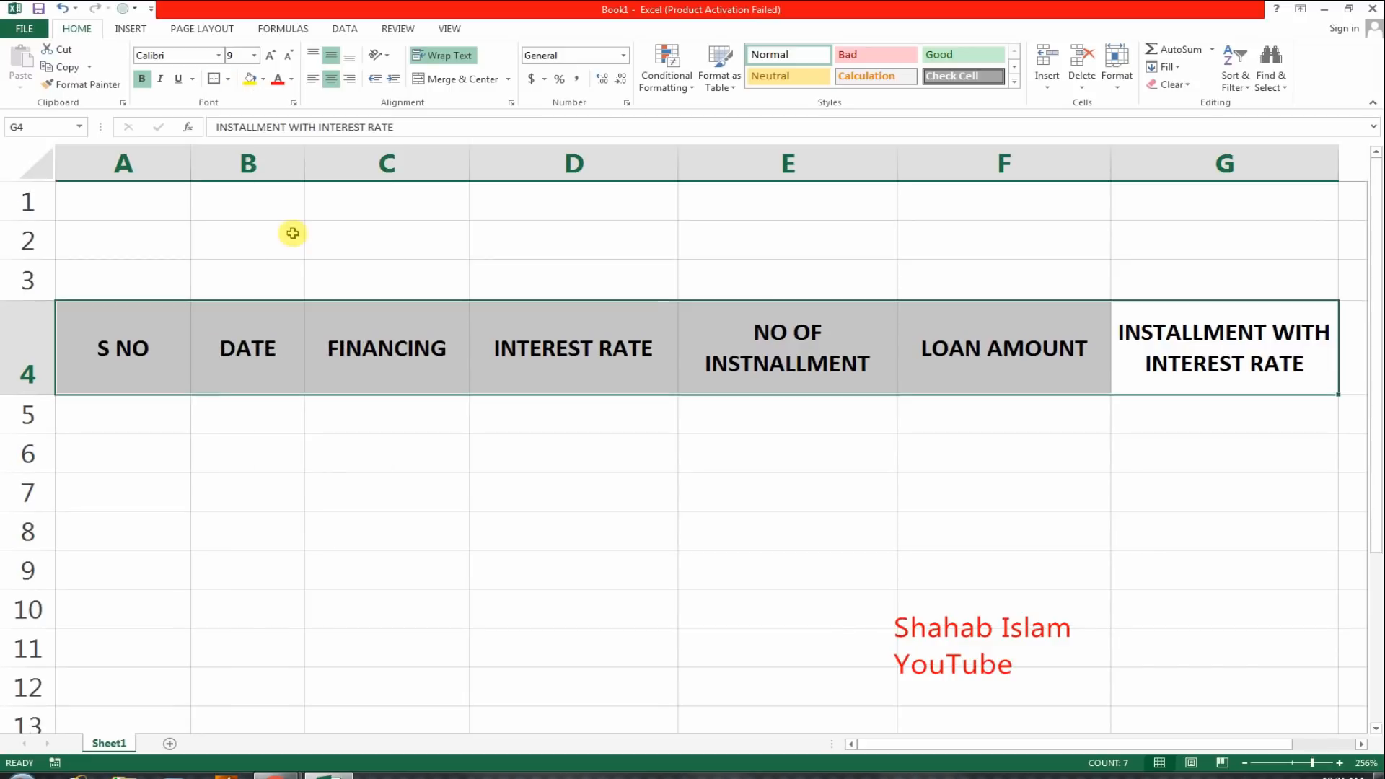
{"action": "left_click", "coordinate": [154, 417]}
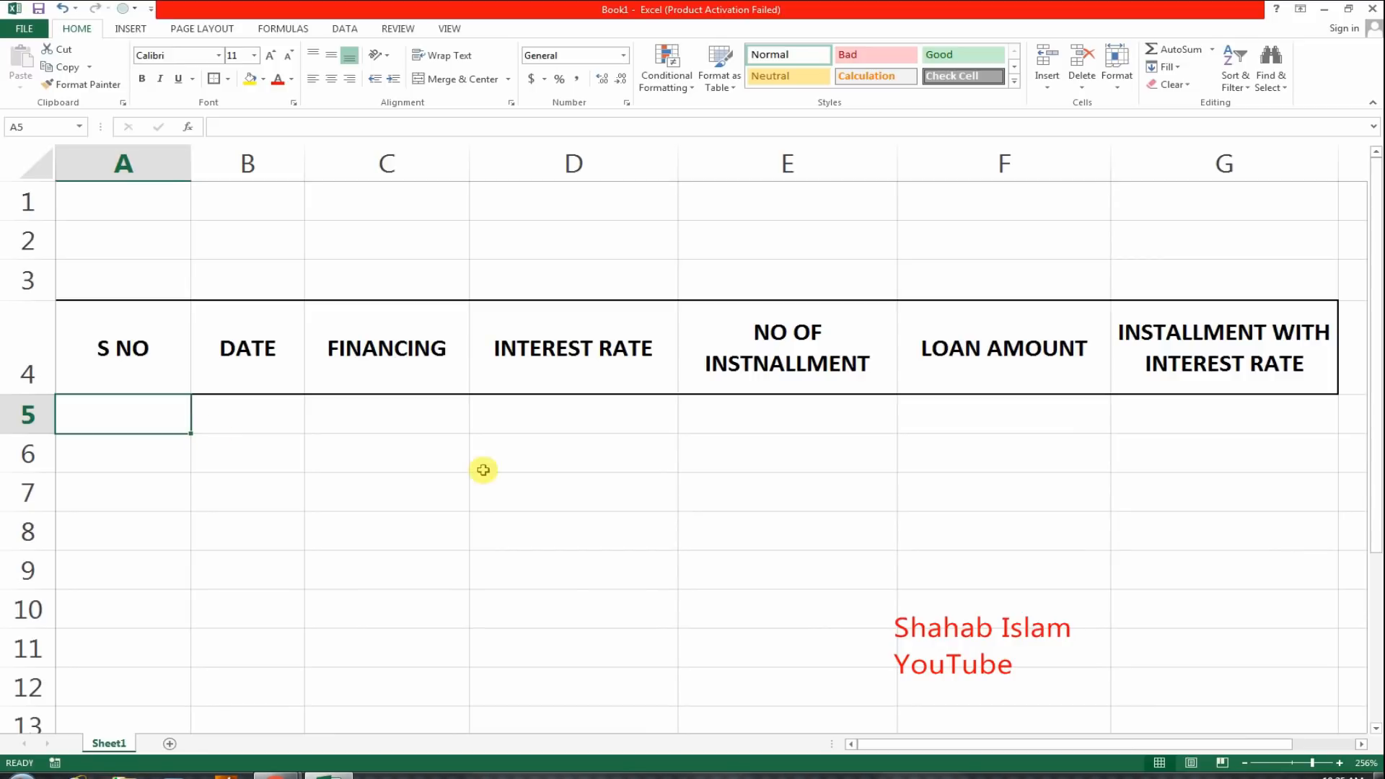
Step: Change the header in cell G4 to MONTHLY INSTALLMENT WITH INTEREST RATE
{"action": "double_click", "coordinate": [1133, 364]}
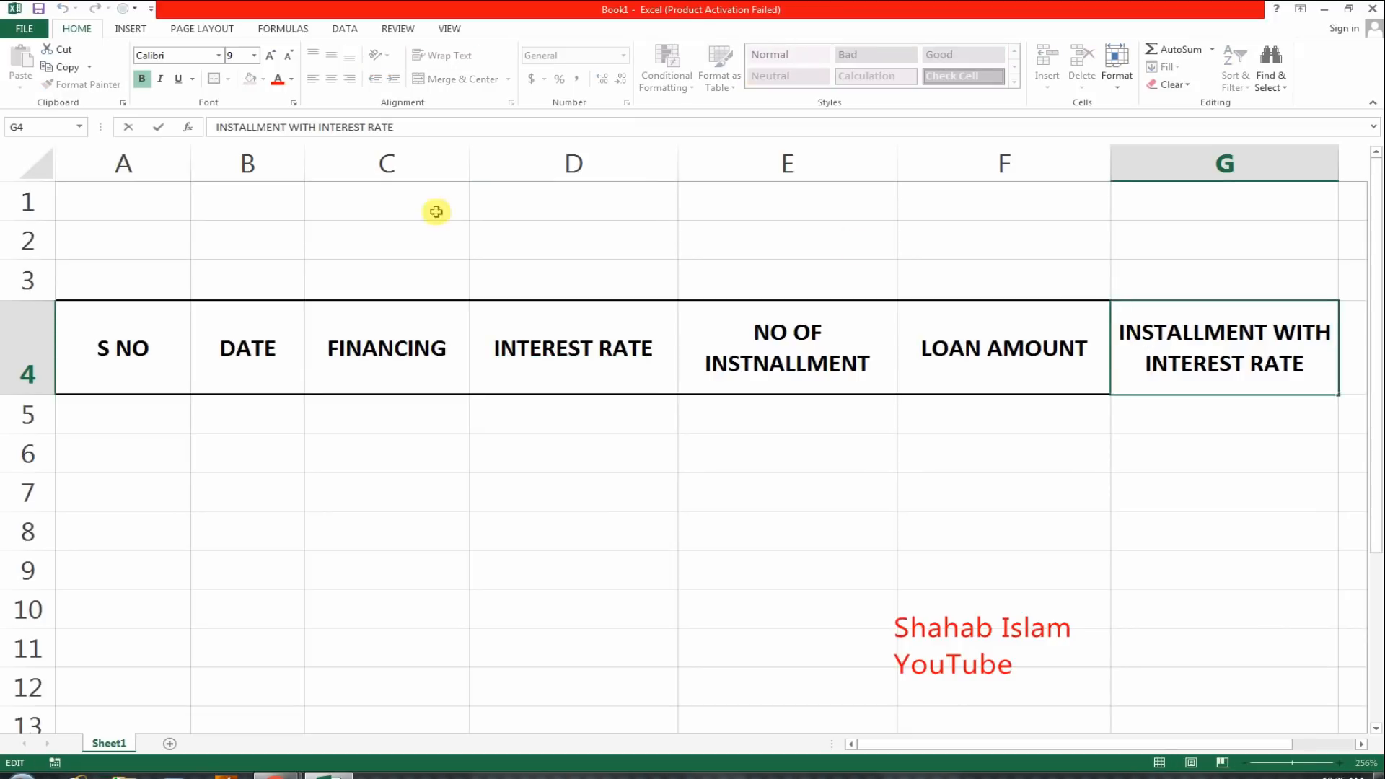
{"action": "left_click", "coordinate": [214, 127]}
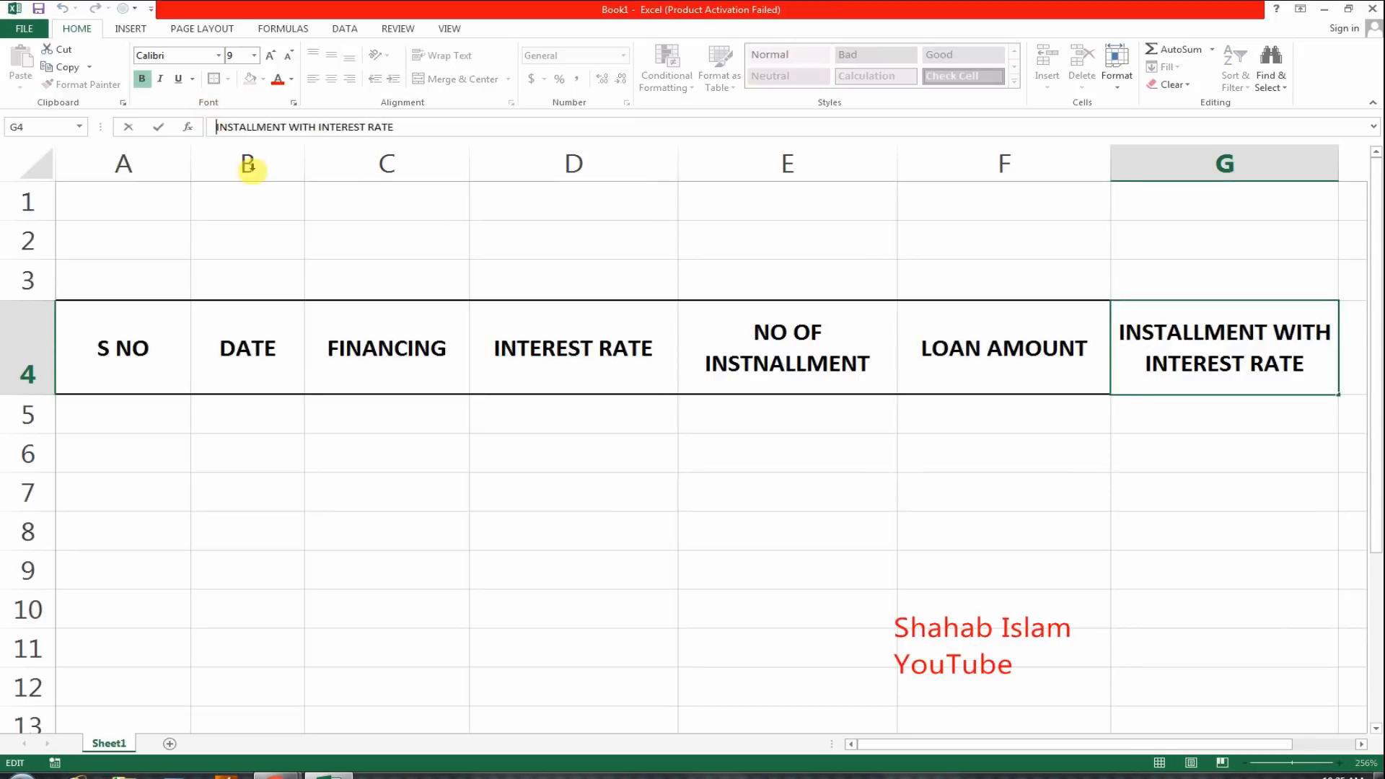
{"action": "type", "text": "MO"}
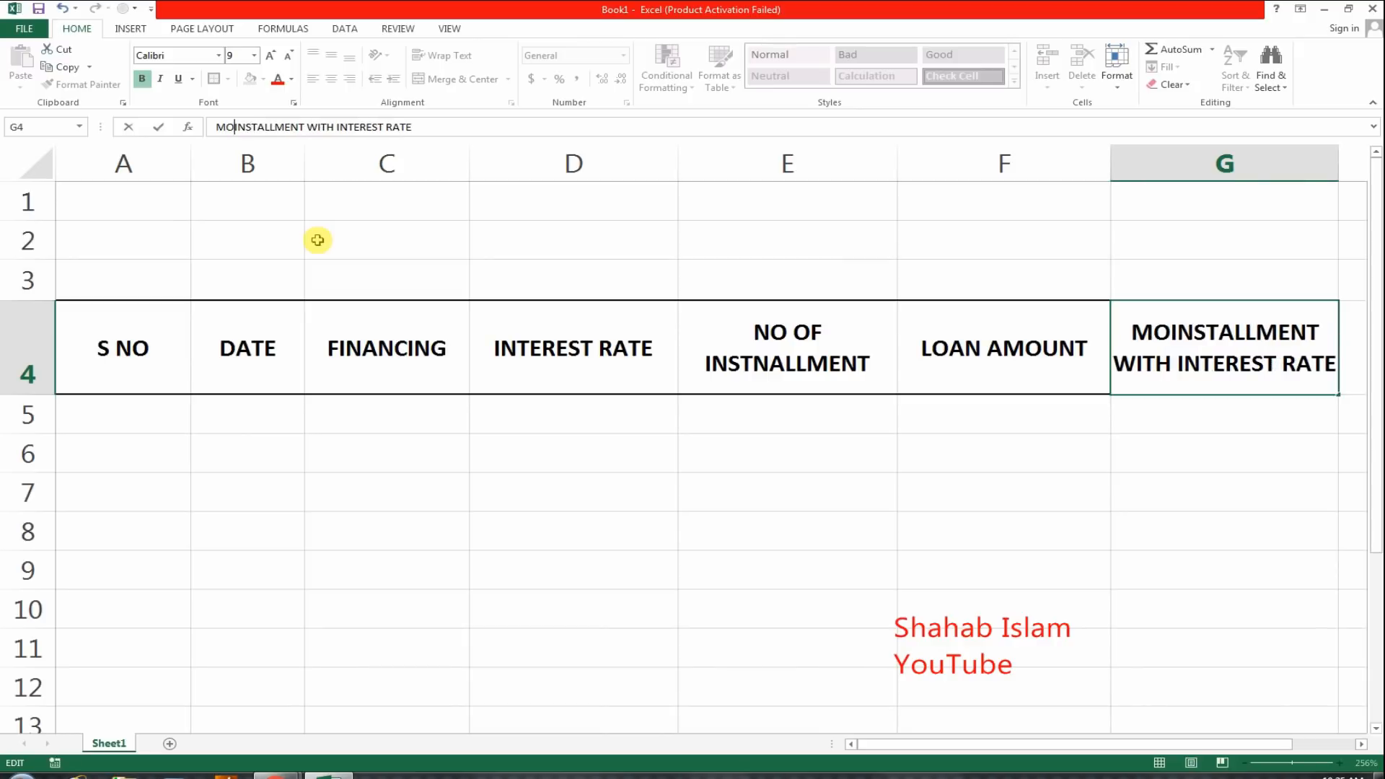
{"action": "type", "text": "NTHLY"}
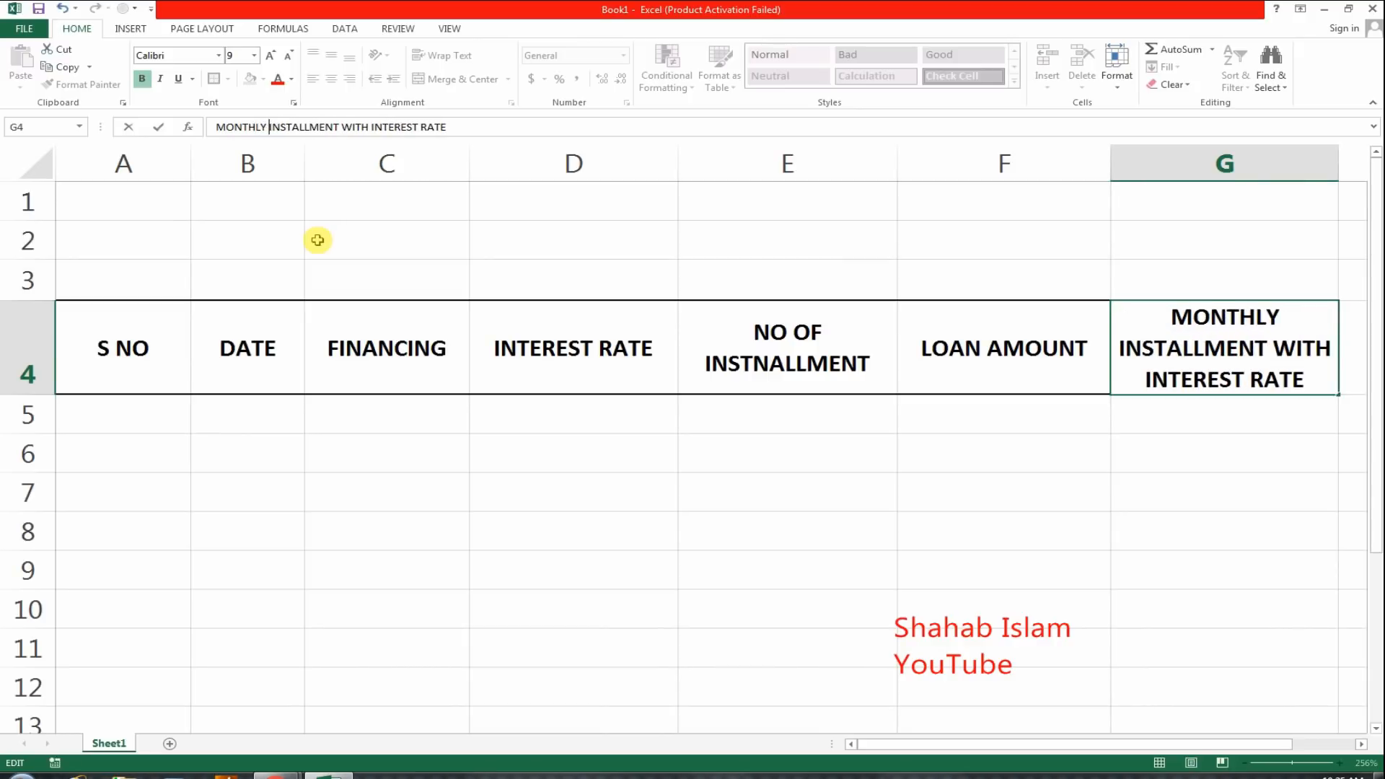
{"action": "left_click", "coordinate": [1071, 466]}
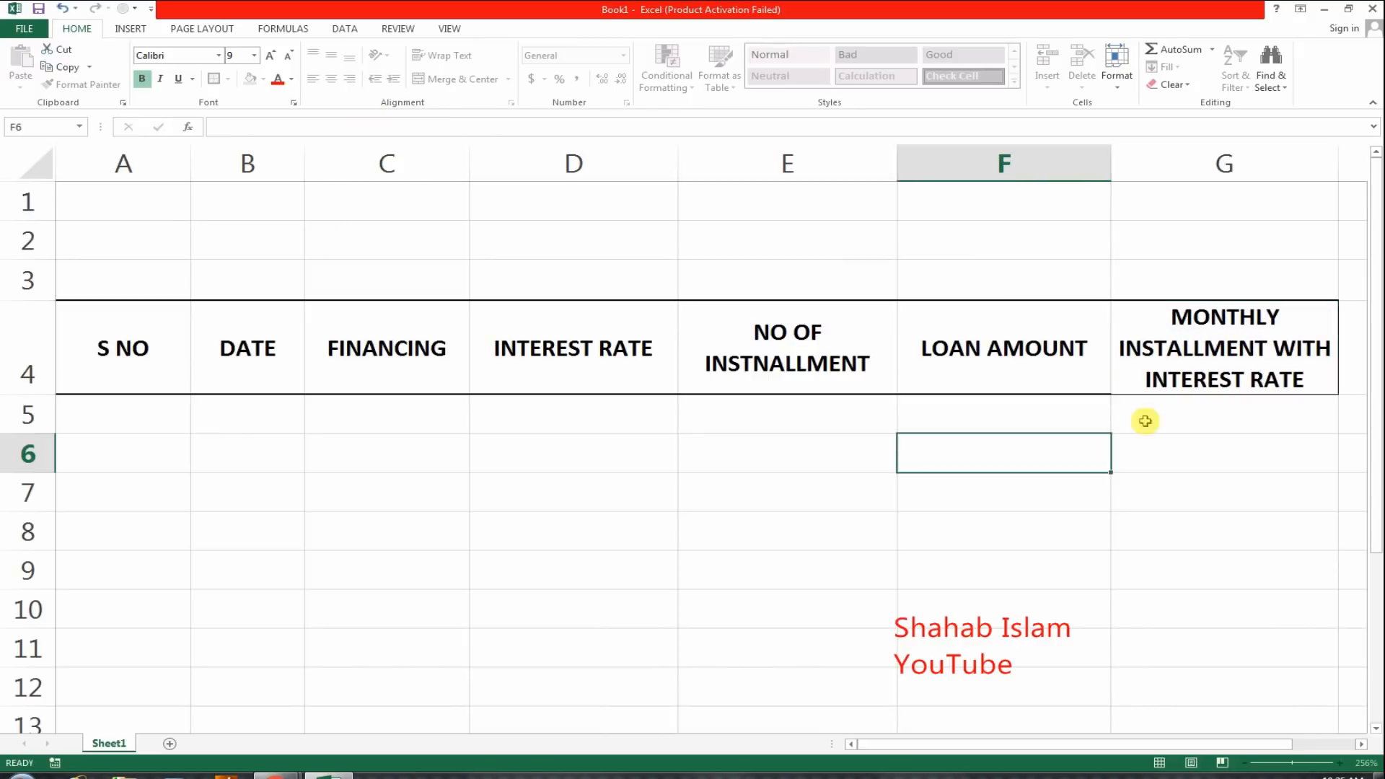
{"action": "left_click", "coordinate": [1192, 354]}
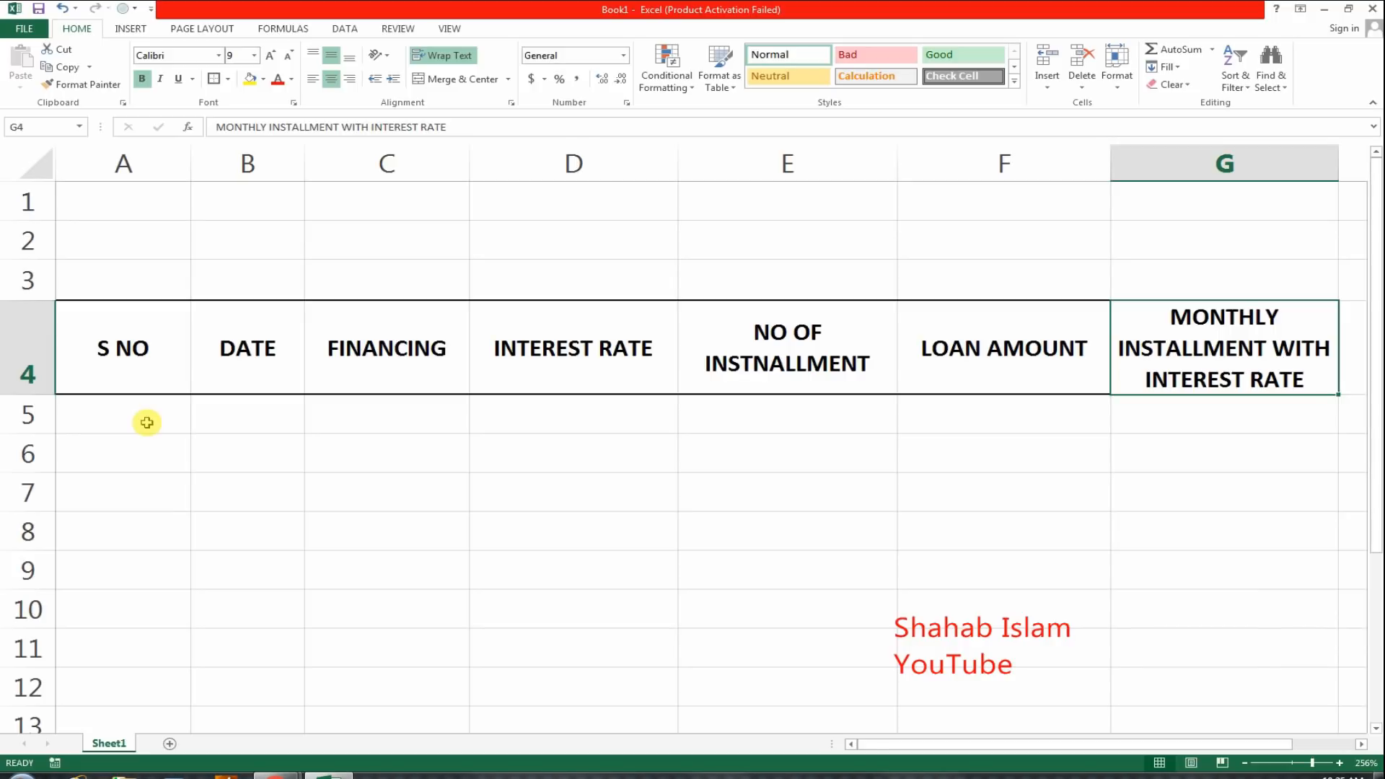
Step: Enter 1 in cell A5 and fill the serial numbers down column A to 36 in cell A40
{"action": "left_click", "coordinate": [146, 422]}
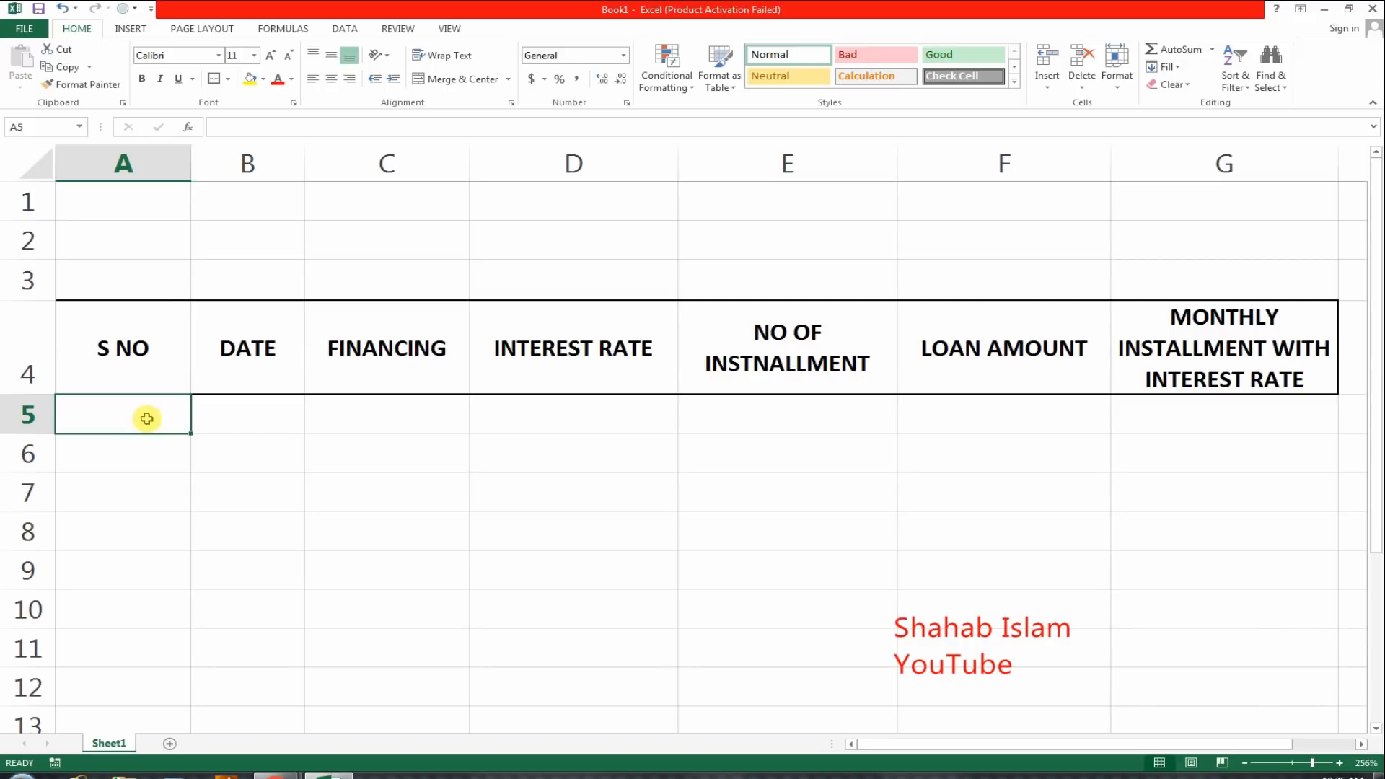
{"action": "type", "text": "1"}
{"action": "key", "text": "Return"}
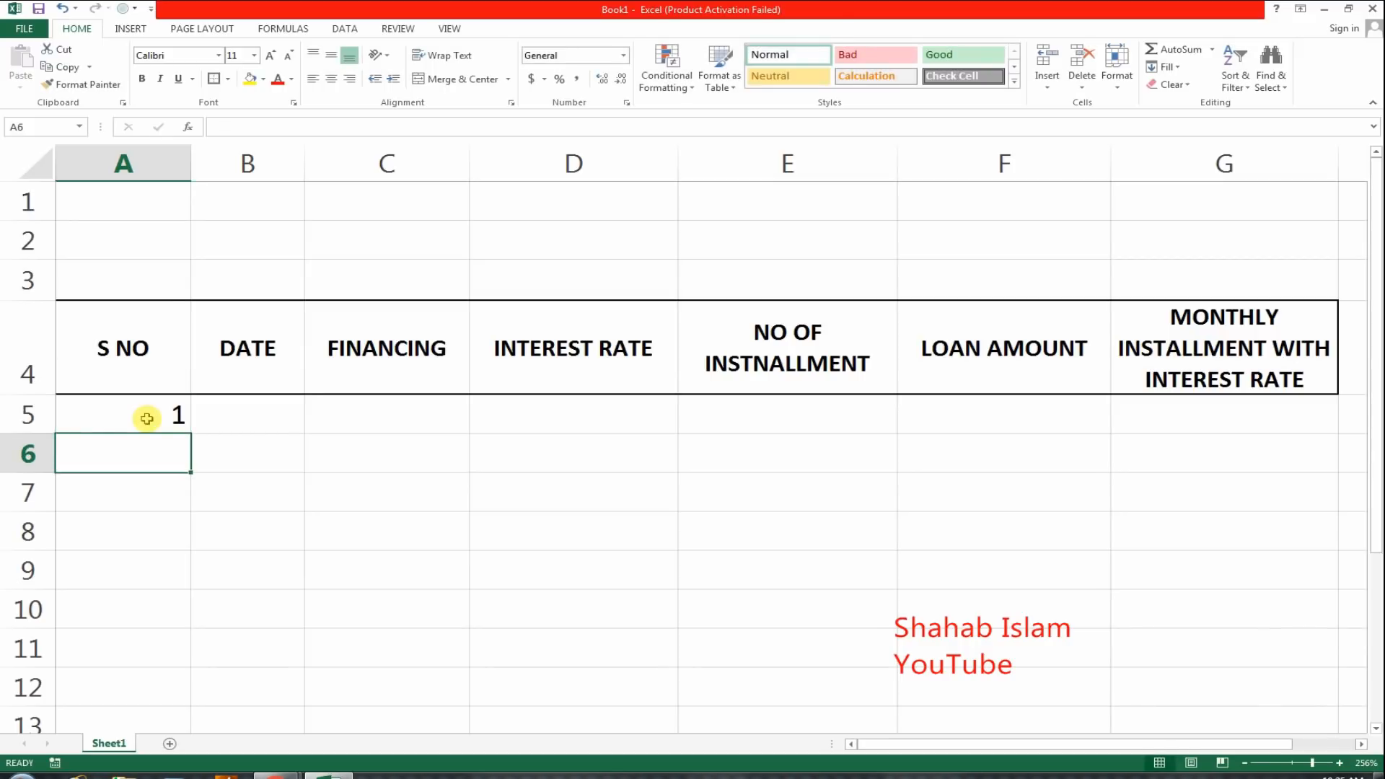
{"action": "left_click", "coordinate": [146, 419]}
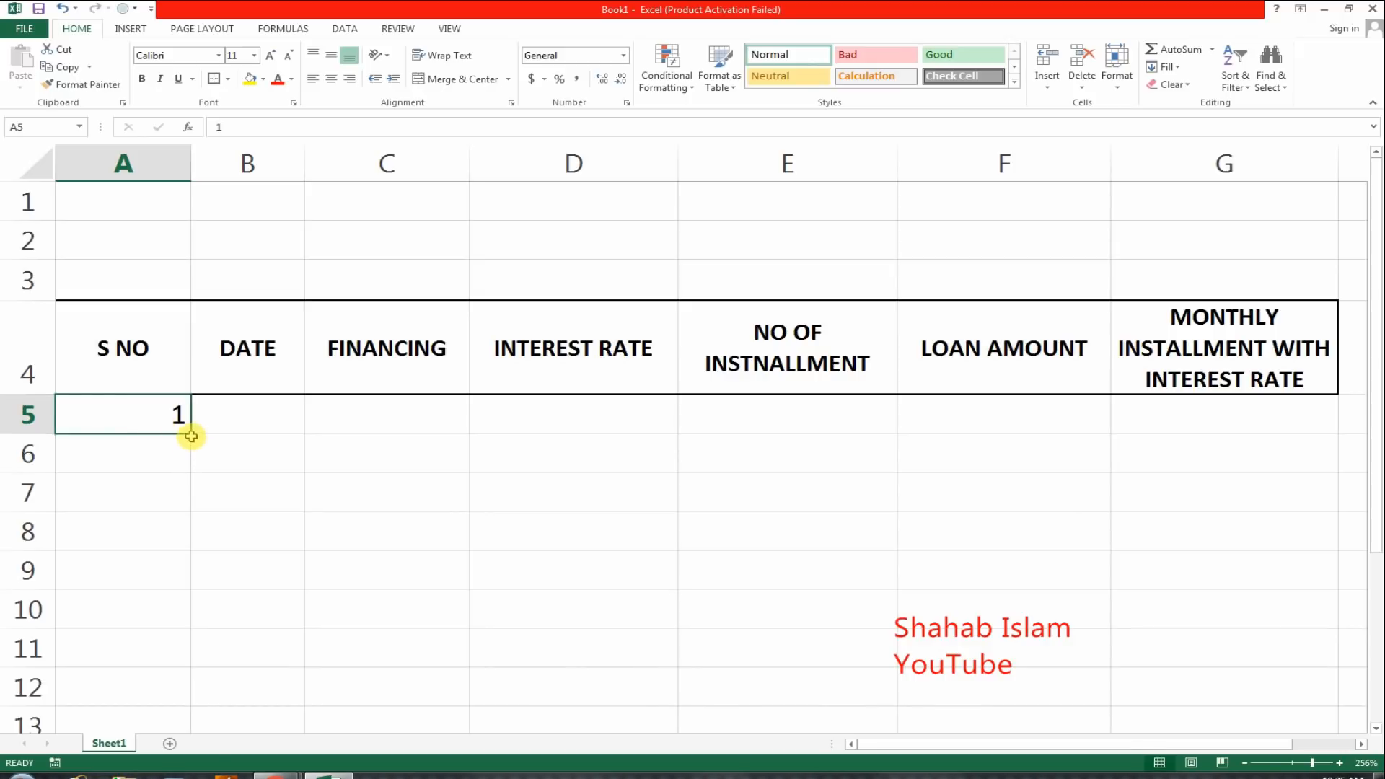
{"action": "left_click_drag", "start_coordinate": [191, 436], "coordinate": [143, 453]}
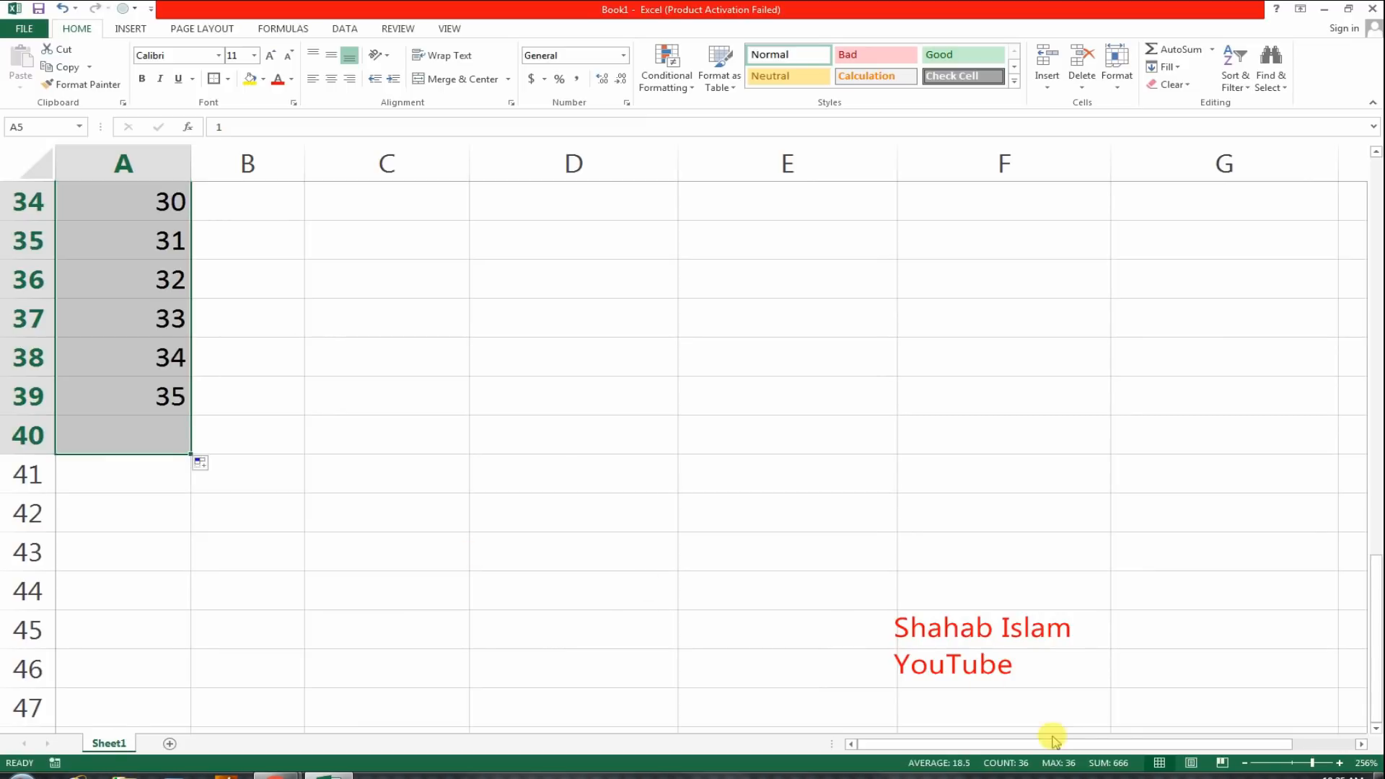
{"action": "left_click_drag", "start_coordinate": [1057, 750], "coordinate": [1057, 750]}
{"action": "scroll", "coordinate": [225, 278], "scroll_direction": "up", "scroll_amount": 11}
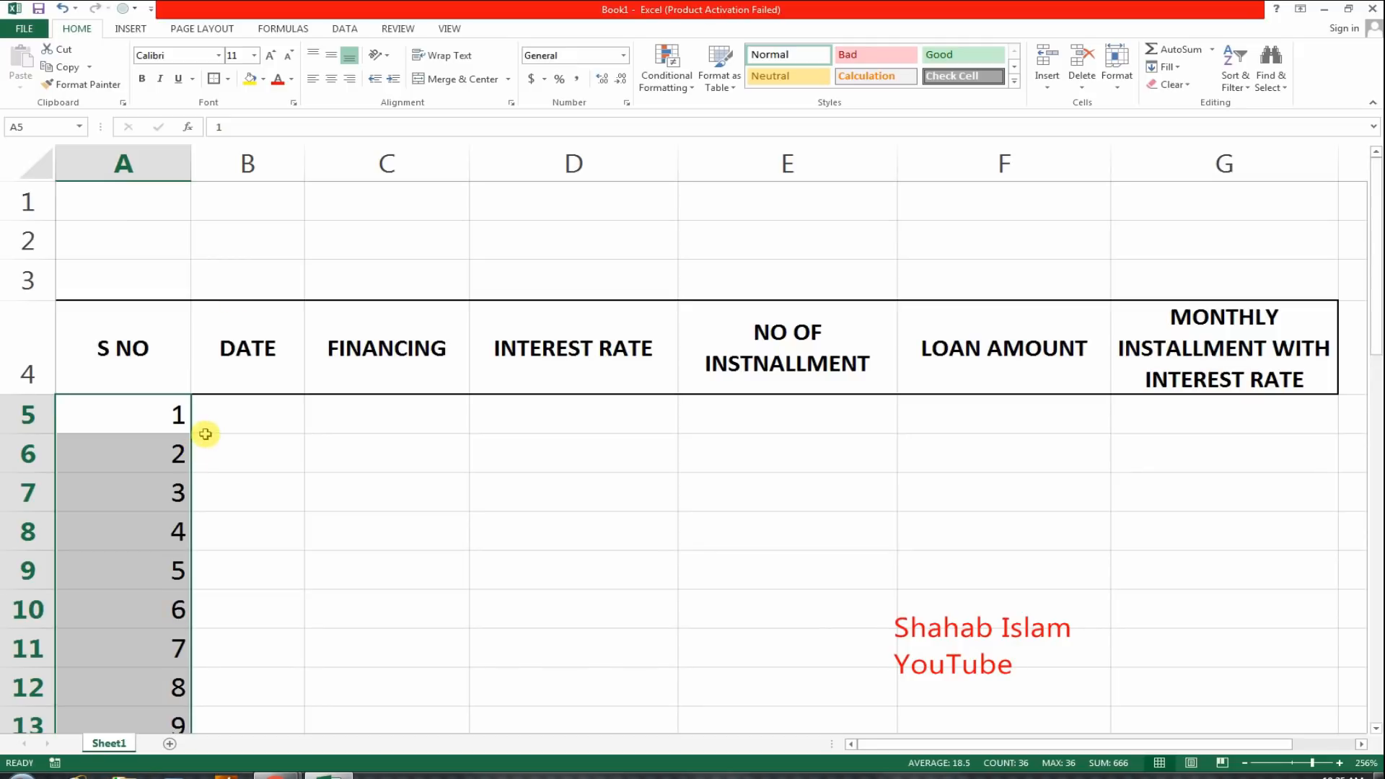
Step: Enter the date 1-Jan-18 in cell B5 and fit the width of column B to it
{"action": "left_click", "coordinate": [250, 419]}
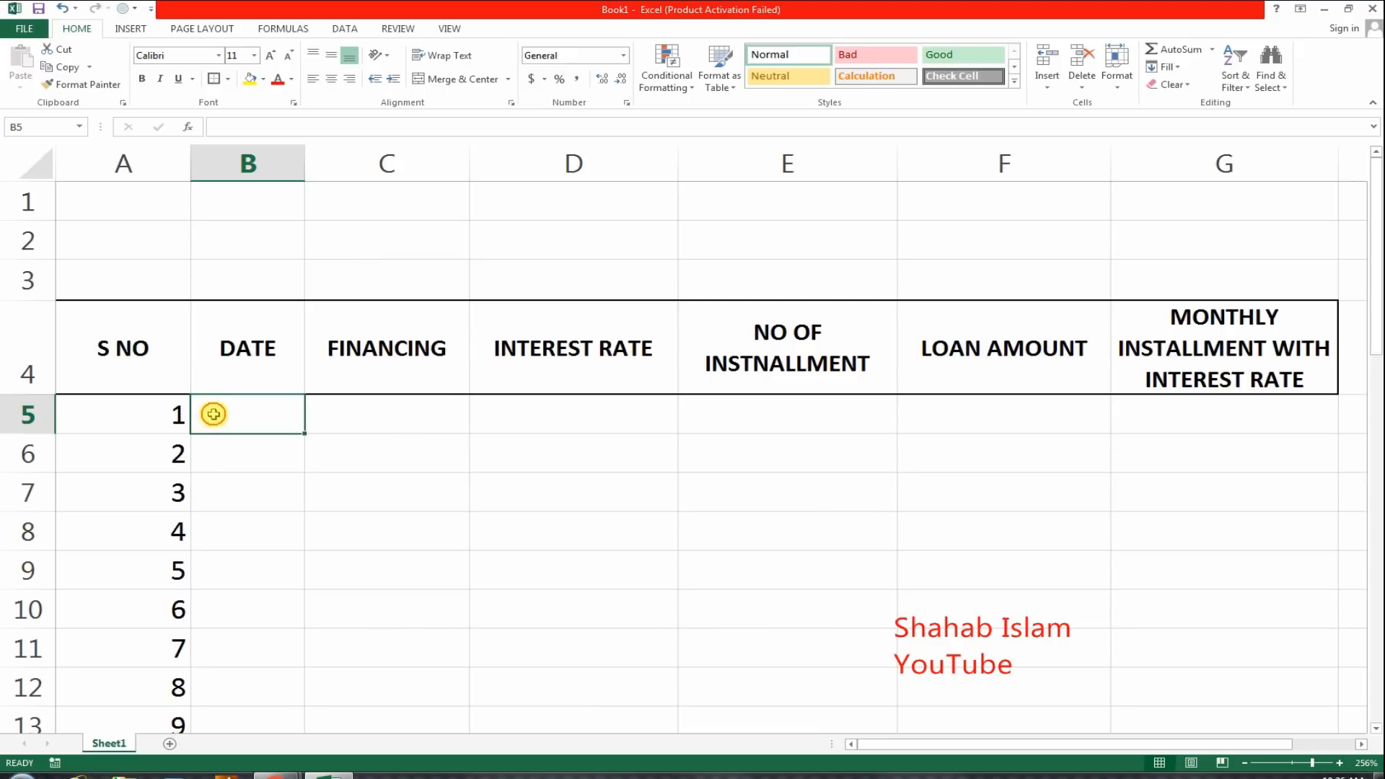
{"action": "type", "text": "1-"}
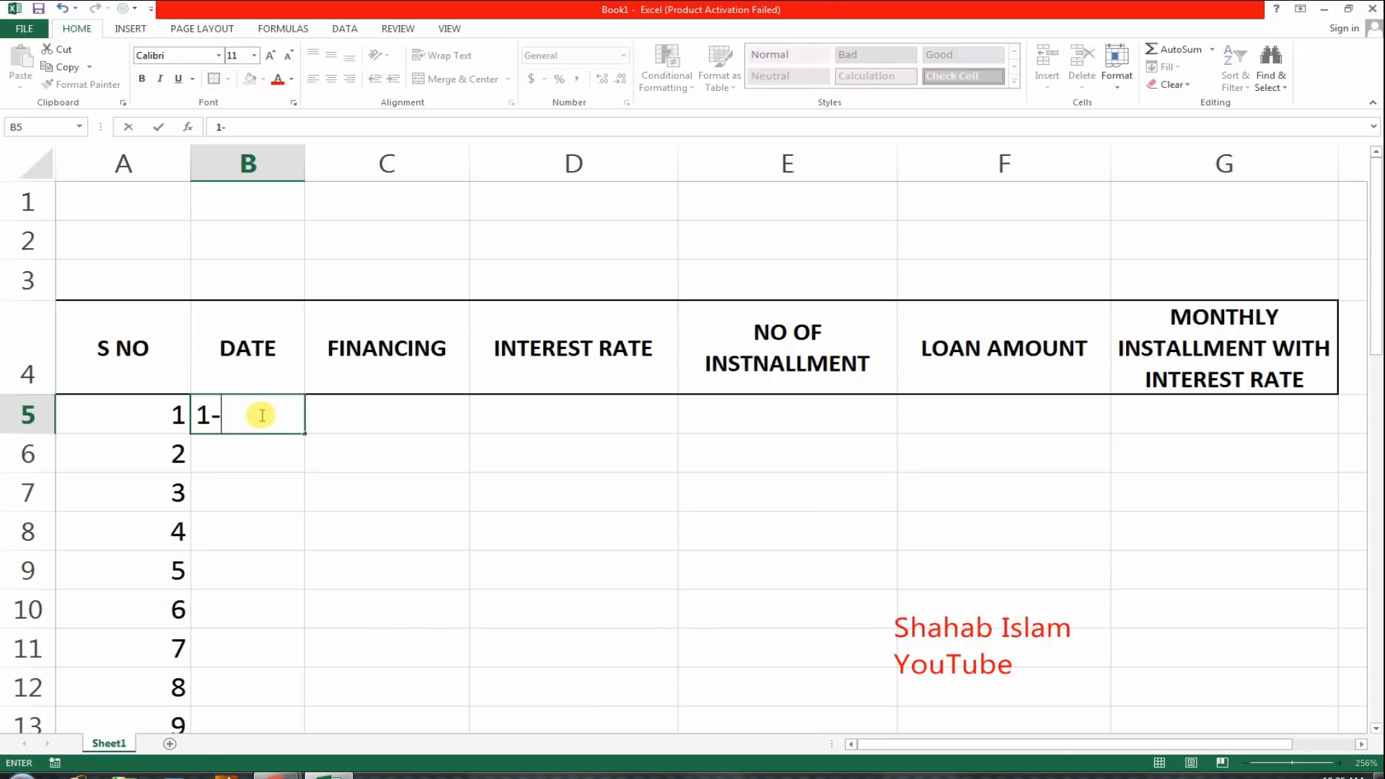
{"action": "type", "text": "JAN-15"}
{"action": "key", "text": "Return"}
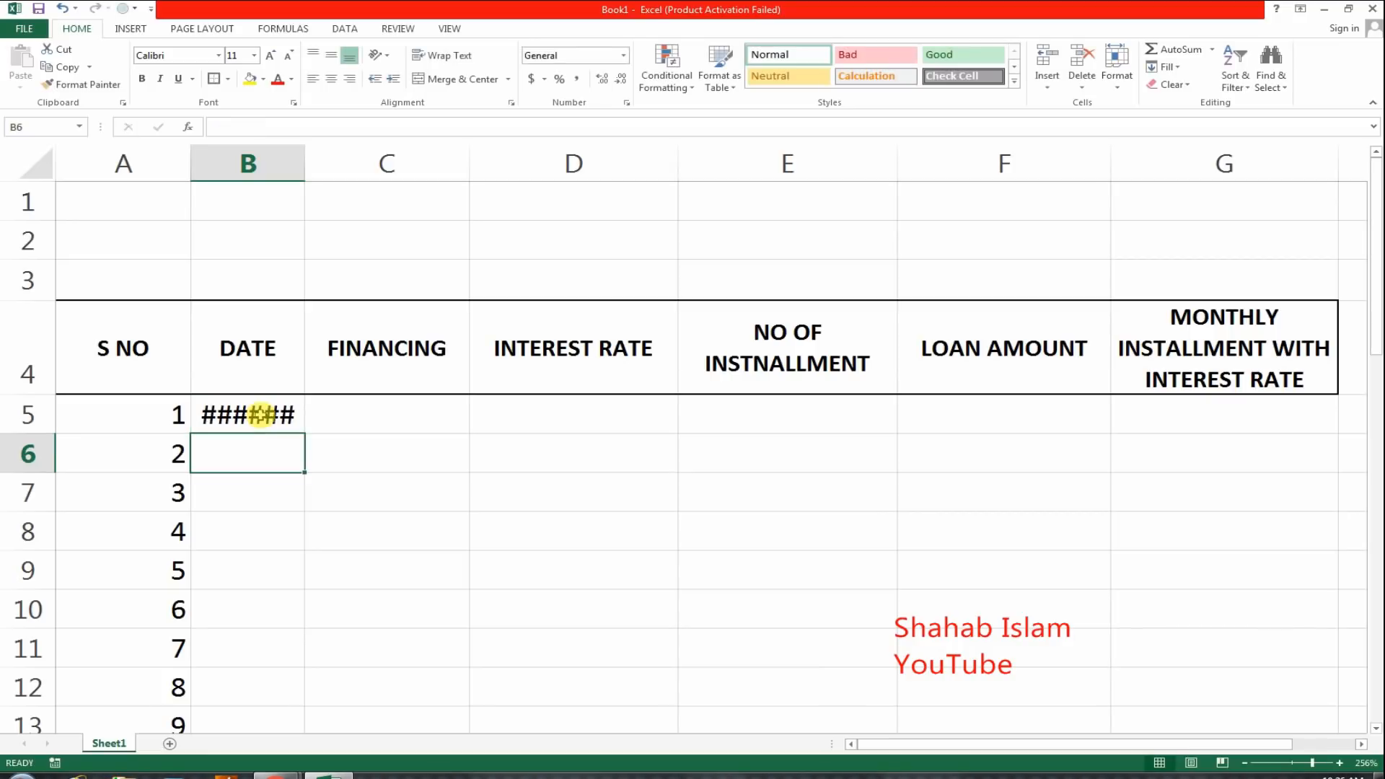
{"action": "double_click", "coordinate": [305, 173]}
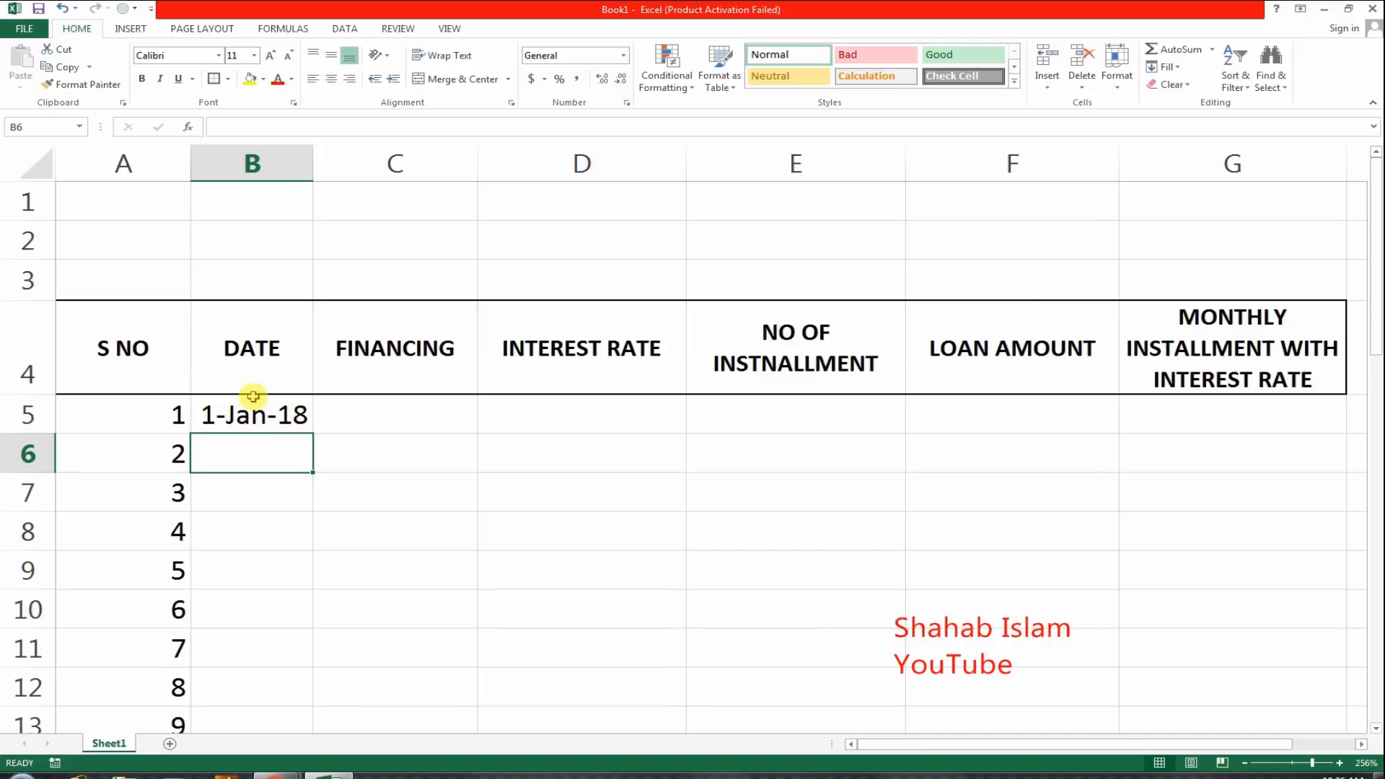
{"action": "left_click", "coordinate": [247, 413]}
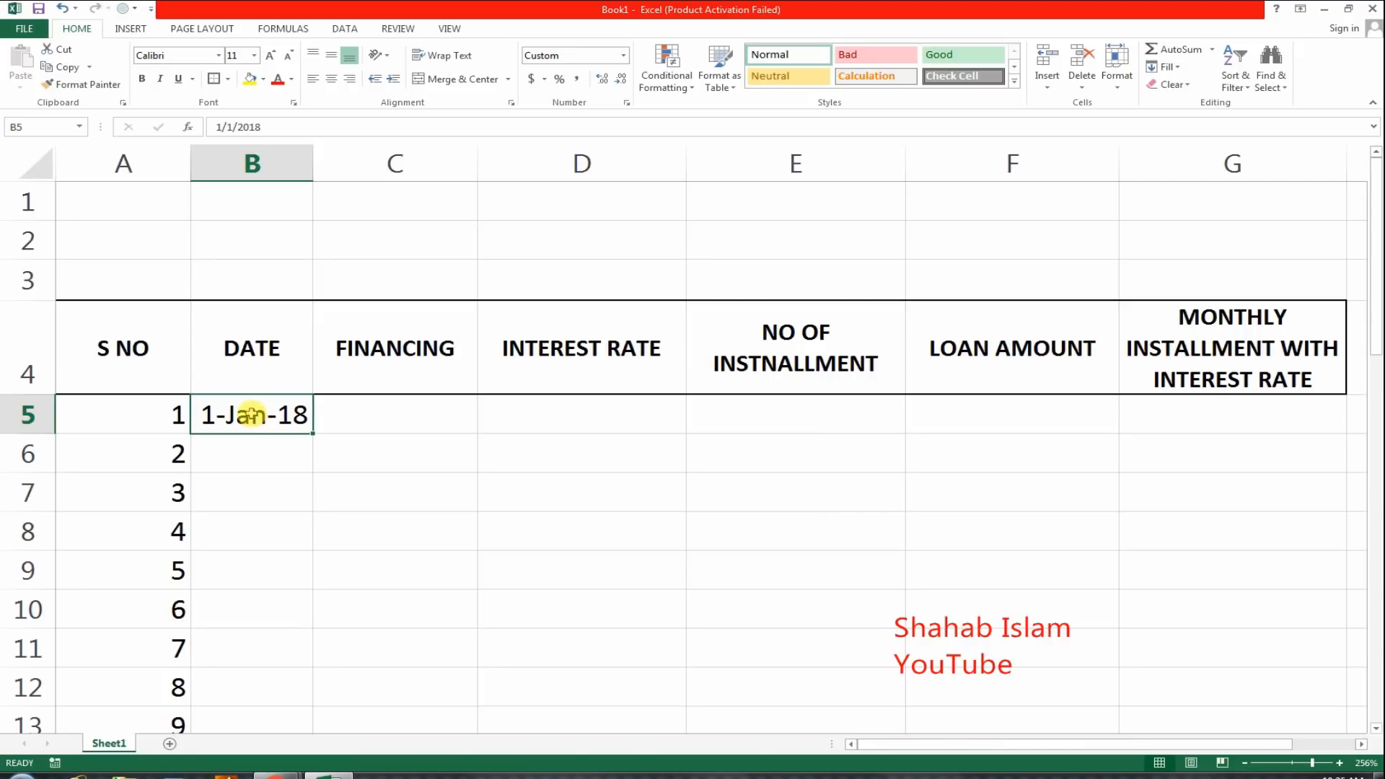
{"action": "key", "text": "ctrl+shift+Down"}
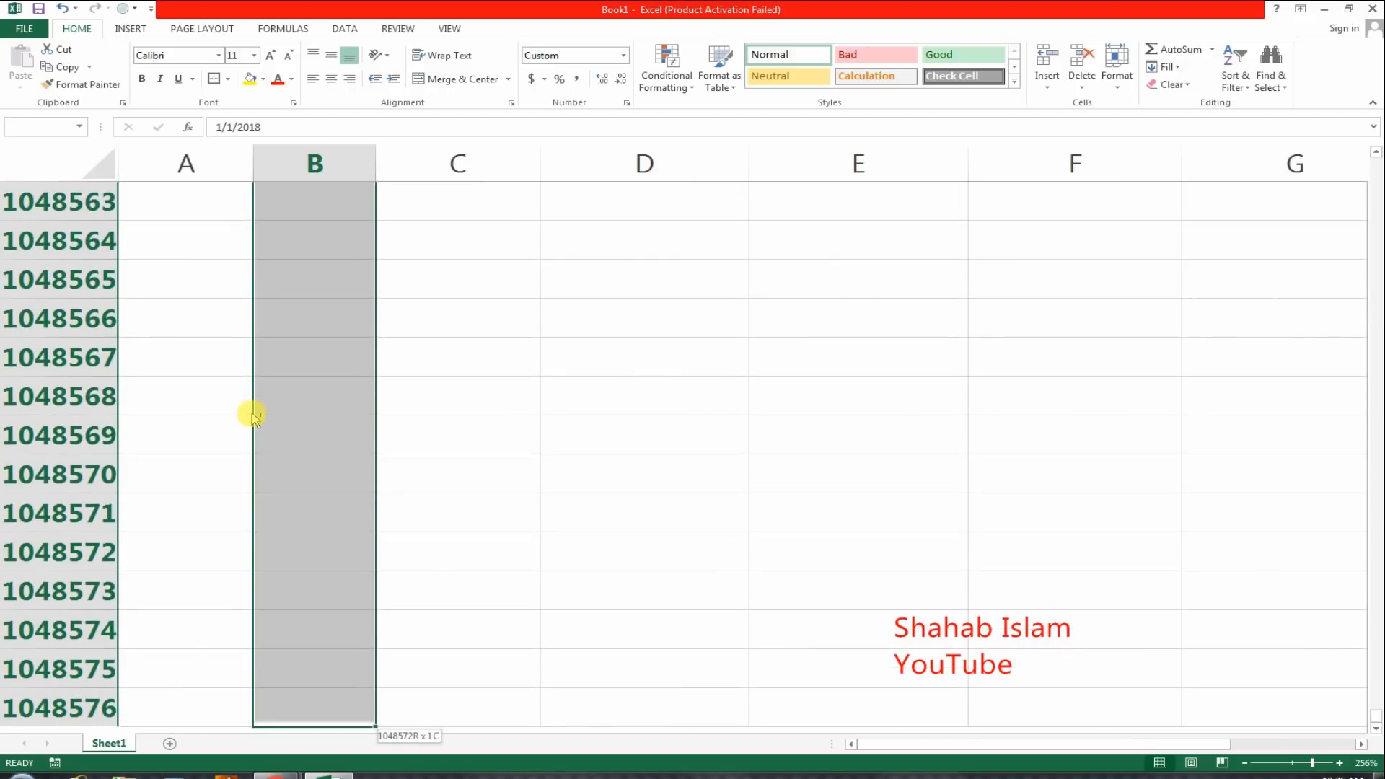
{"action": "key", "text": "ctrl+shift+Up"}
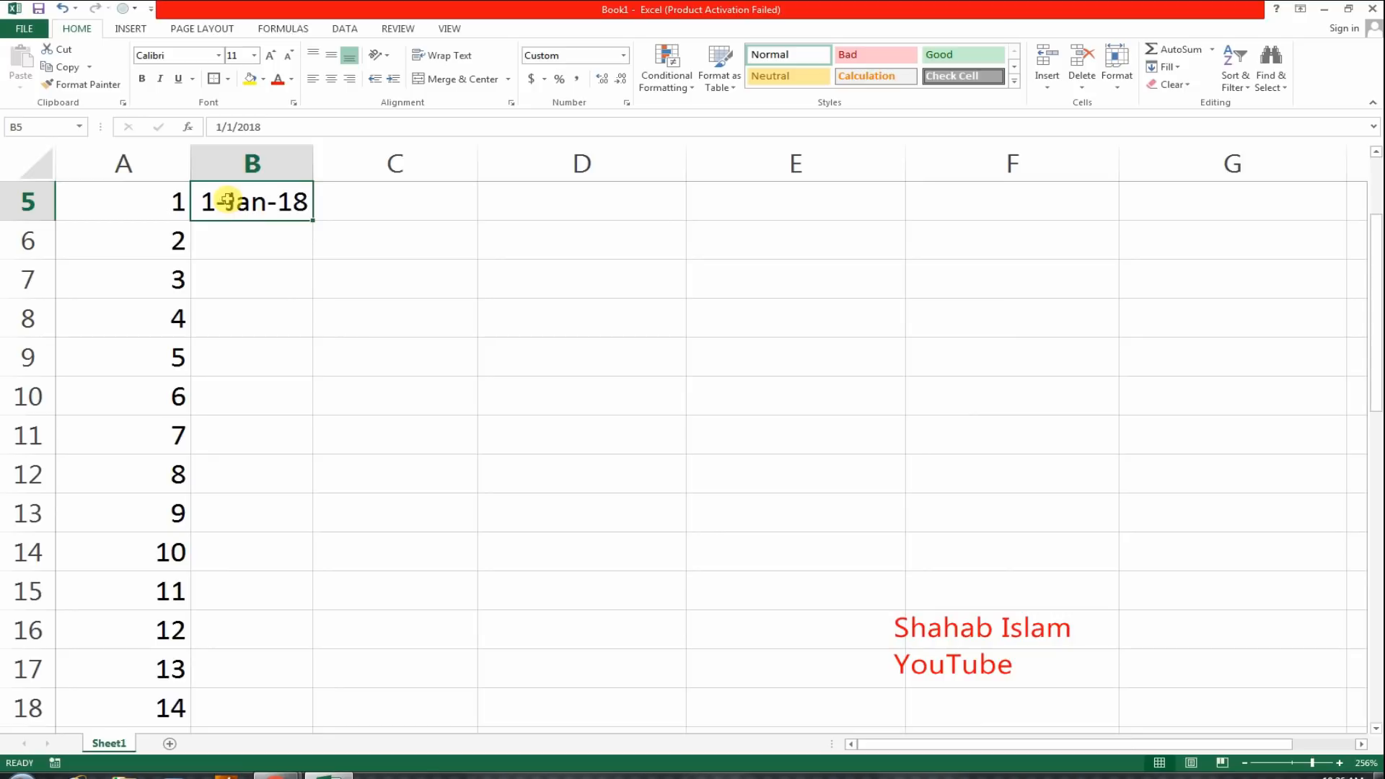
Step: Fill B5:B40 with a column date series by month, step value 1, and fit column B to the dates
{"action": "left_click_drag", "start_coordinate": [222, 202], "coordinate": [217, 672]}
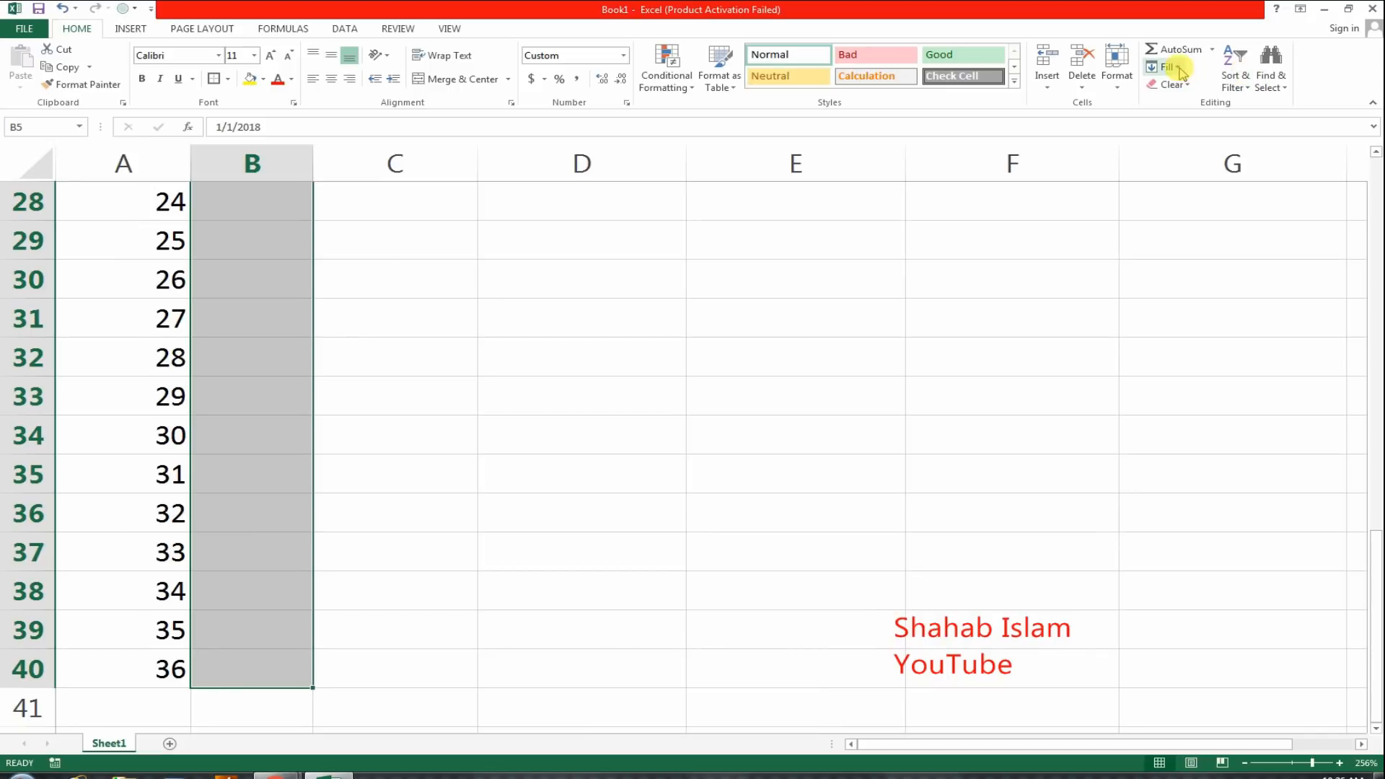
{"action": "scroll", "coordinate": [826, 439], "scroll_direction": "up", "scroll_amount": 9}
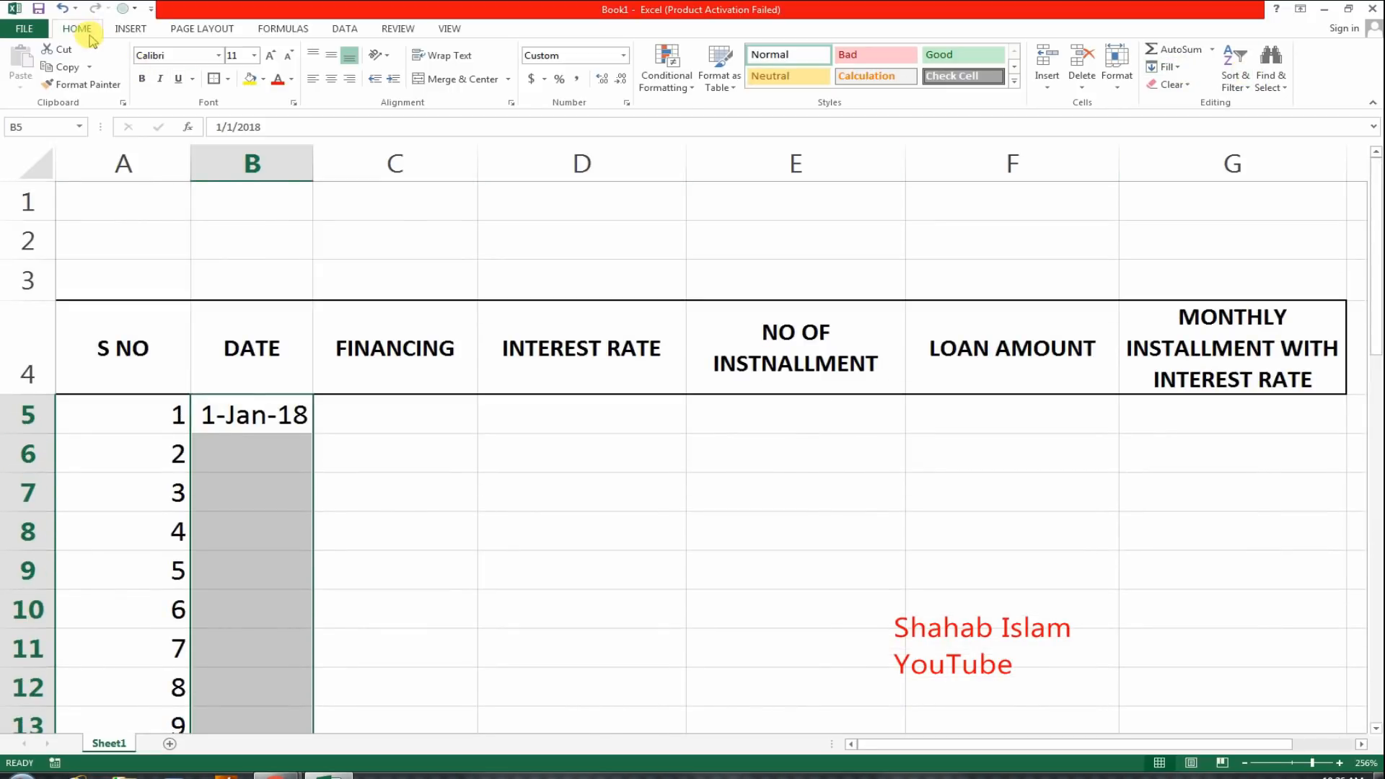
{"action": "left_click", "coordinate": [1169, 67]}
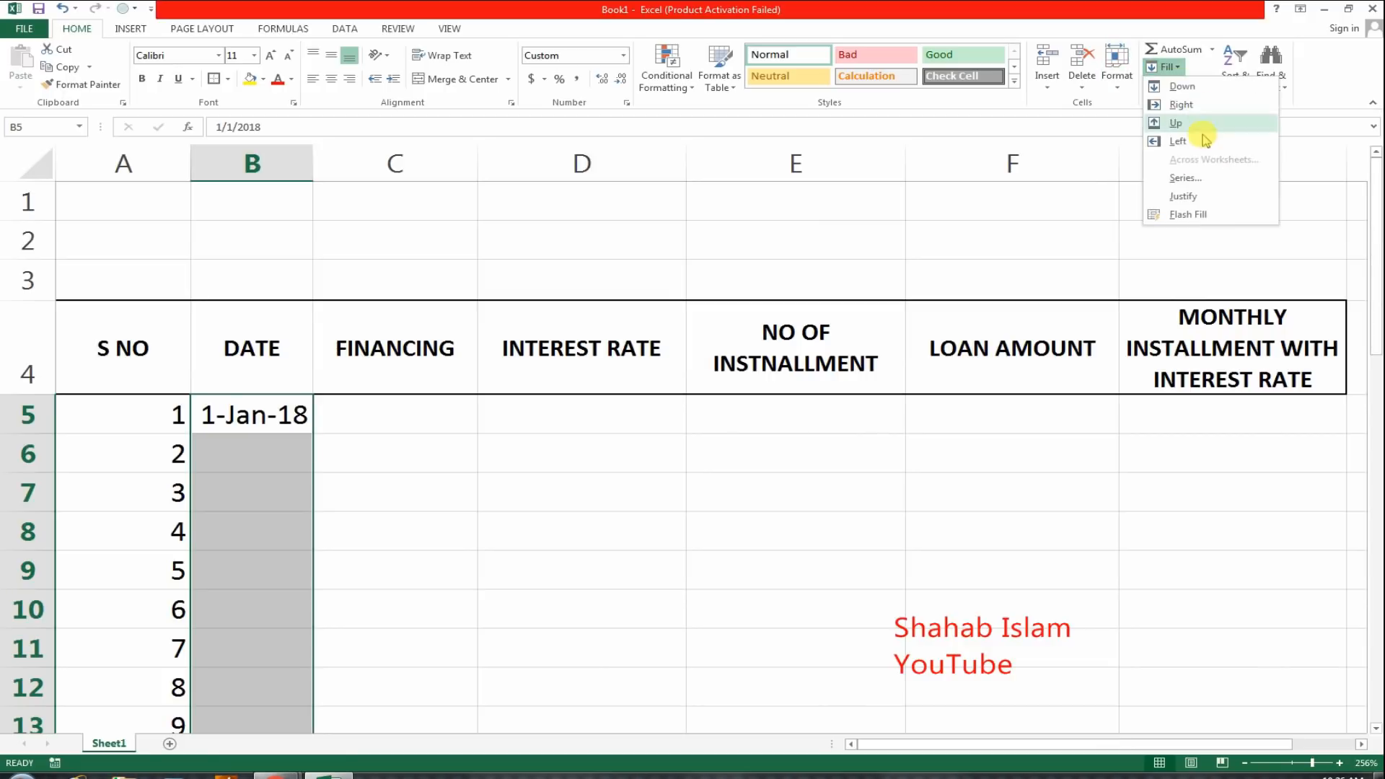
{"action": "left_click", "coordinate": [1207, 180]}
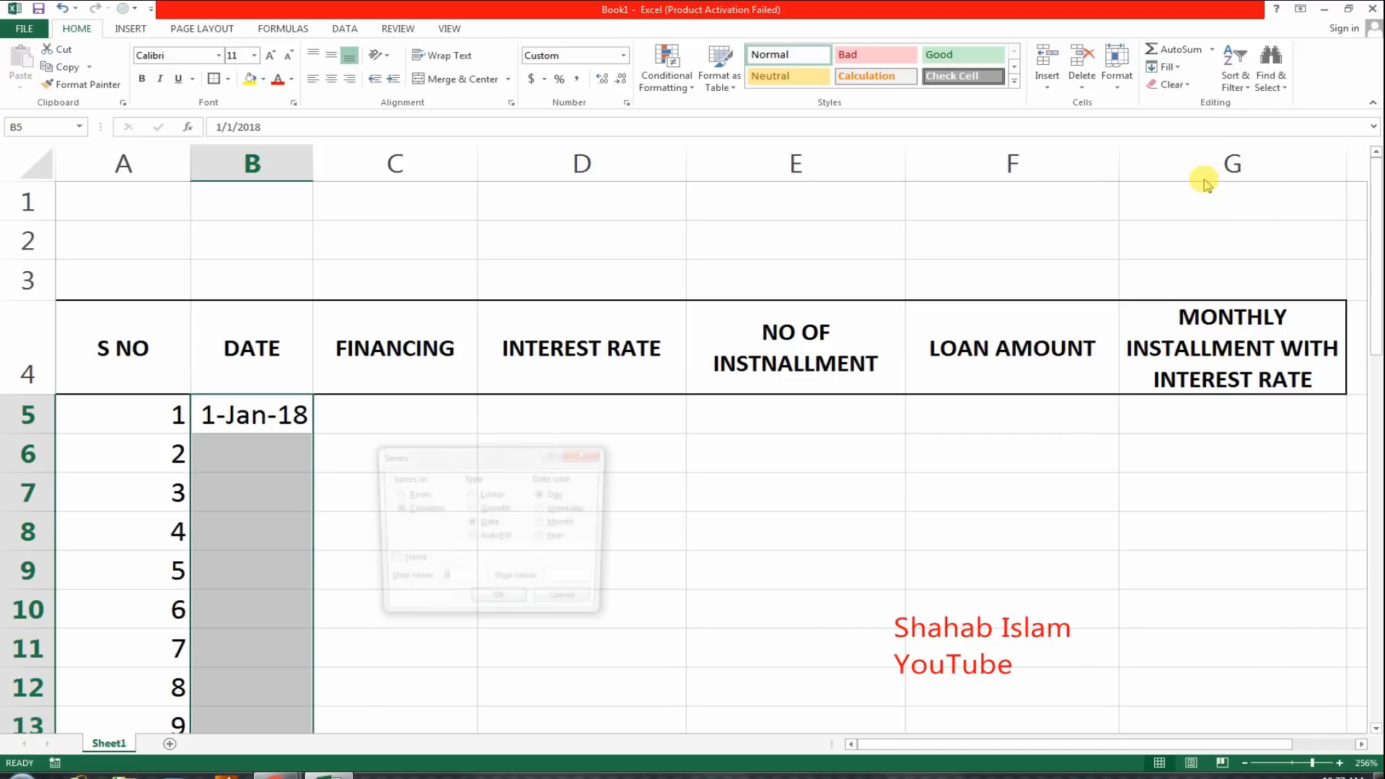
{"action": "left_click_drag", "start_coordinate": [518, 466], "coordinate": [652, 353]}
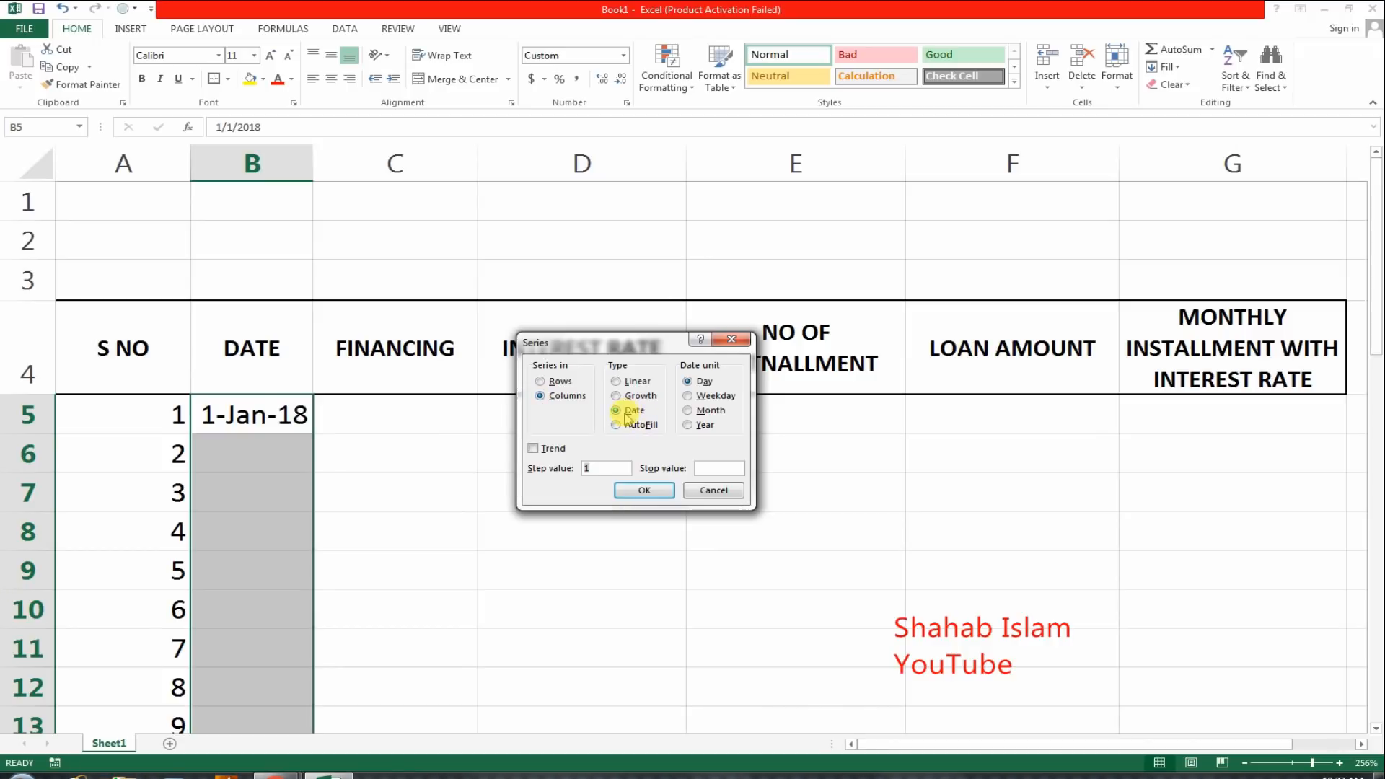
{"action": "left_click", "coordinate": [689, 411]}
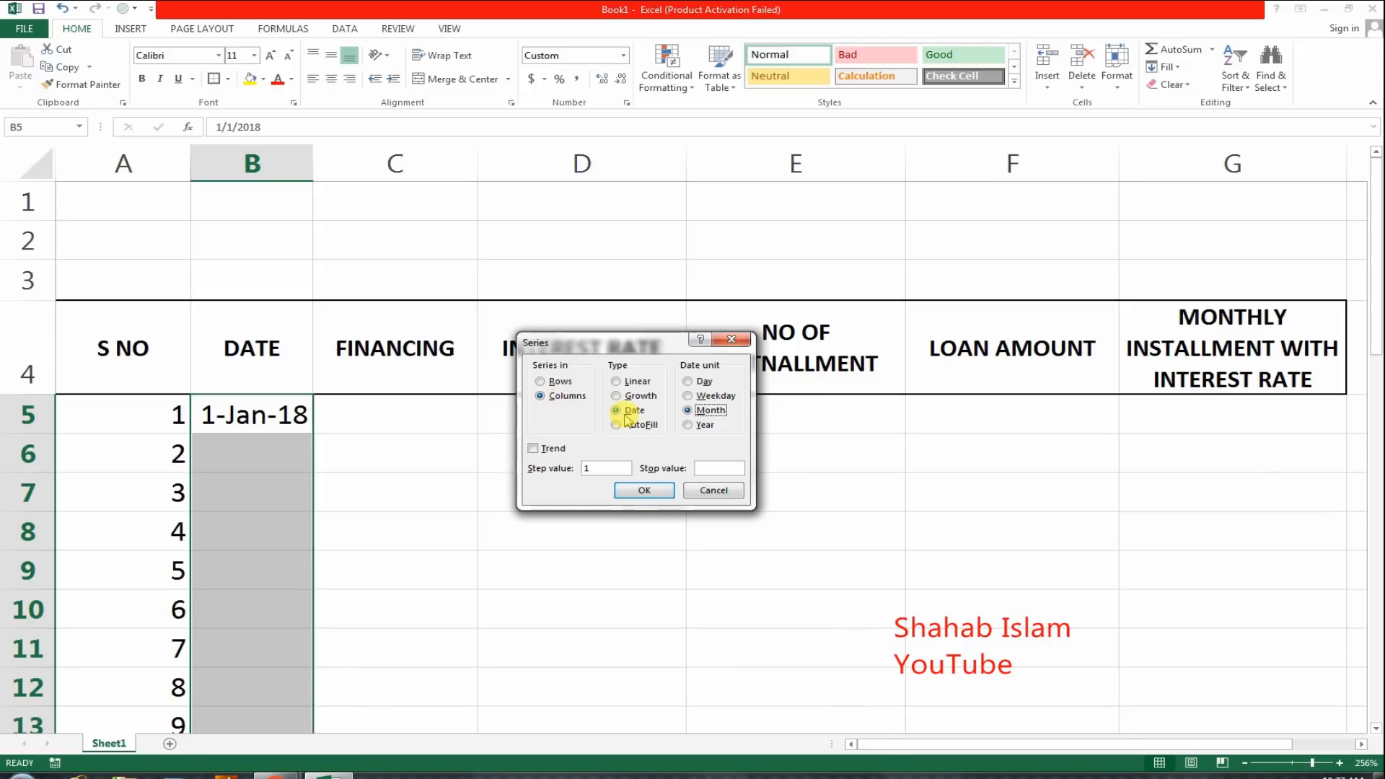
{"action": "left_click", "coordinate": [626, 416]}
{"action": "left_click", "coordinate": [706, 412]}
{"action": "left_click", "coordinate": [642, 490]}
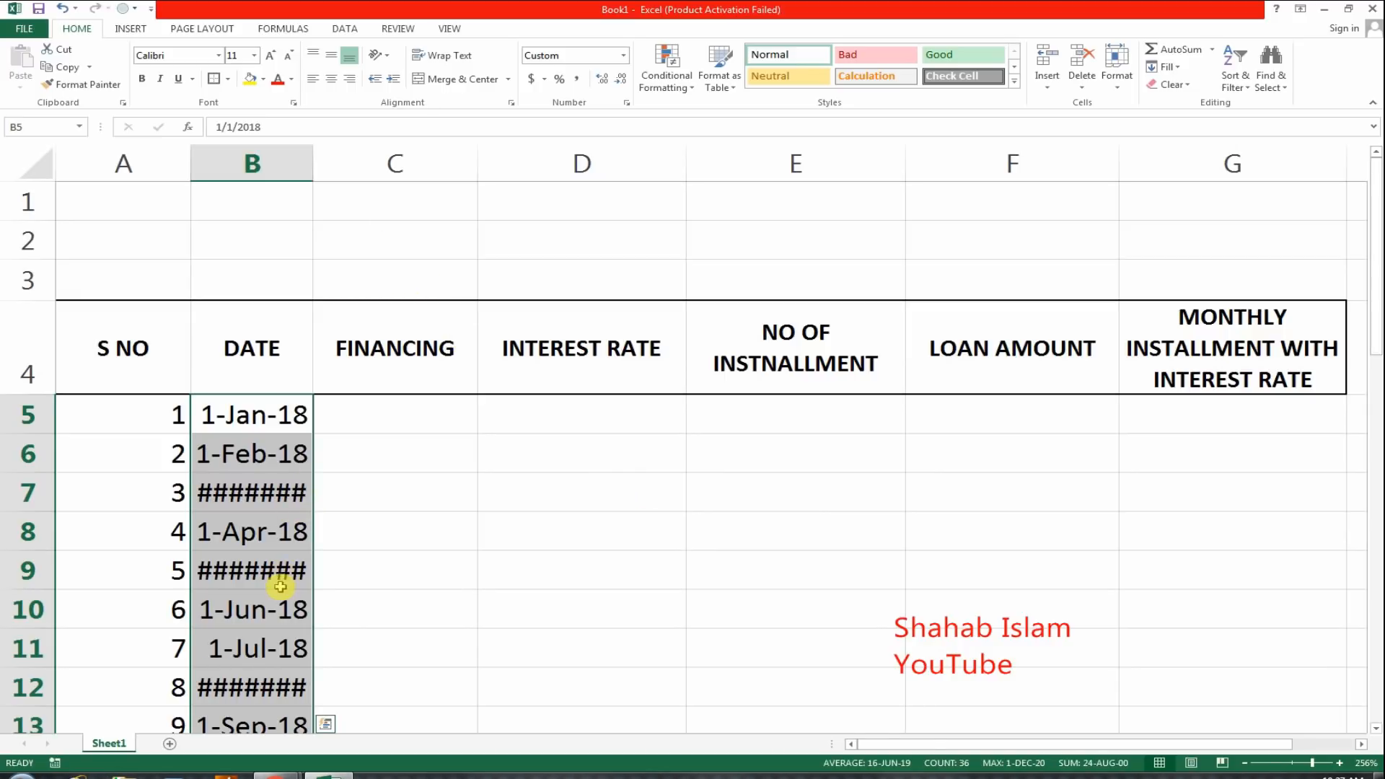
{"action": "double_click", "coordinate": [311, 158]}
{"action": "double_click", "coordinate": [311, 161]}
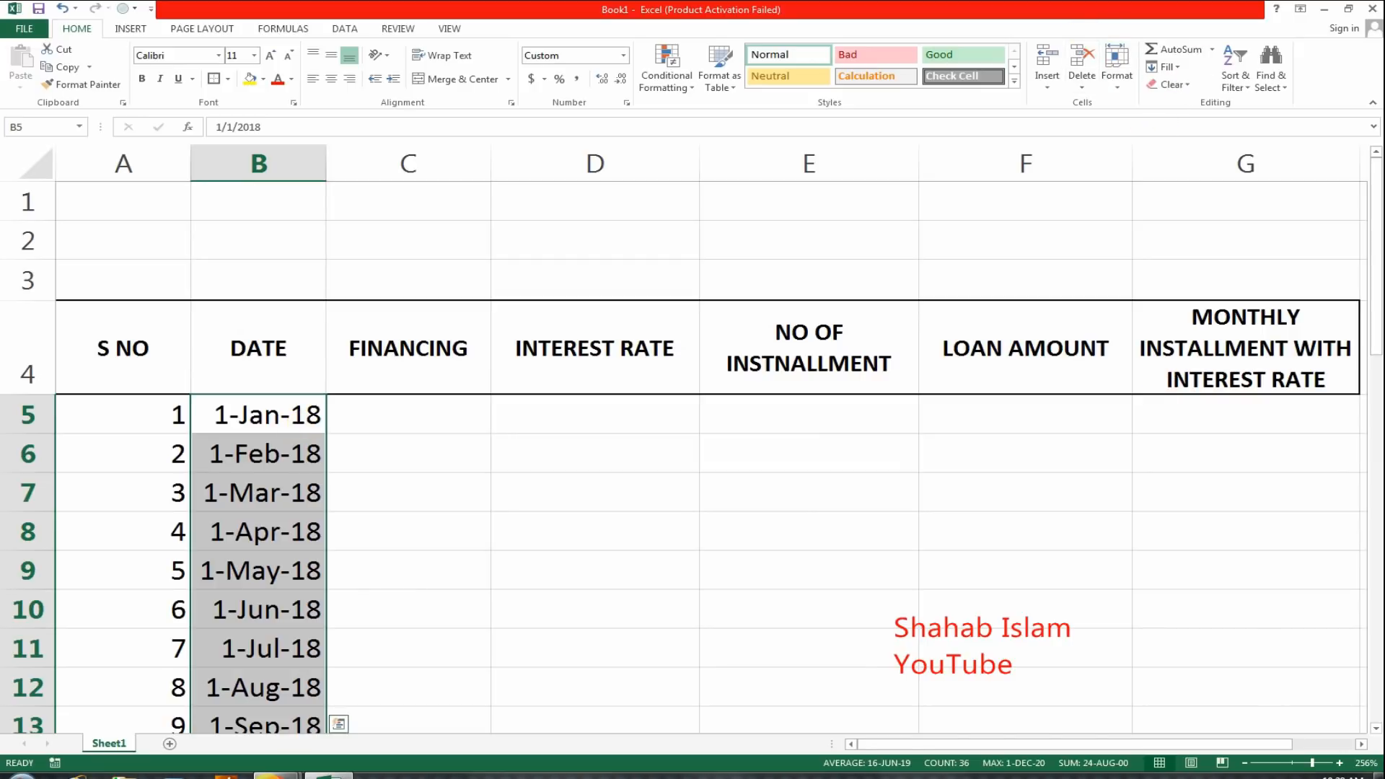
Step: Switch to Chrome to view the YouTube channel's uploaded videos and return to the Excel workbook
{"action": "mouse_move", "coordinate": [276, 776]}
{"action": "left_click", "coordinate": [365, 656]}
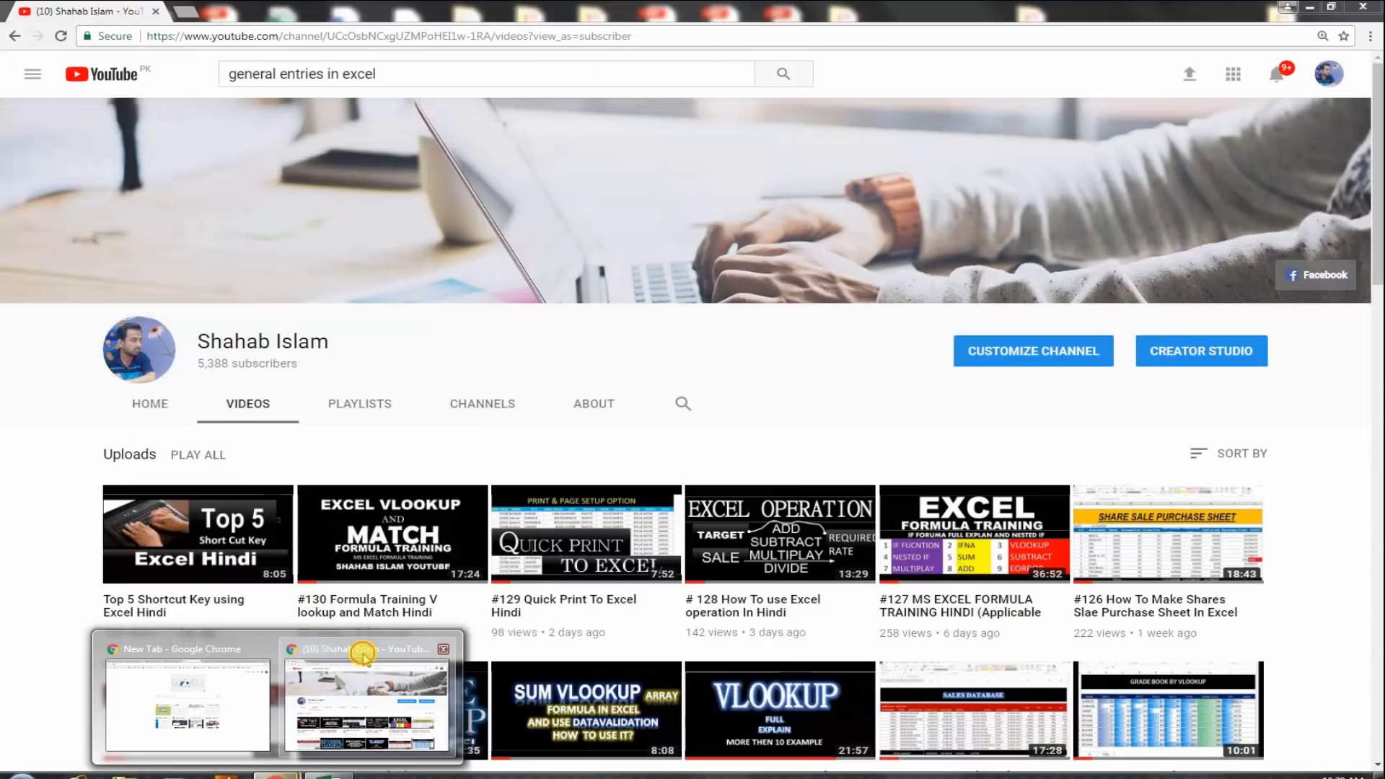
{"action": "left_click", "coordinate": [329, 776]}
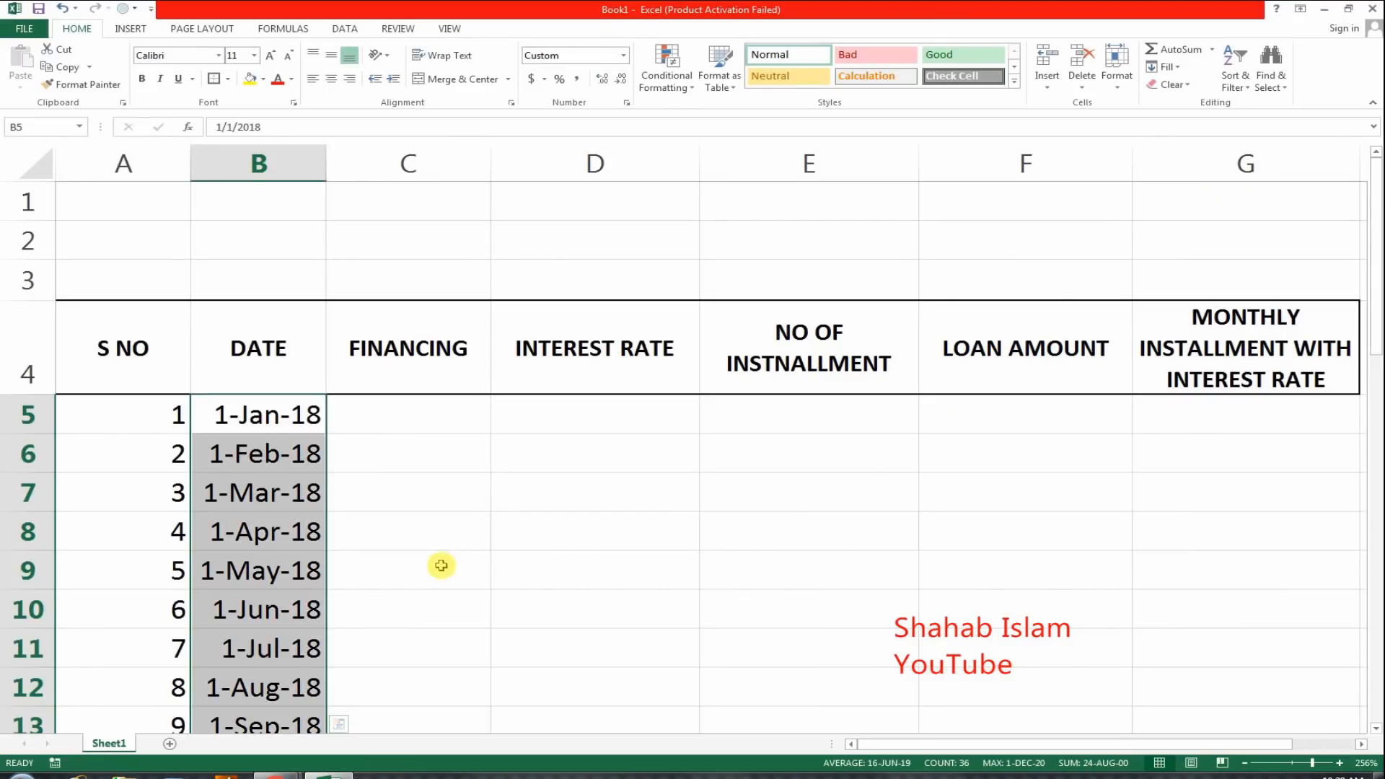
Step: Enter 1st INSTALLMENT in cell C5 under the FINANCING header
{"action": "left_click", "coordinate": [397, 431]}
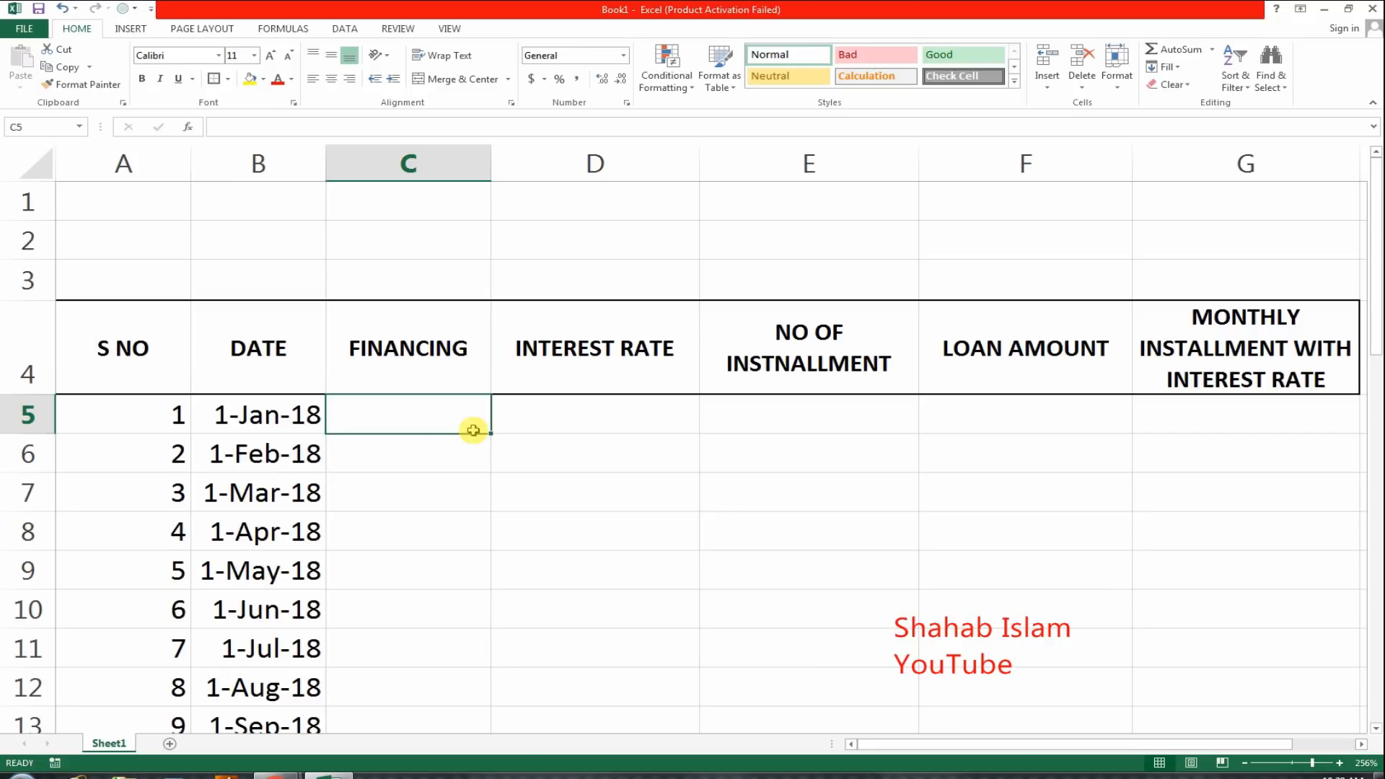
{"action": "type", "text": "1"}
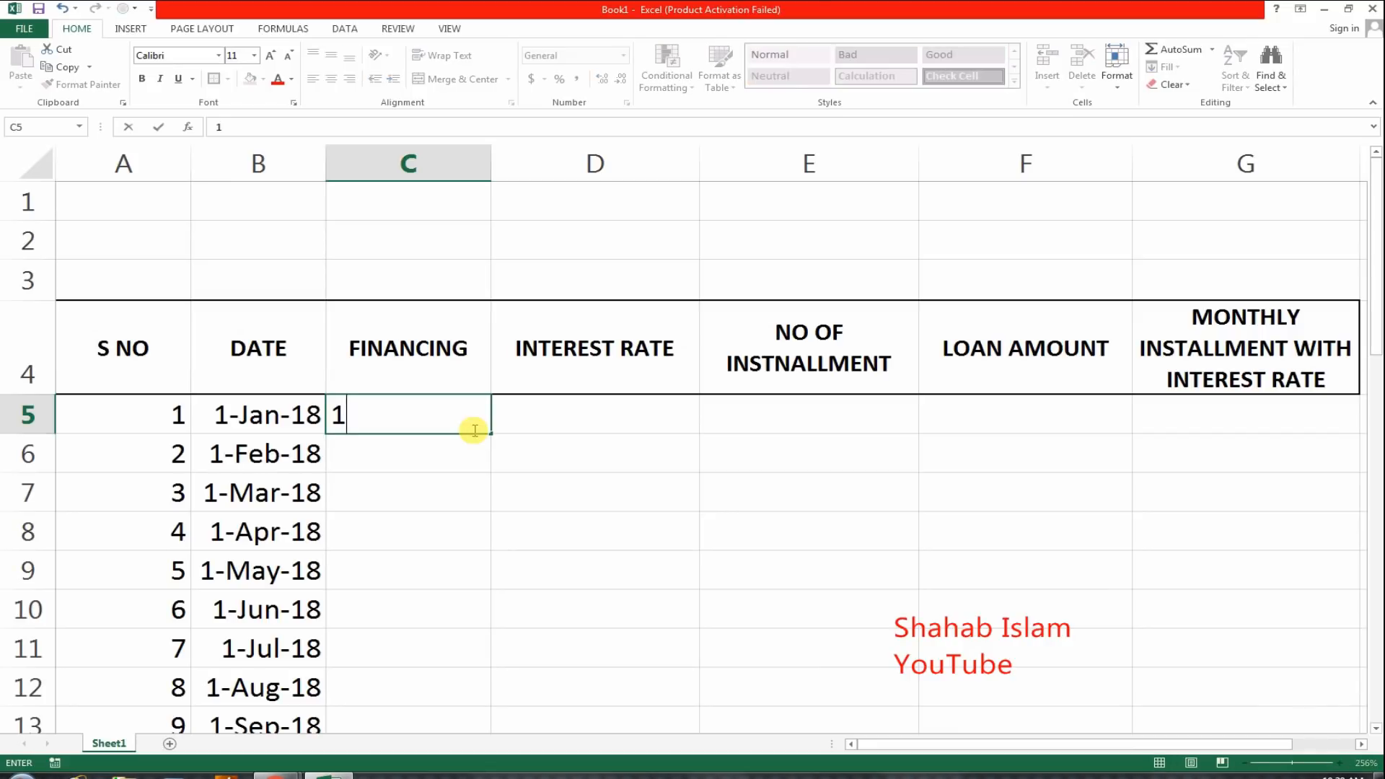
{"action": "type", "text": "st INS"}
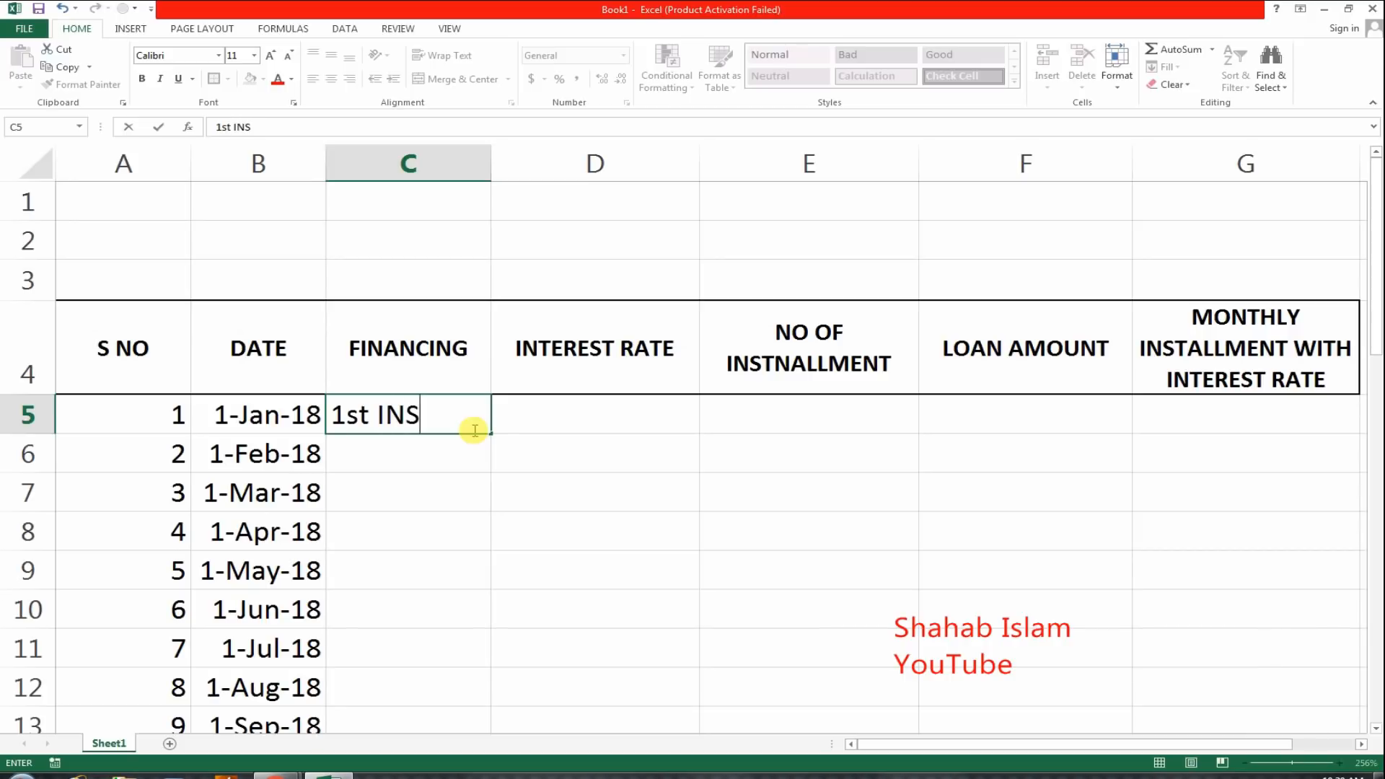
{"action": "type", "text": "TAMM"}
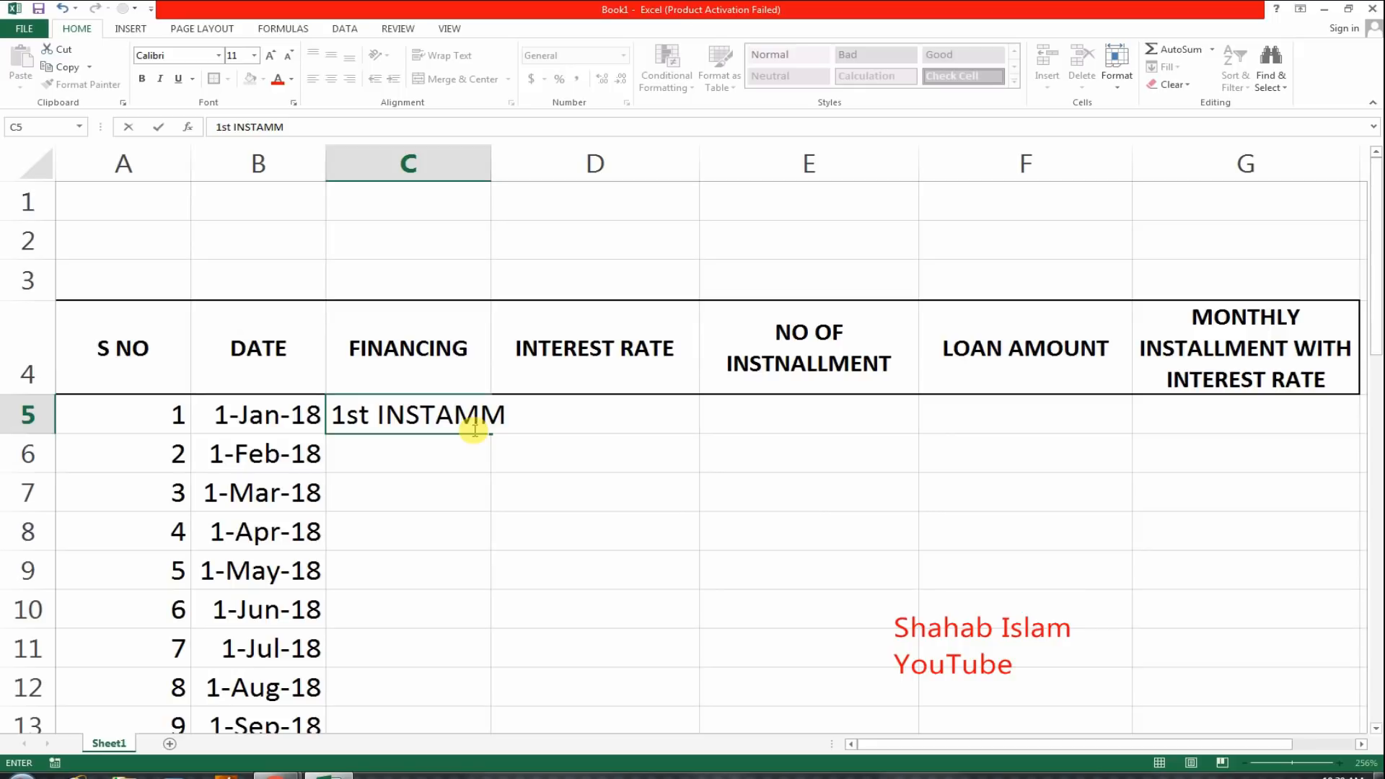
{"action": "key", "text": "BackSpace"}
{"action": "key", "text": "BackSpace"}
{"action": "type", "text": "LLMENT"}
{"action": "key", "text": "Return"}
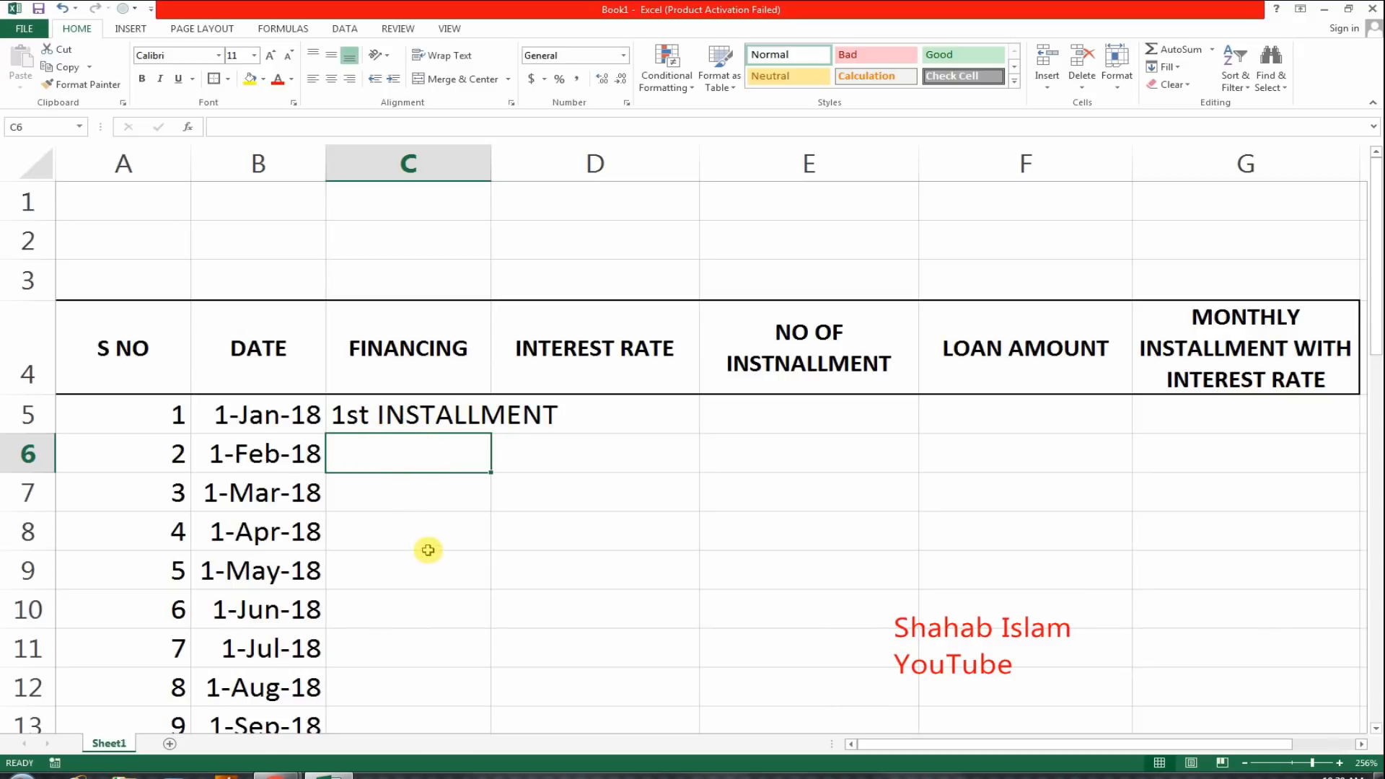
Step: Fill the installment labels from C5 down to C40 and fit the width of column C to them
{"action": "left_click", "coordinate": [483, 410]}
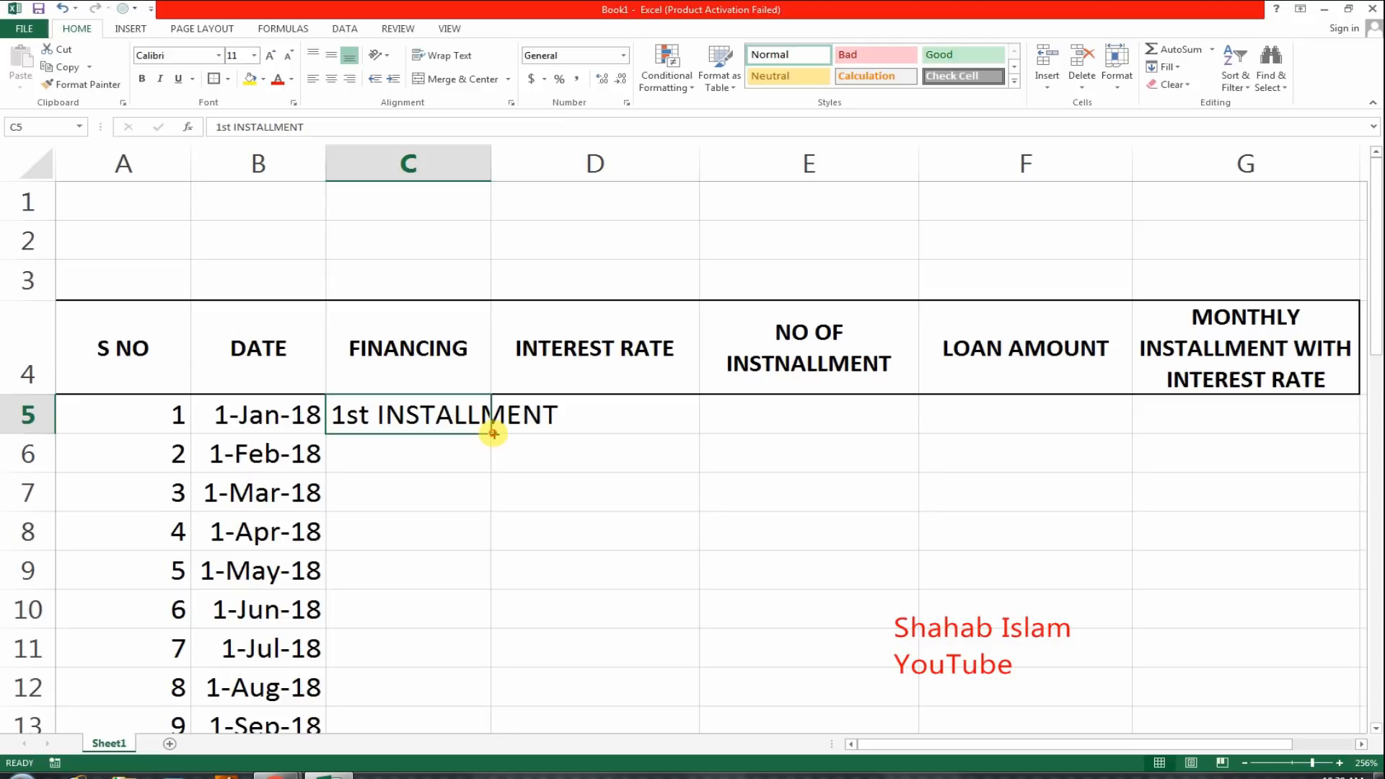
{"action": "double_click", "coordinate": [494, 433]}
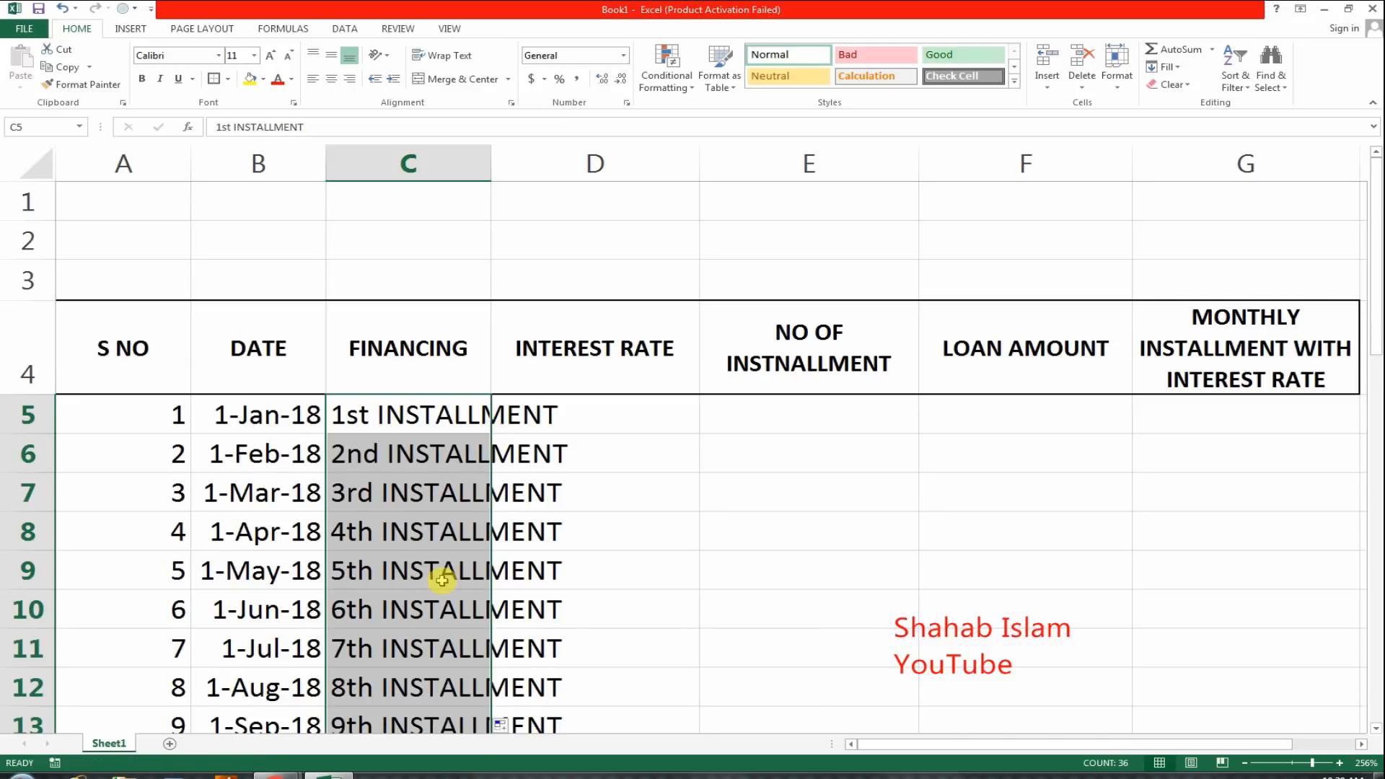
{"action": "scroll", "coordinate": [441, 581], "scroll_direction": "down", "scroll_amount": 9}
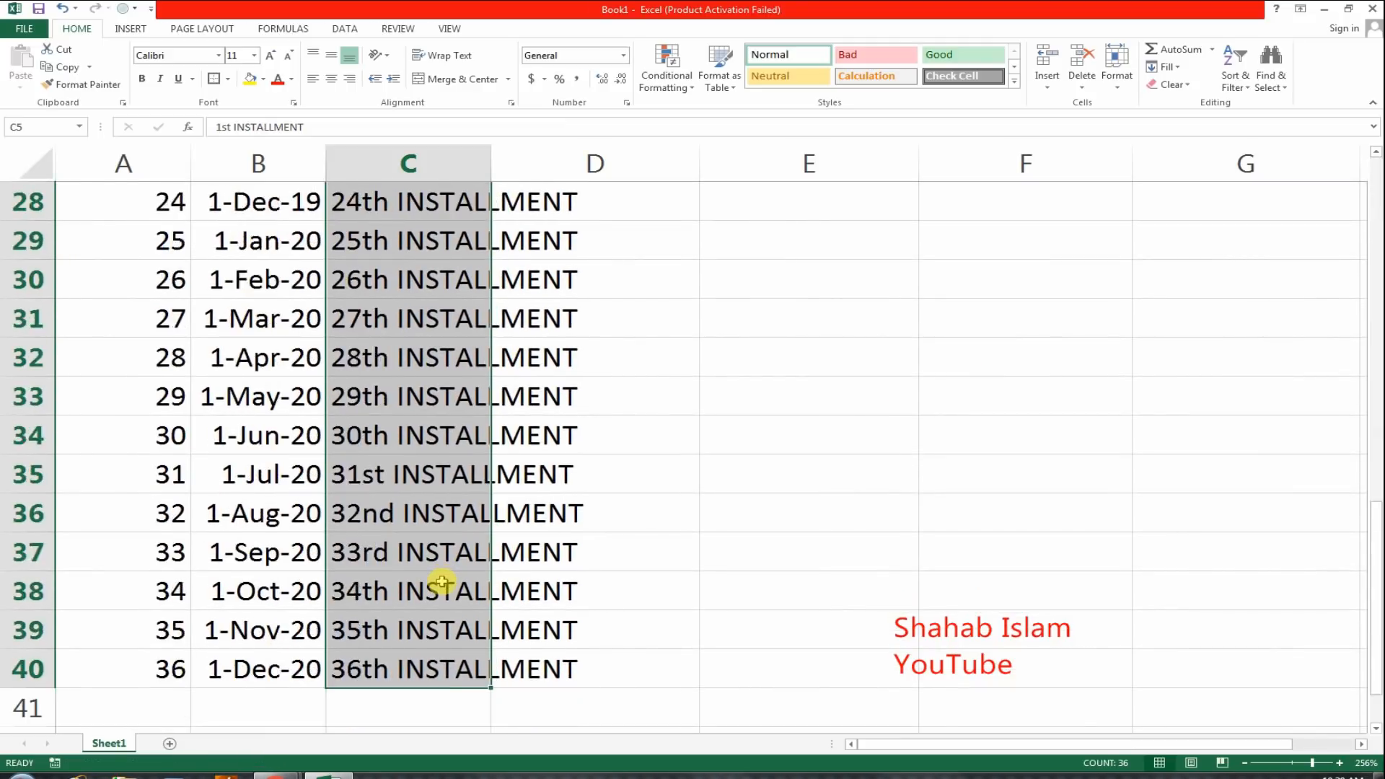
{"action": "scroll", "coordinate": [442, 580], "scroll_direction": "down", "scroll_amount": 1}
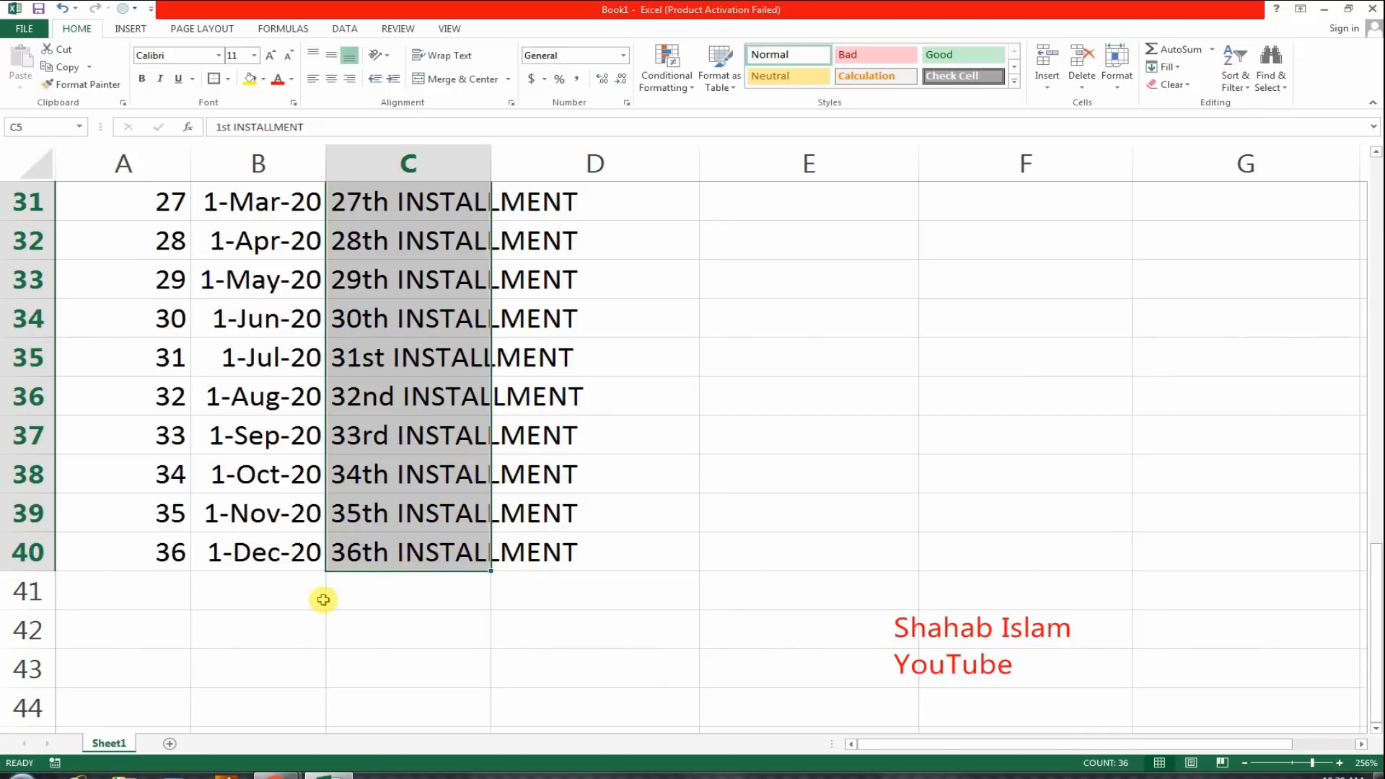
{"action": "scroll", "coordinate": [322, 597], "scroll_direction": "up", "scroll_amount": 9}
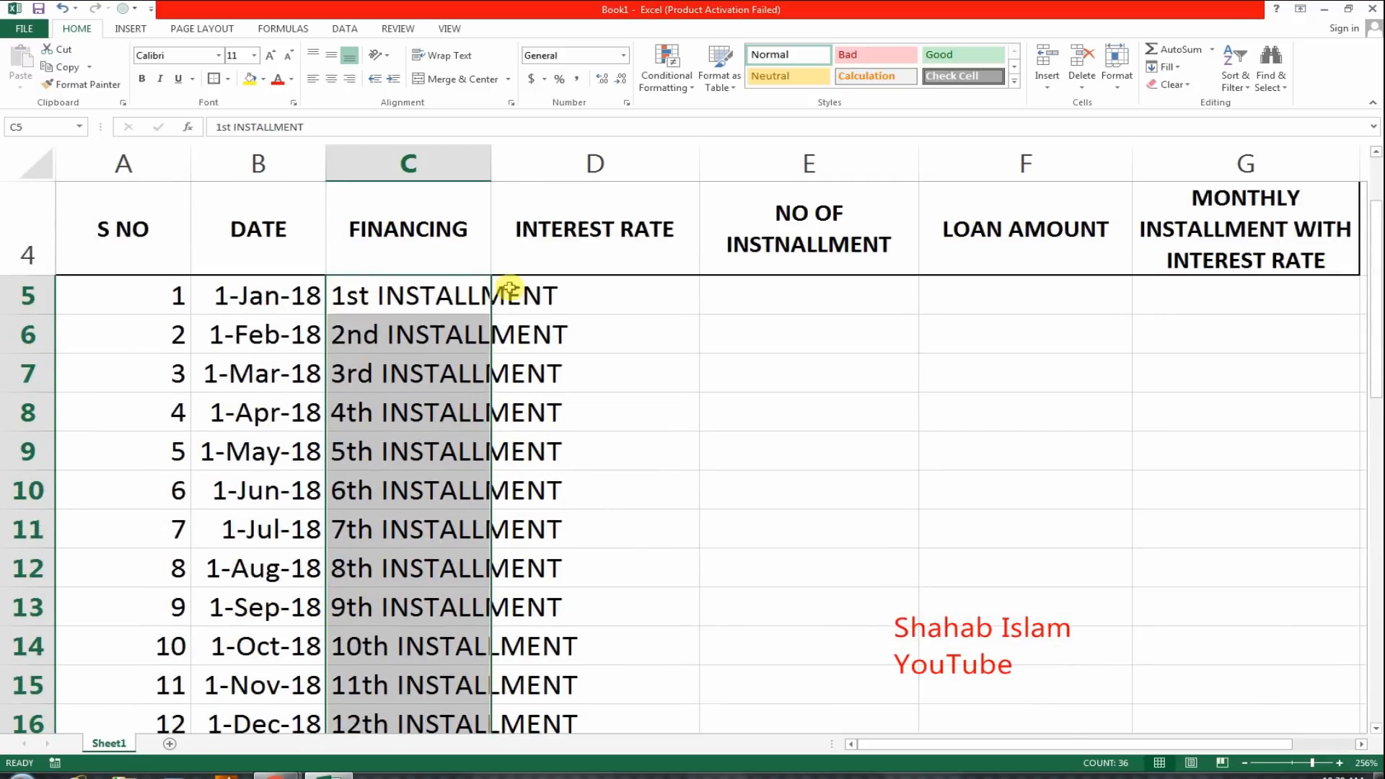
{"action": "double_click", "coordinate": [489, 162]}
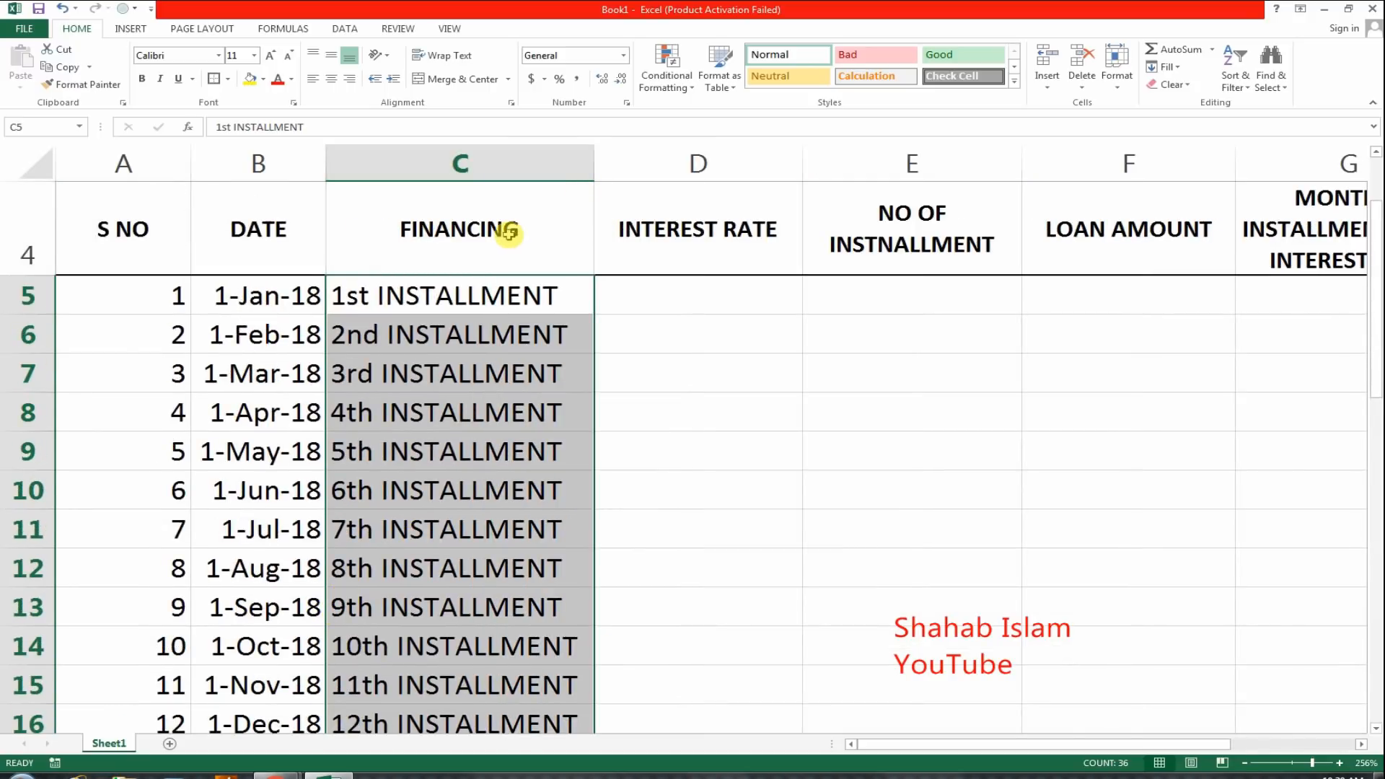
{"action": "scroll", "coordinate": [488, 490], "scroll_direction": "down", "scroll_amount": 12}
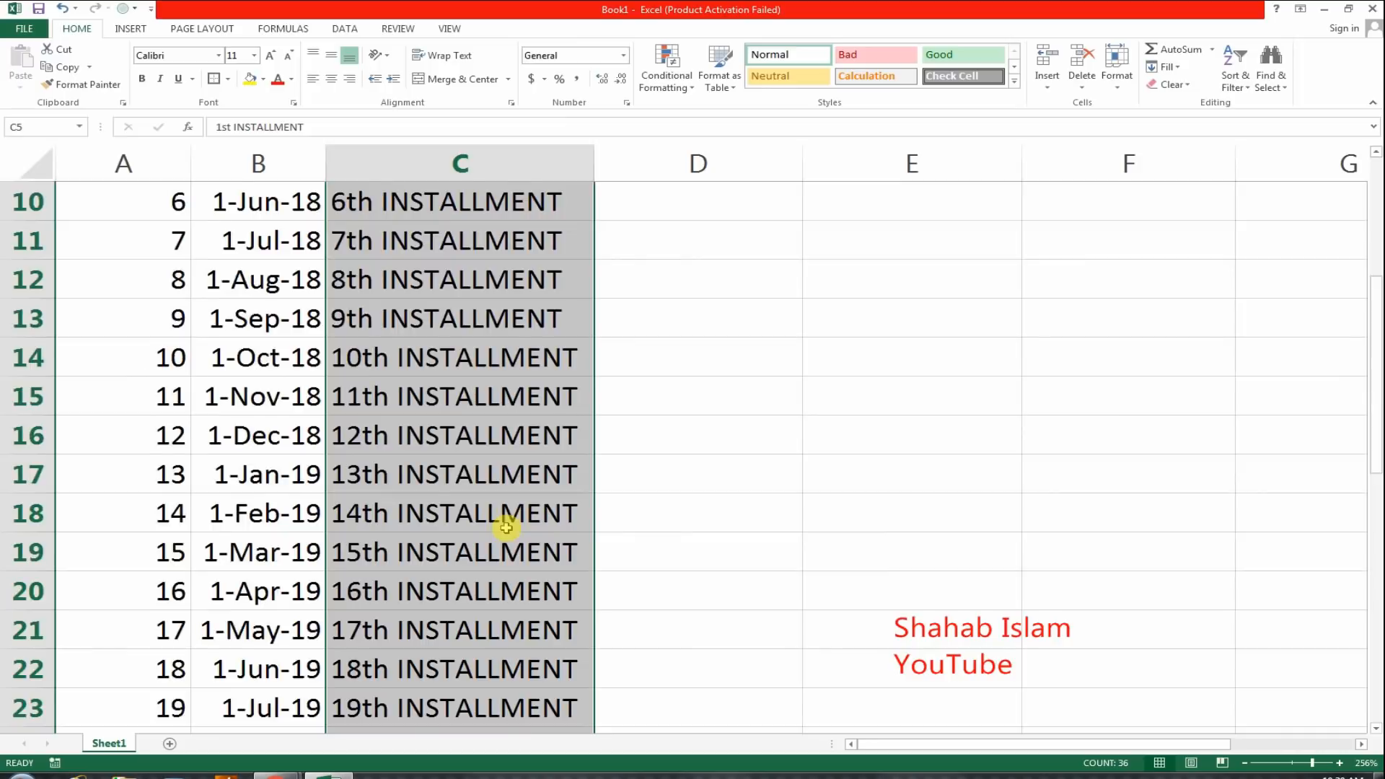
{"action": "scroll", "coordinate": [505, 526], "scroll_direction": "up", "scroll_amount": 6}
{"action": "scroll", "coordinate": [509, 528], "scroll_direction": "up", "scroll_amount": 7}
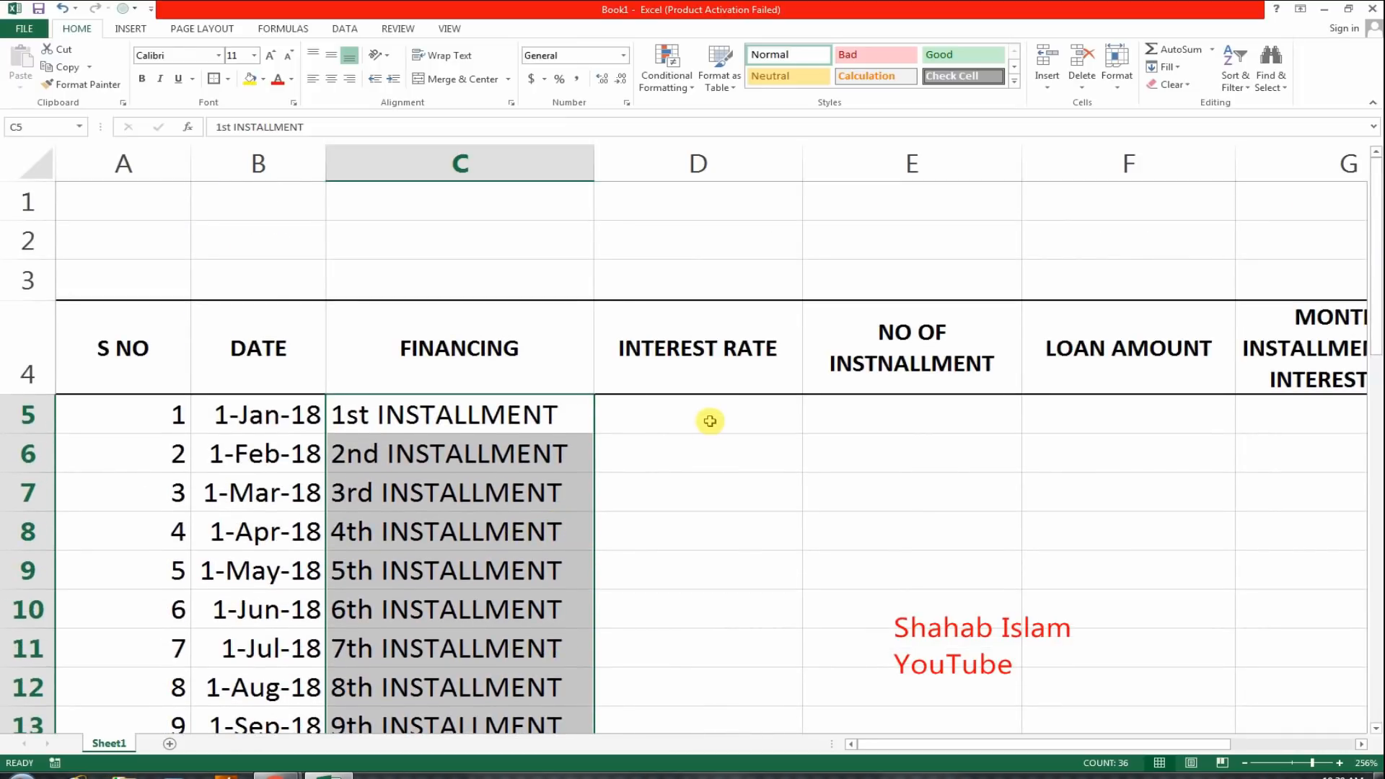
Step: Enter an interest rate of 10% in cell D5
{"action": "left_click", "coordinate": [650, 425]}
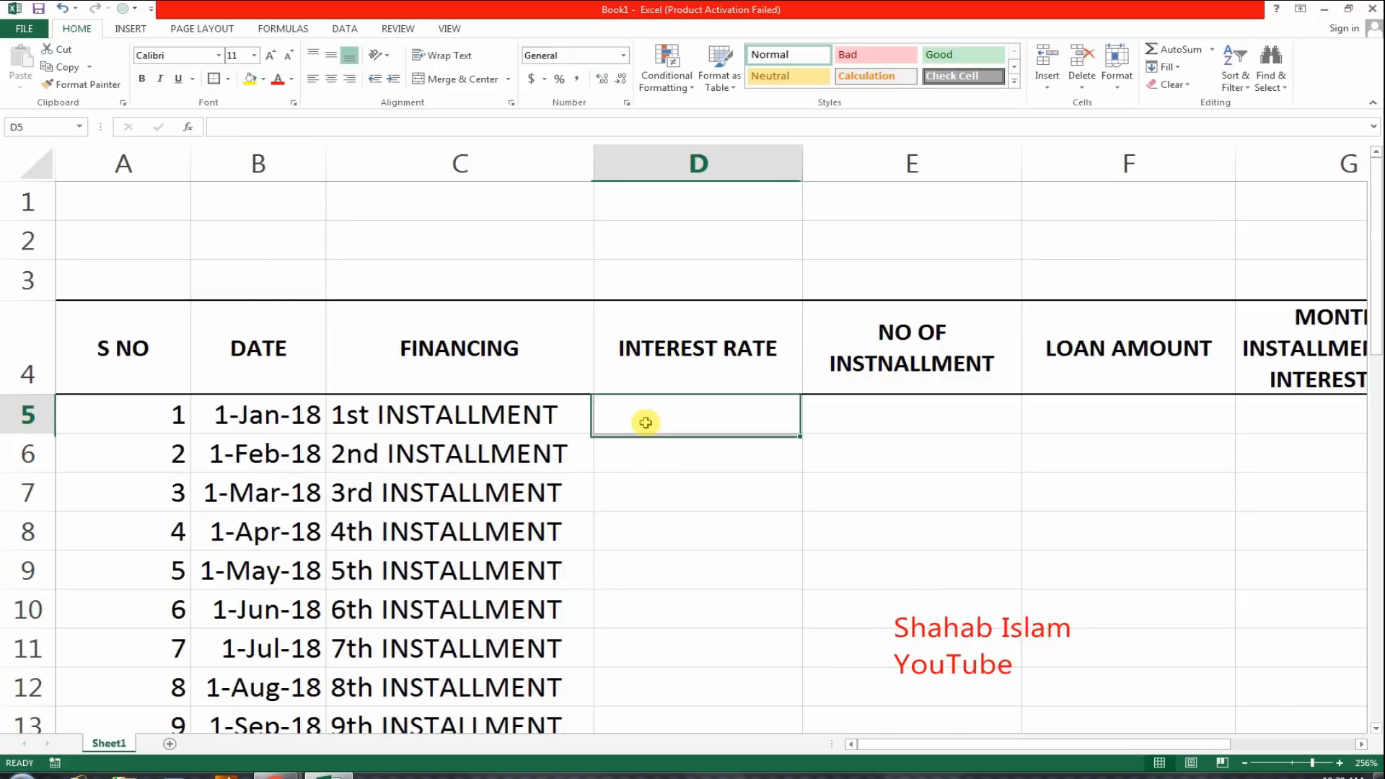
{"action": "type", "text": "10"}
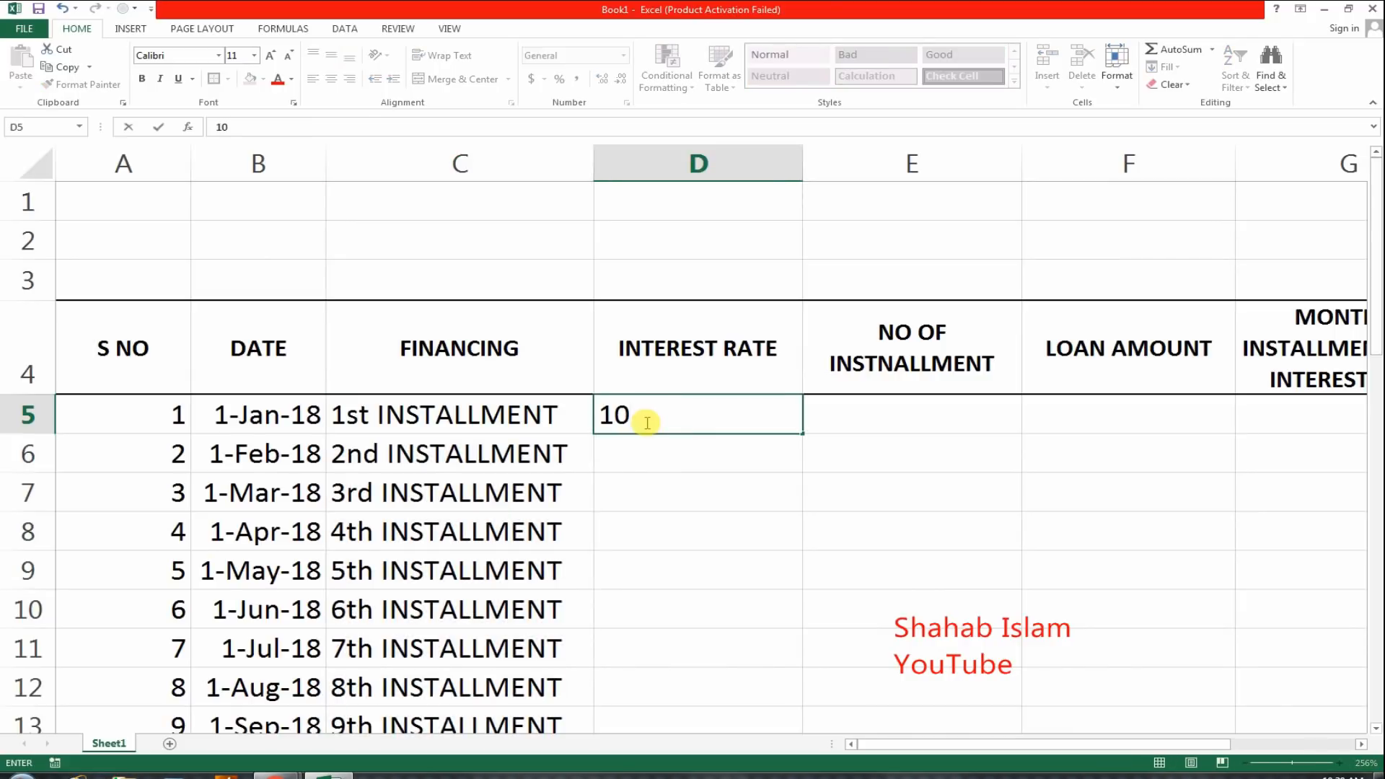
{"action": "type", "text": "%"}
{"action": "key", "text": "Return"}
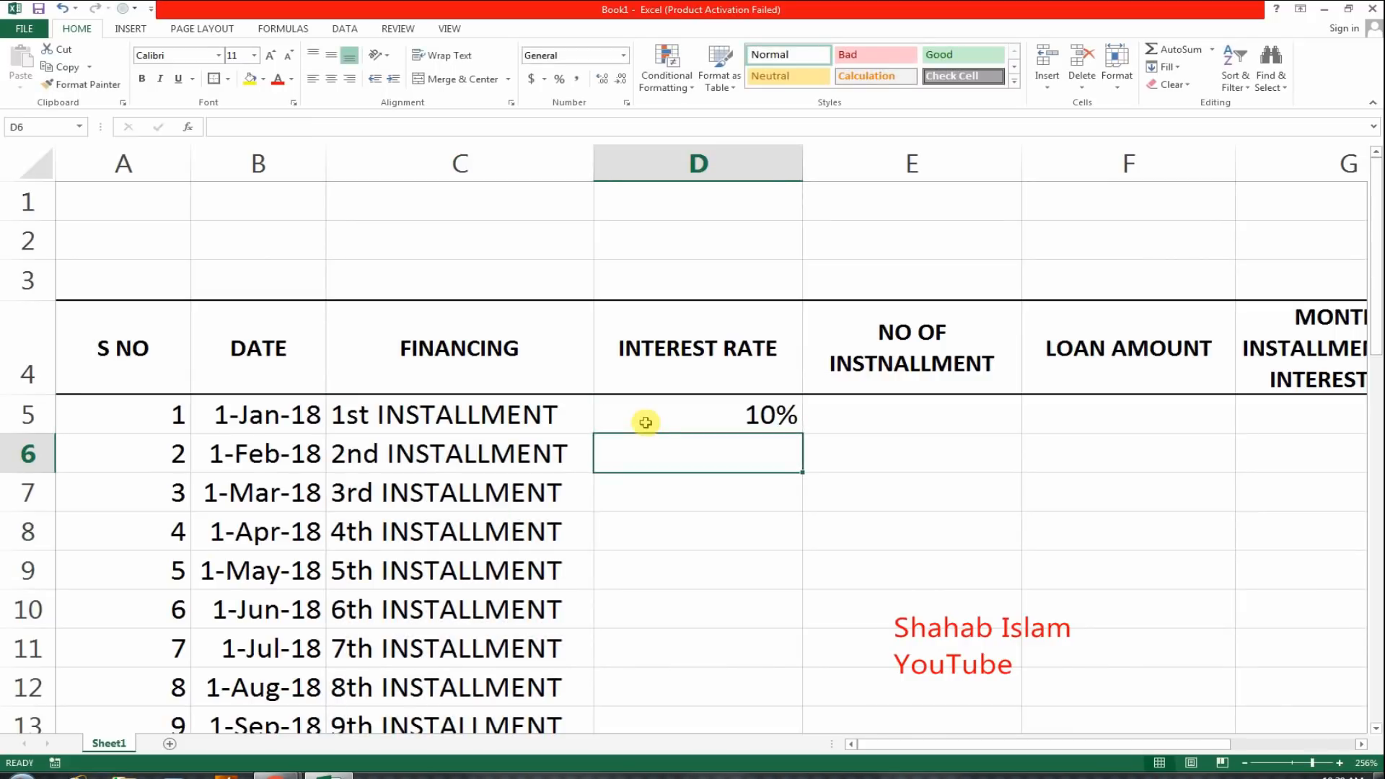
Step: Copy the 10% rate down to cell D40 and center the values in D5:D40 horizontally
{"action": "left_click", "coordinate": [767, 415]}
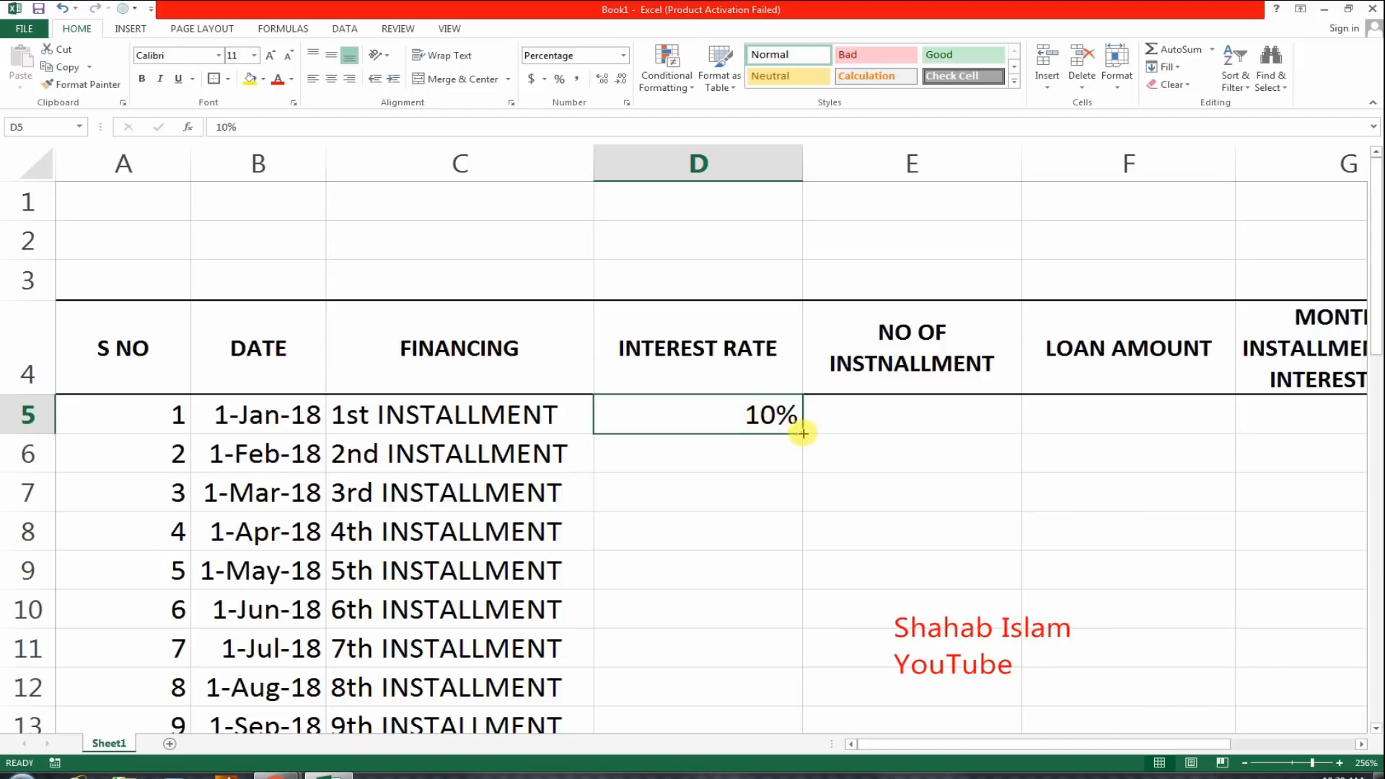
{"action": "left_click_drag", "start_coordinate": [800, 431], "coordinate": [803, 434]}
{"action": "scroll", "coordinate": [801, 433], "scroll_direction": "down", "scroll_amount": 11}
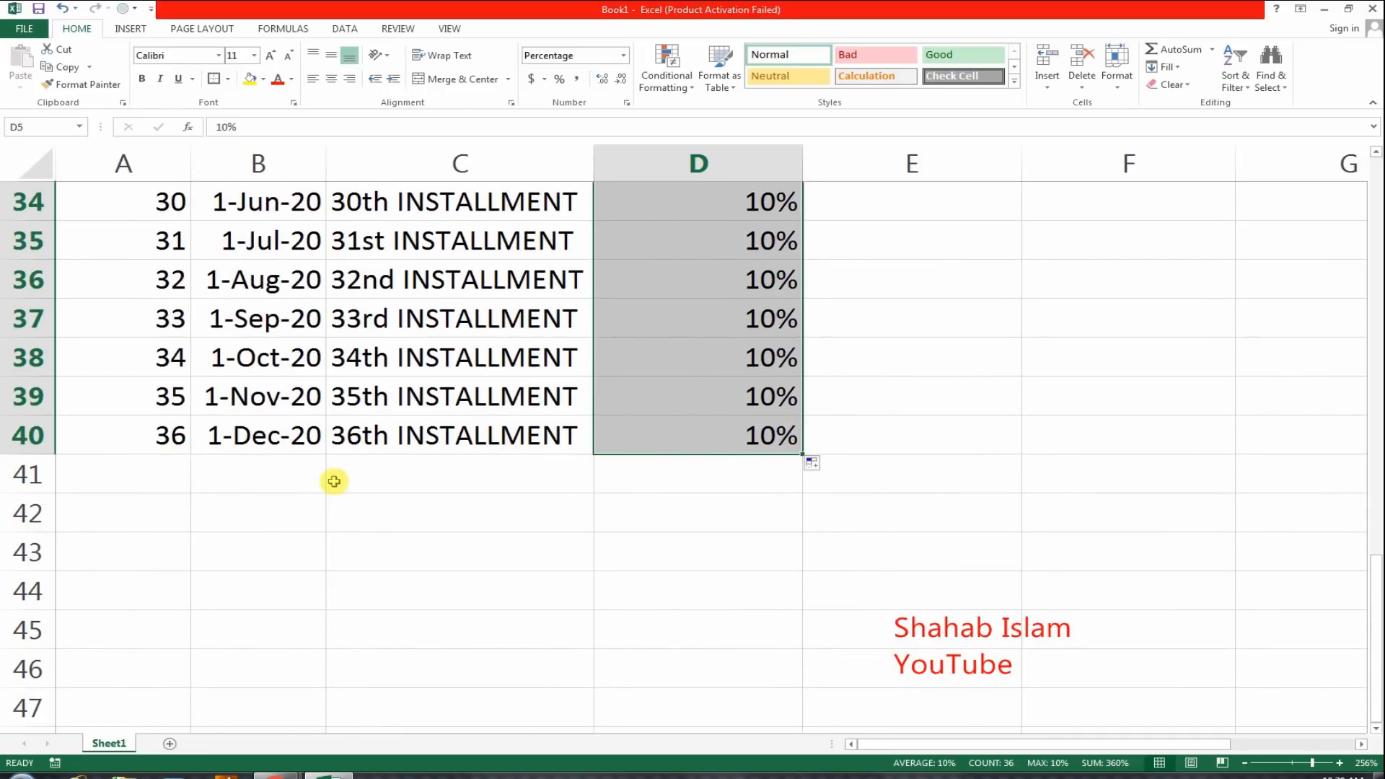
{"action": "scroll", "coordinate": [717, 443], "scroll_direction": "up", "scroll_amount": 8}
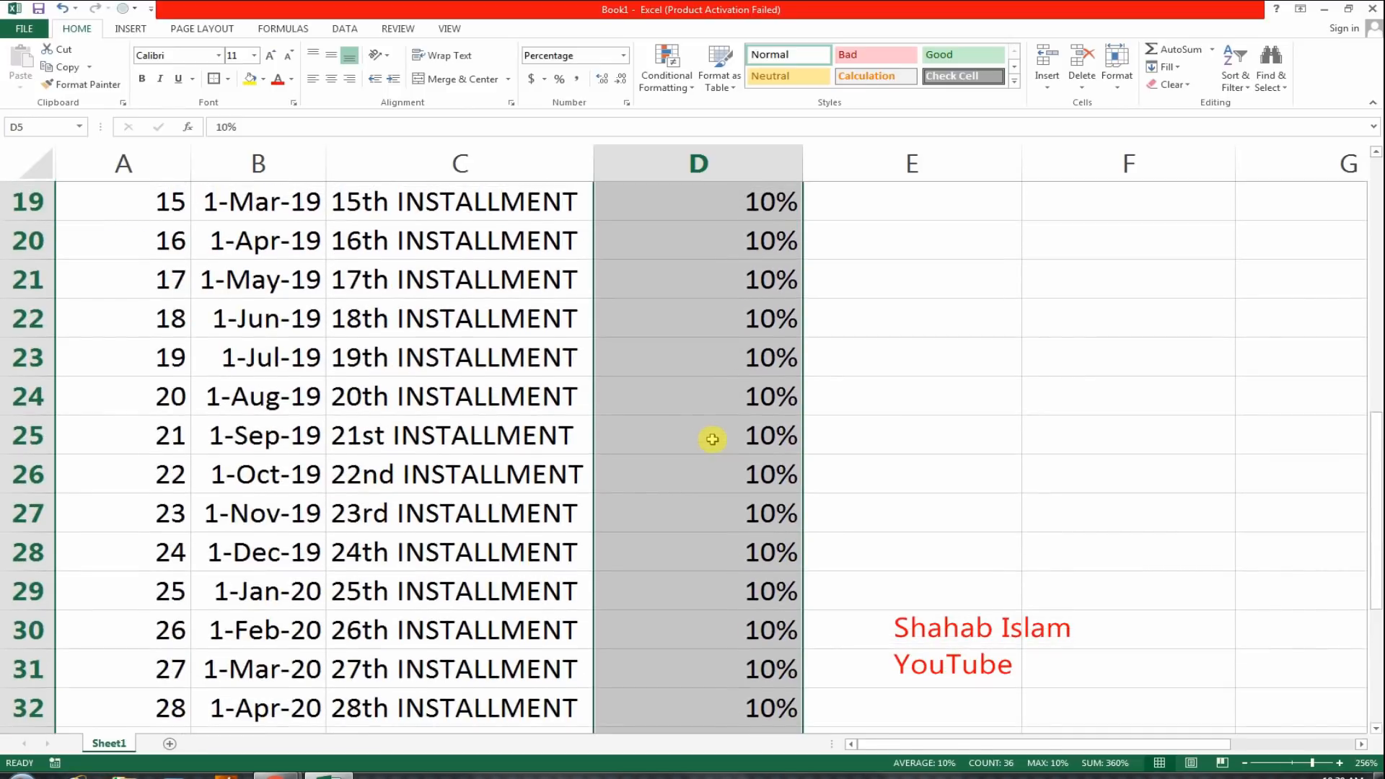
{"action": "scroll", "coordinate": [713, 439], "scroll_direction": "up", "scroll_amount": 3}
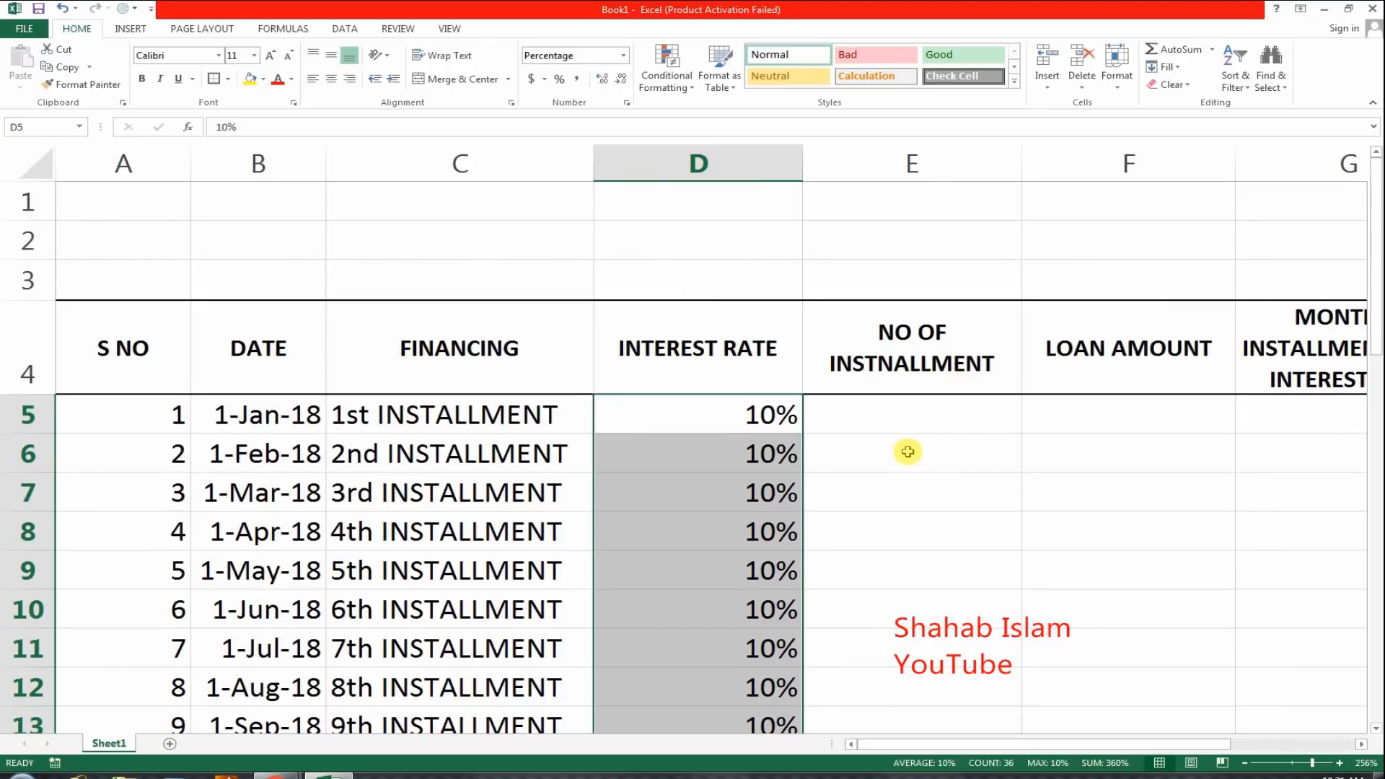
{"action": "left_click", "coordinate": [331, 80]}
Step: Enter 36 in cell E5 and the countdown formula =E5-1 in cell E6
{"action": "left_click", "coordinate": [860, 416]}
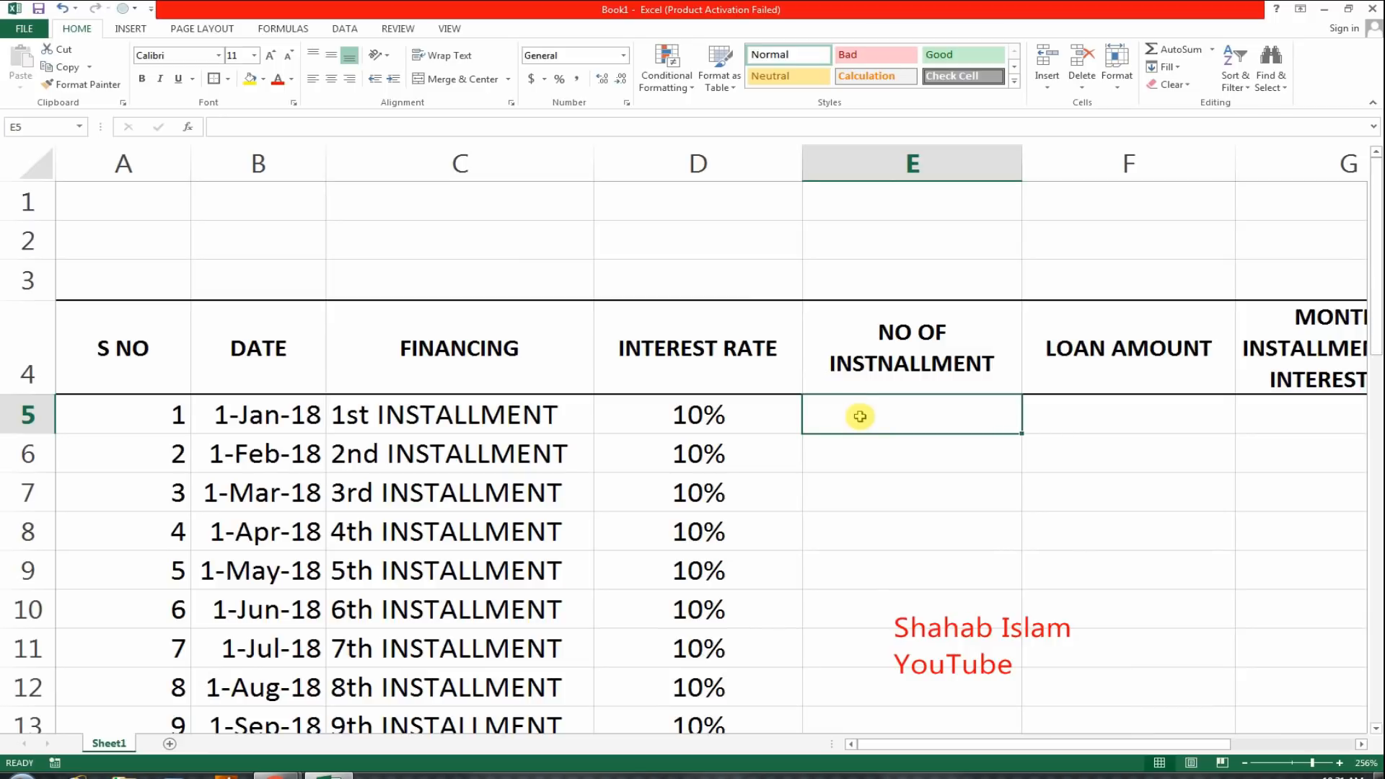
{"action": "type", "text": "36"}
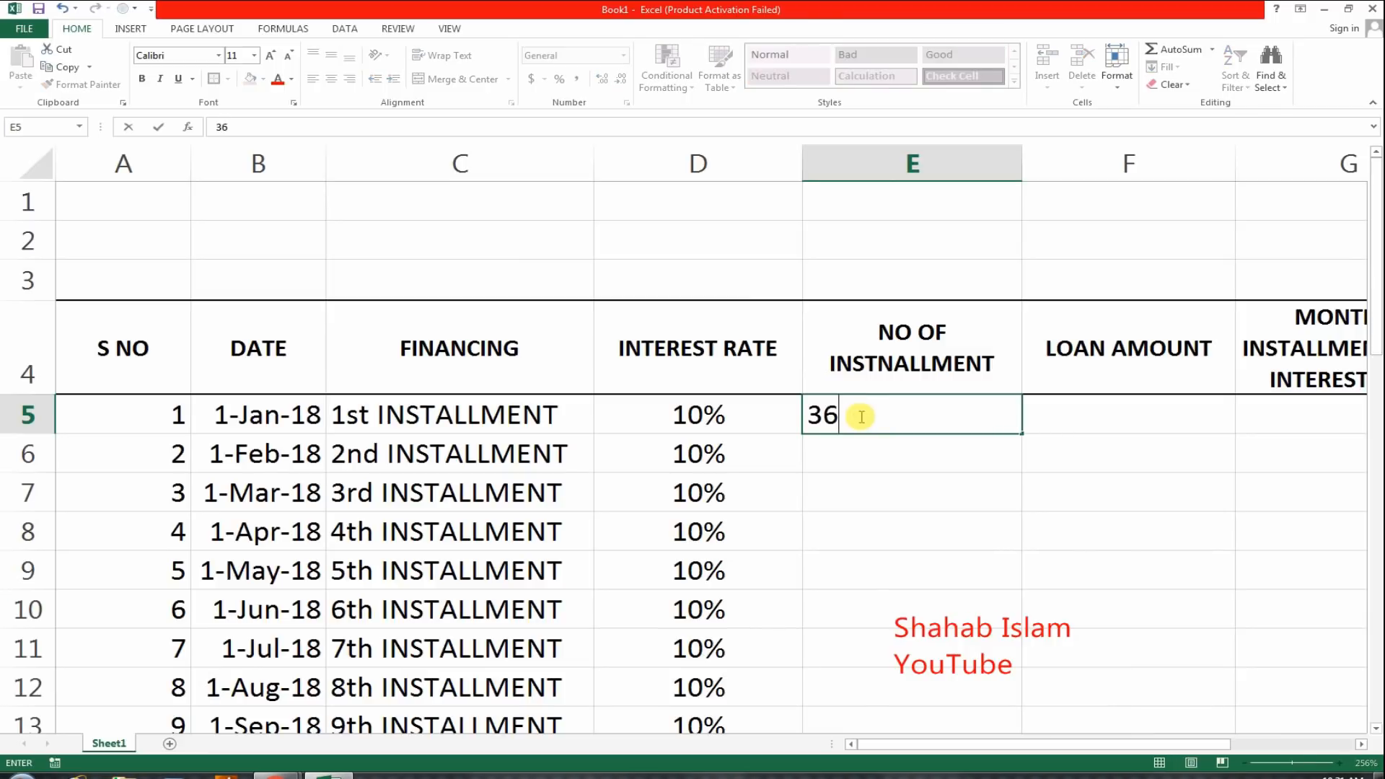
{"action": "key", "text": "Return"}
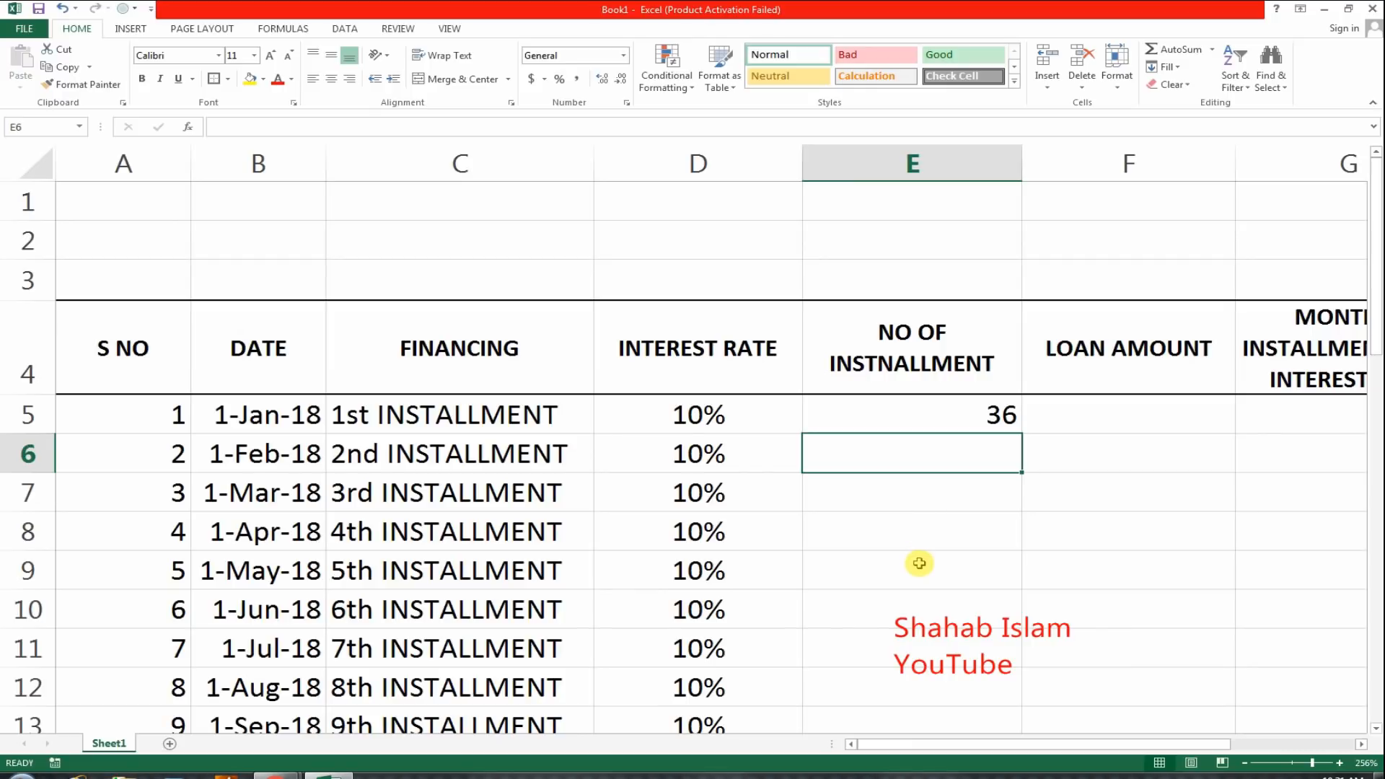
{"action": "type", "text": "="}
{"action": "key", "text": "Up"}
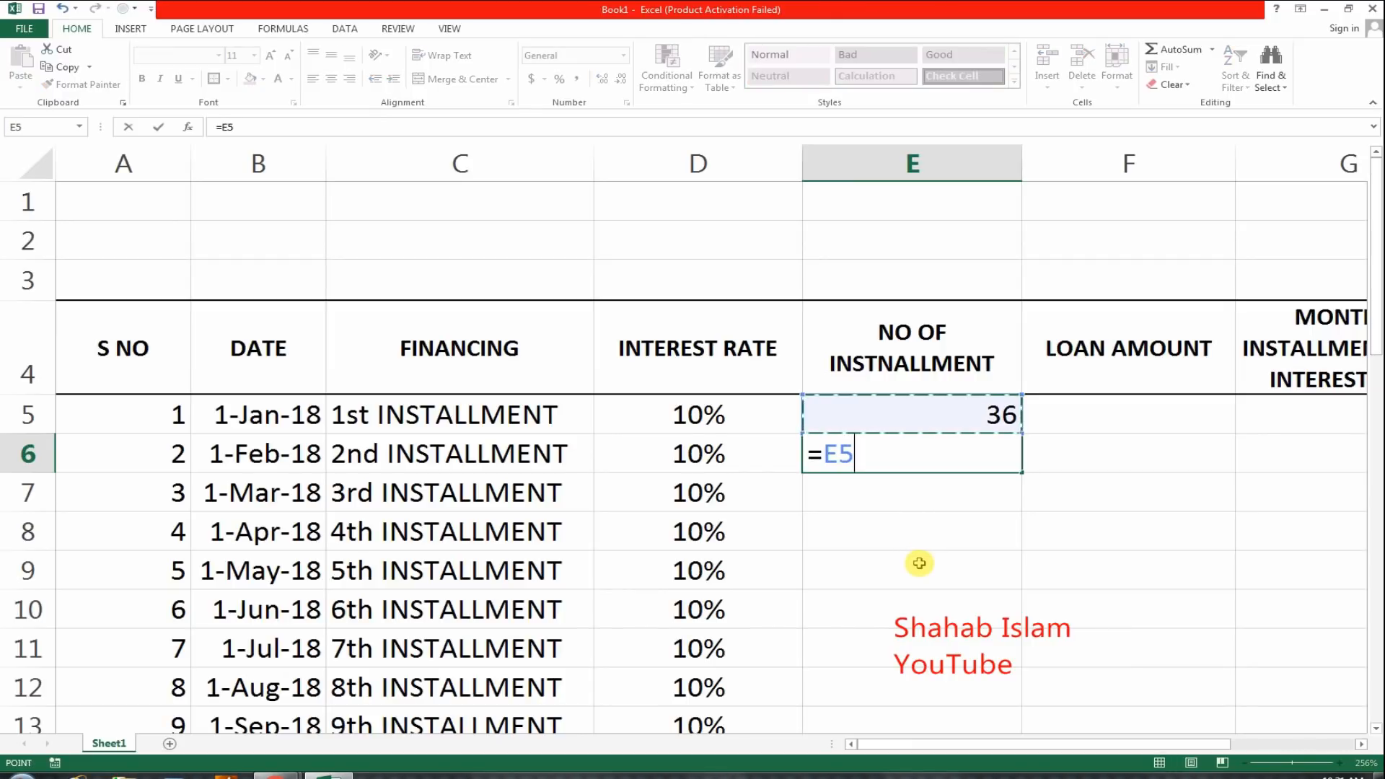
{"action": "type", "text": "-1"}
{"action": "key", "text": "Return"}
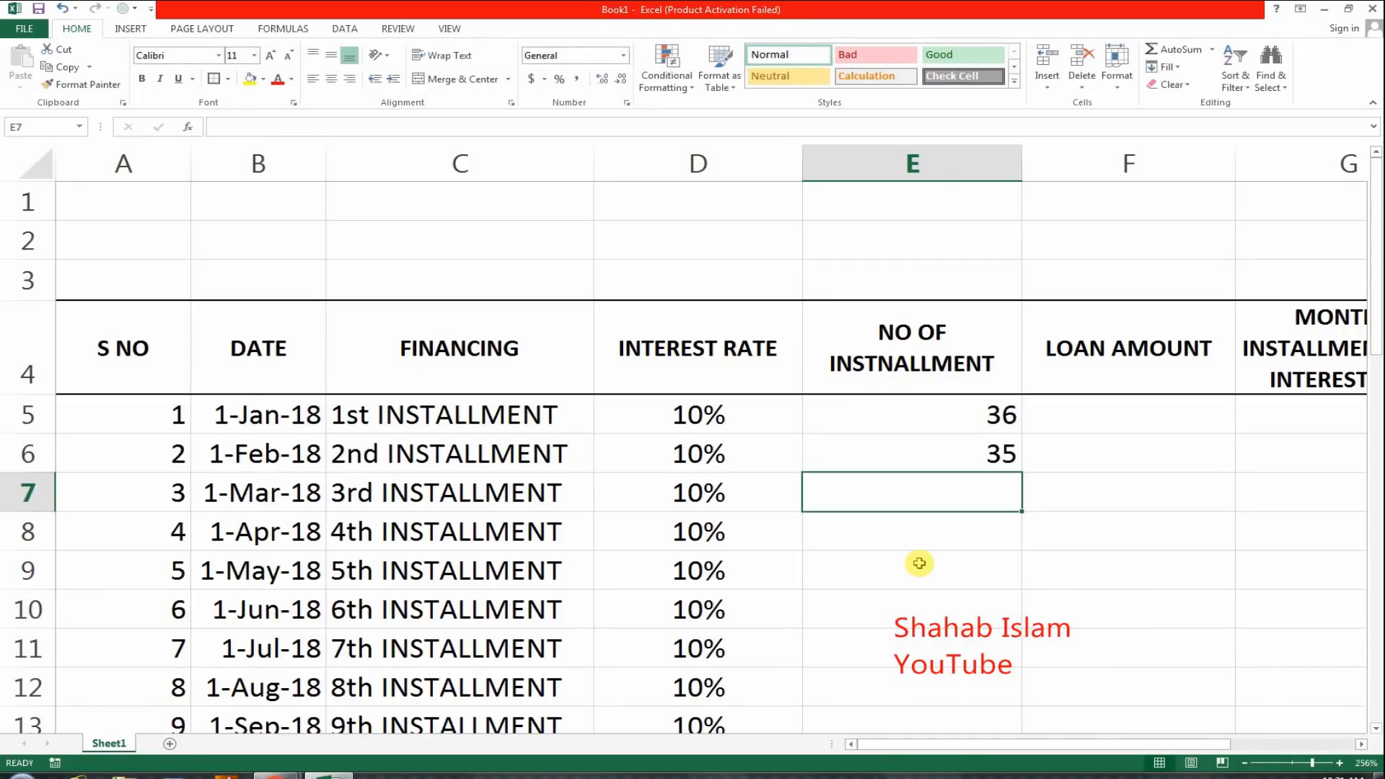
Step: Fill the countdown formula from E6 down to E40
{"action": "left_click", "coordinate": [999, 458]}
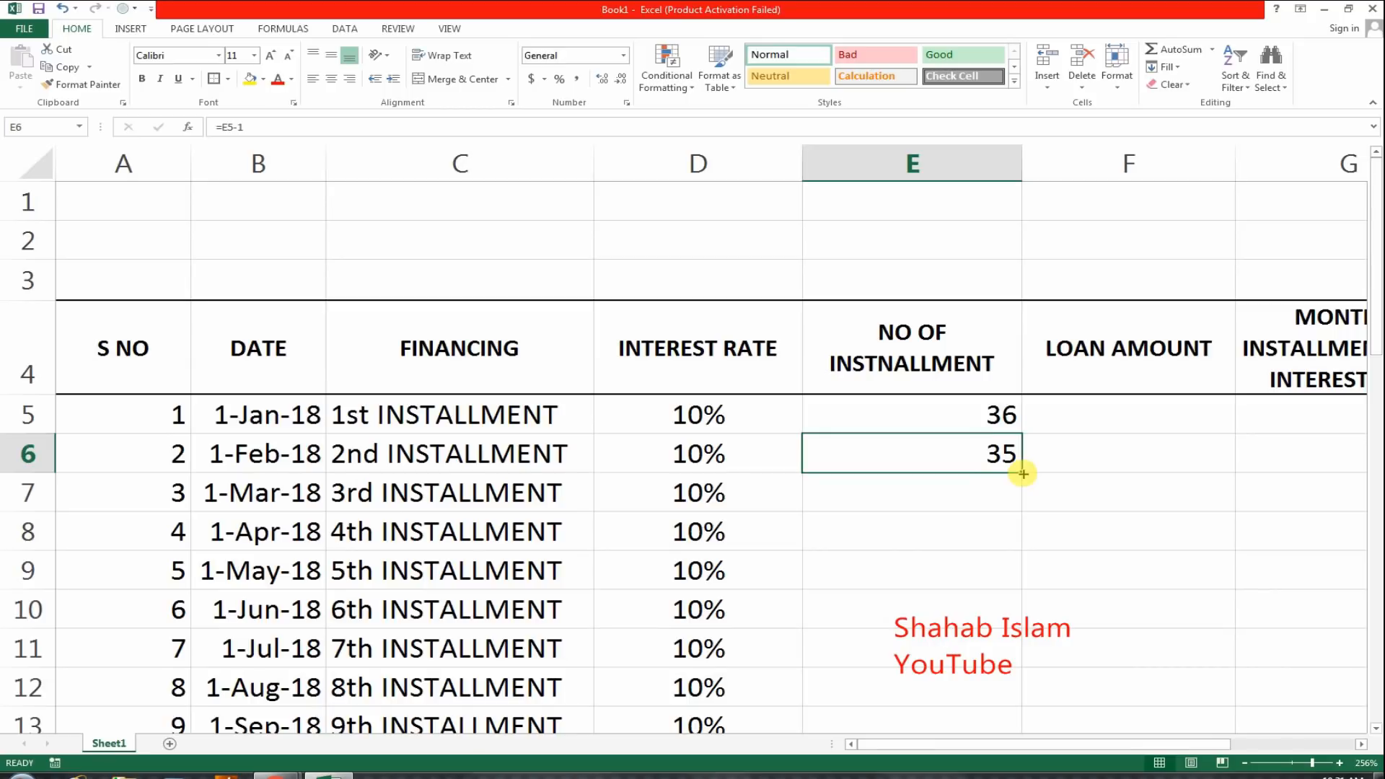
{"action": "mouse_move", "coordinate": [1023, 474]}
{"action": "left_mouse_down"}
{"action": "mouse_move", "coordinate": [1021, 635]}
{"action": "mouse_move", "coordinate": [996, 656]}
{"action": "mouse_move", "coordinate": [995, 743]}
{"action": "mouse_move", "coordinate": [977, 711]}
{"action": "mouse_move", "coordinate": [964, 536]}
{"action": "left_mouse_up"}
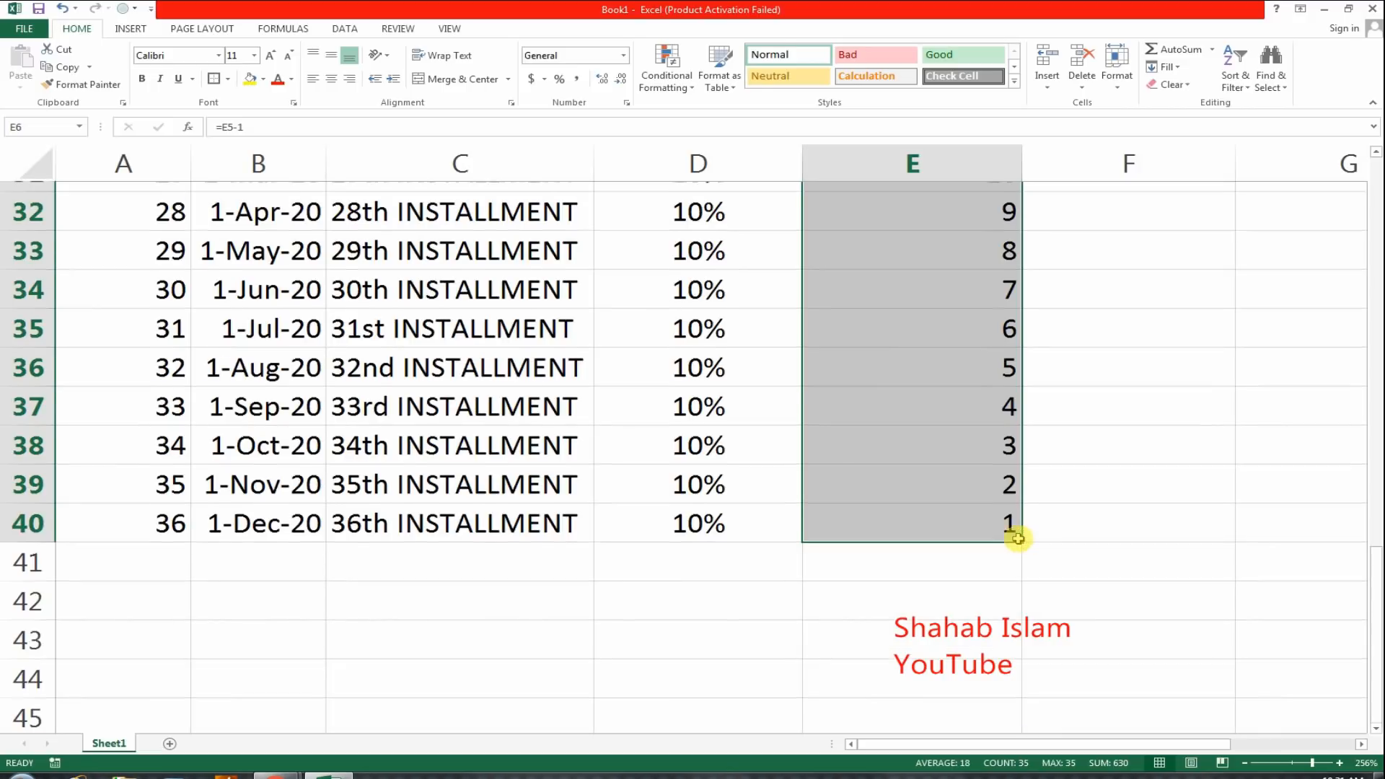
{"action": "scroll", "coordinate": [1019, 537], "scroll_direction": "up", "scroll_amount": 10}
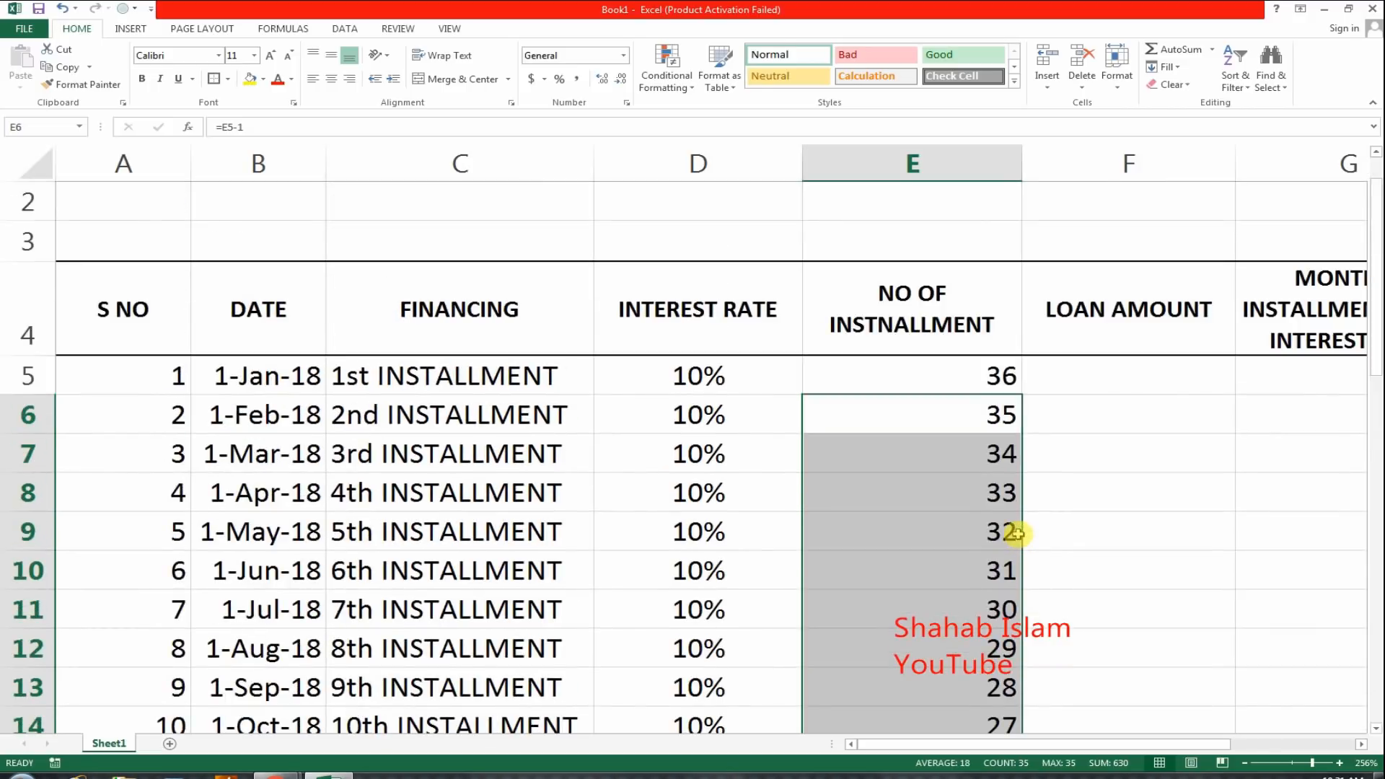
Step: Center the installment numbers in E5:E40 horizontally
{"action": "left_click", "coordinate": [331, 79]}
{"action": "left_click", "coordinate": [1054, 388]}
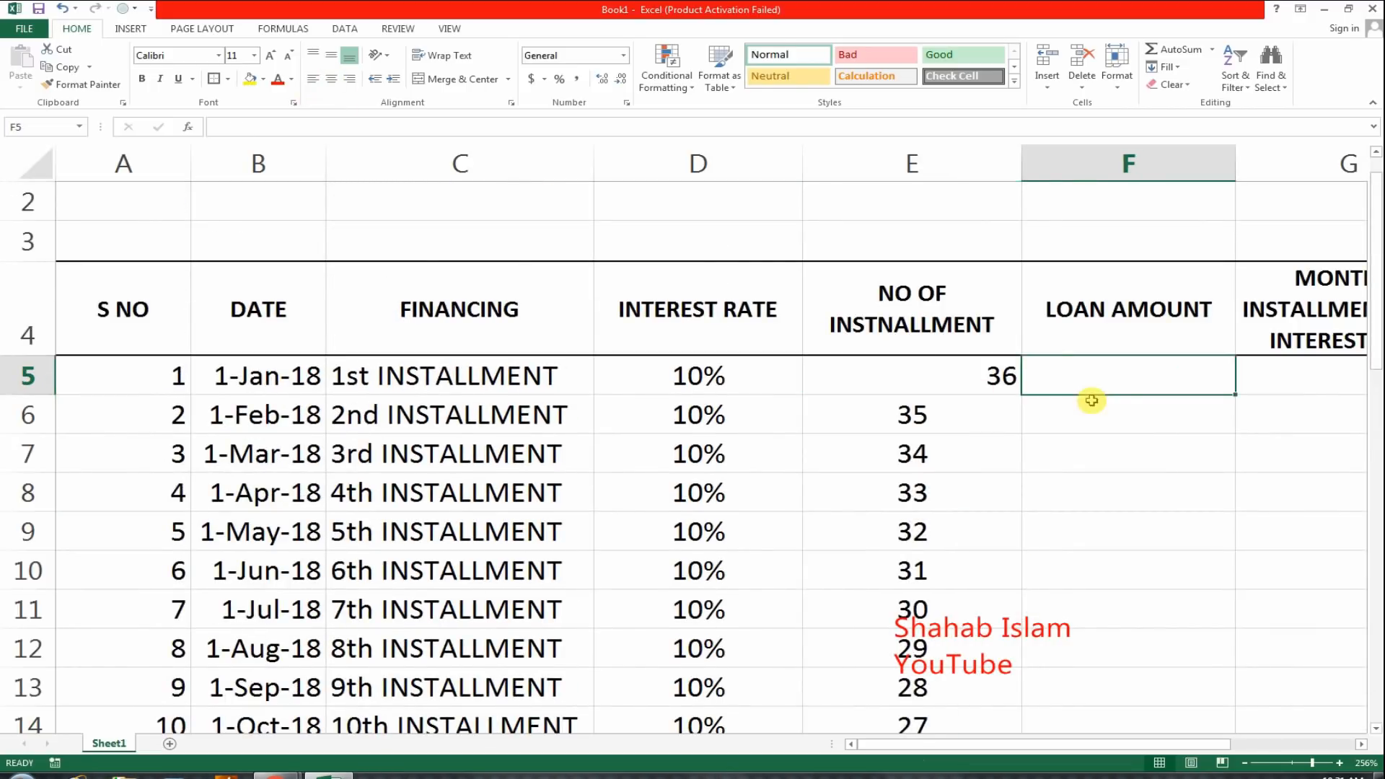
{"action": "left_click", "coordinate": [940, 371]}
{"action": "key", "text": "ctrl+shift+Down"}
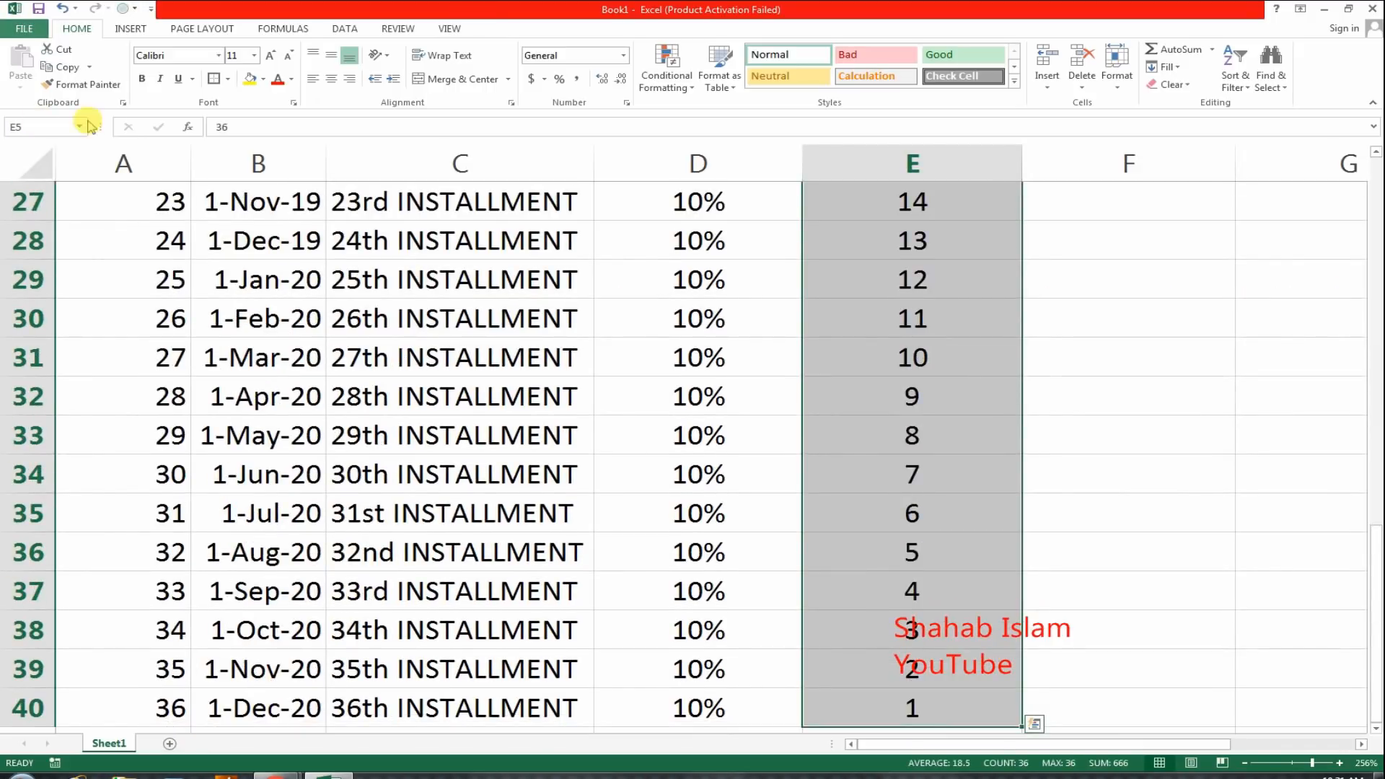
{"action": "left_click", "coordinate": [331, 78]}
{"action": "scroll", "coordinate": [685, 365], "scroll_direction": "up", "scroll_amount": 9}
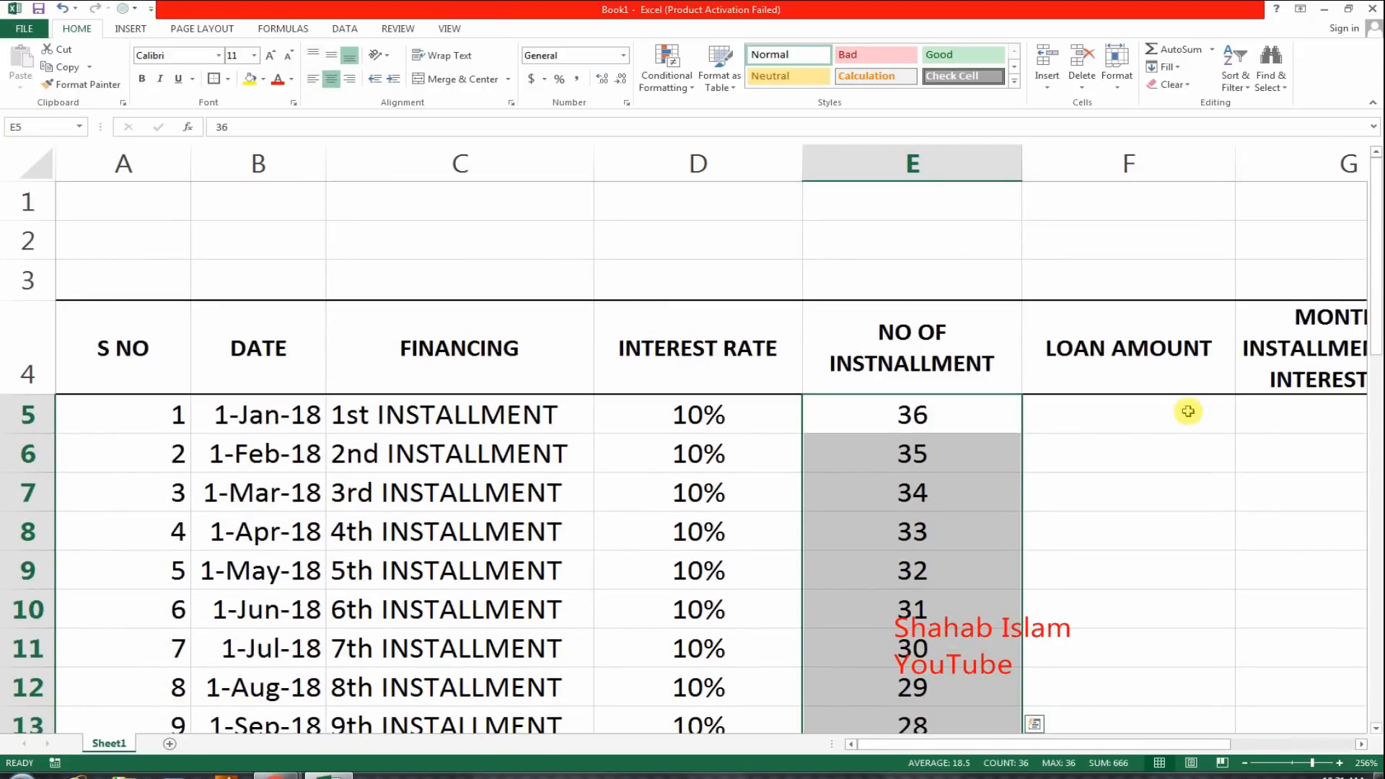
Step: Enter the loan amount 700000 in cell F5 and select that cell again
{"action": "left_click", "coordinate": [1184, 414]}
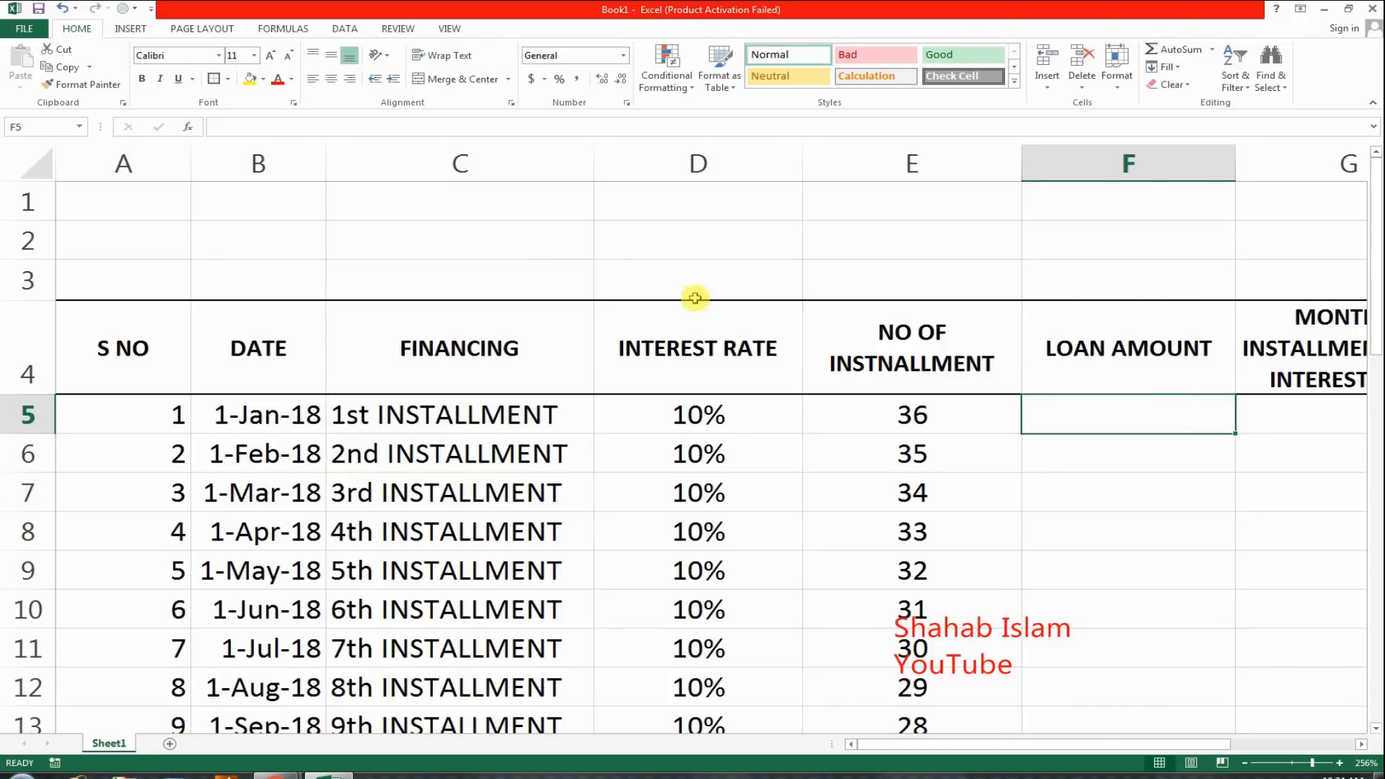
{"action": "type", "text": "70000"}
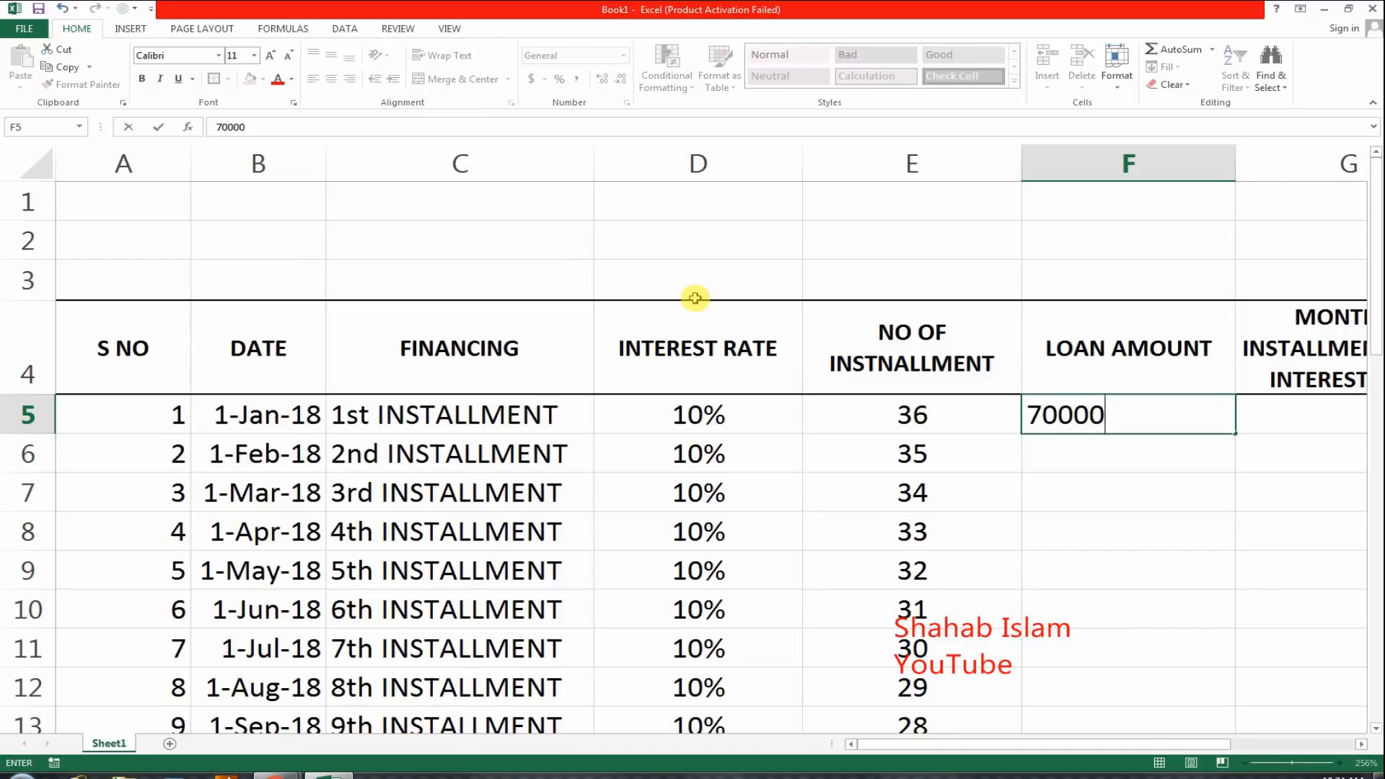
{"action": "type", "text": "0"}
{"action": "key", "text": "Return"}
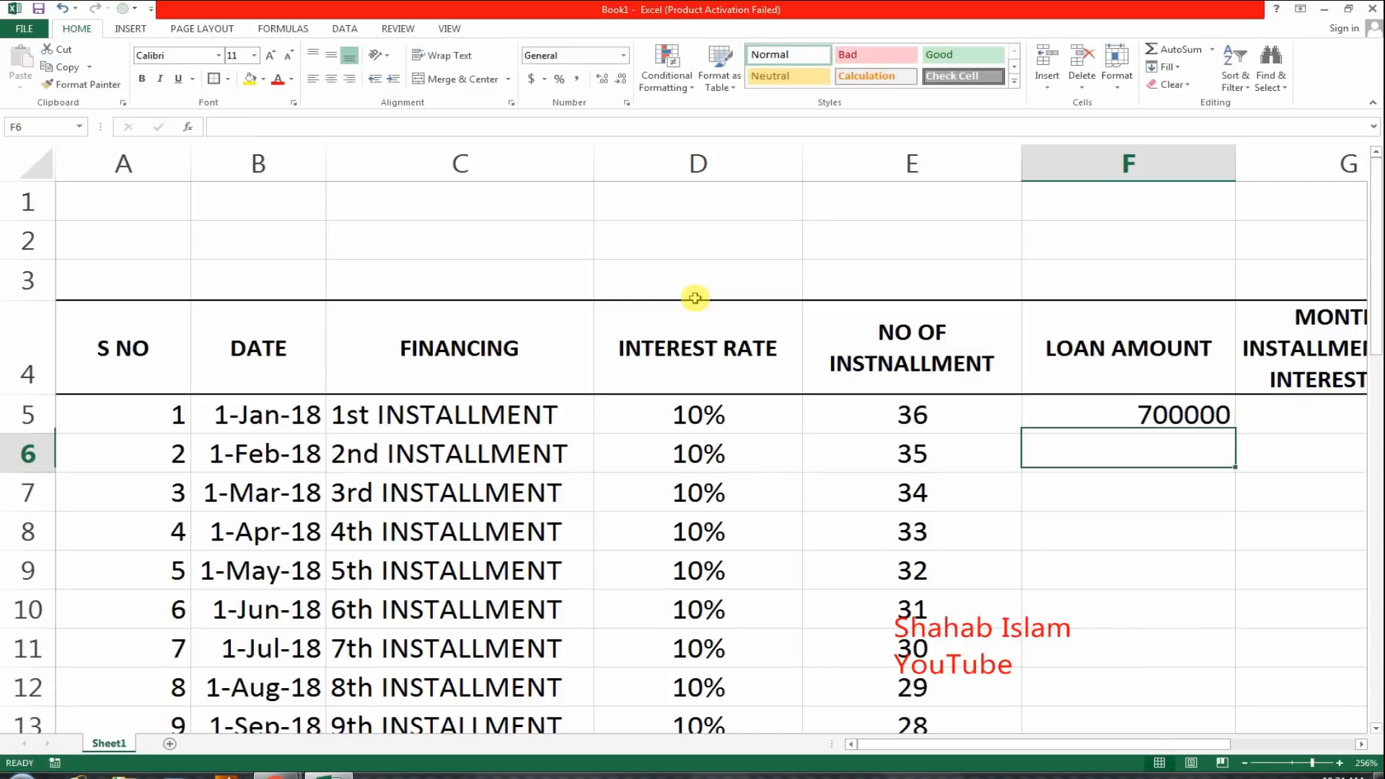
{"action": "left_click", "coordinate": [1110, 410]}
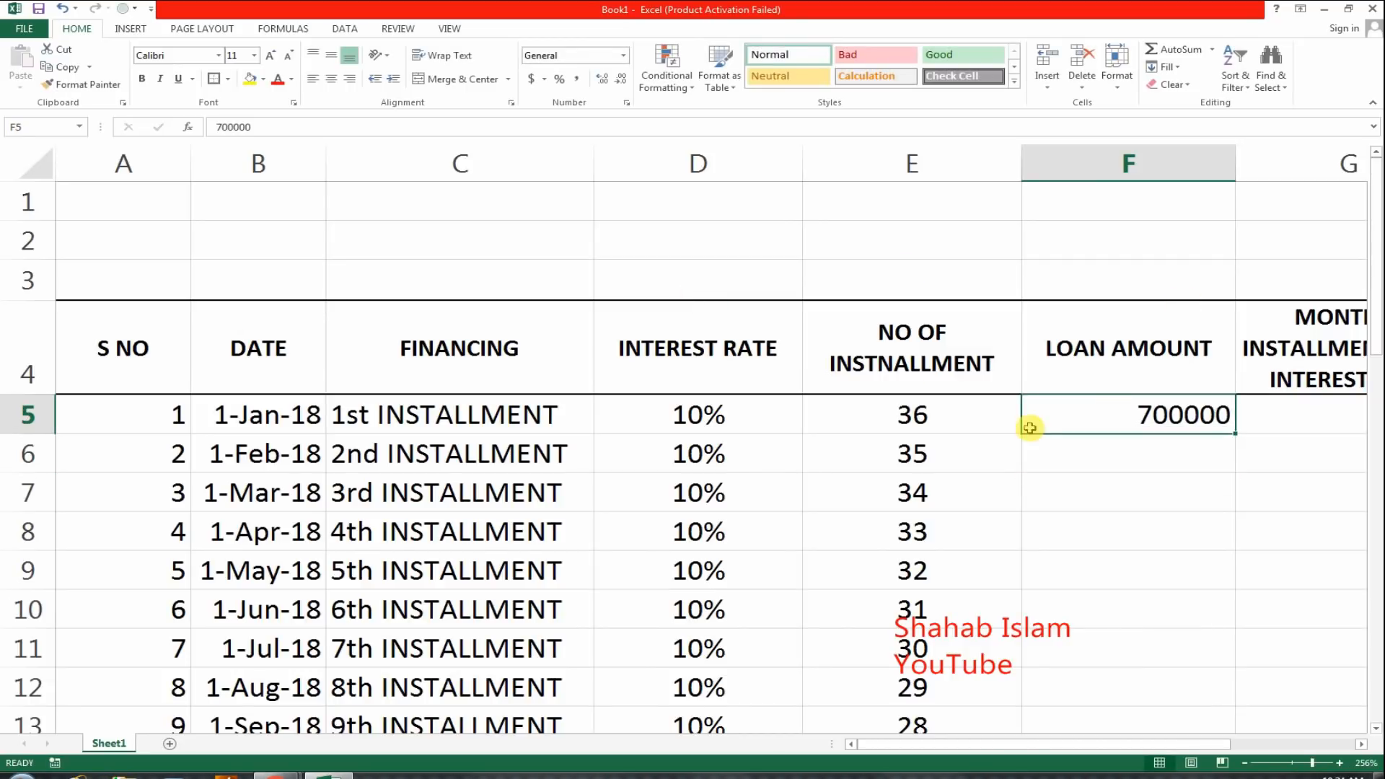
Step: Apply the comma number style to the loan amount in cell F5
{"action": "left_click", "coordinate": [577, 85]}
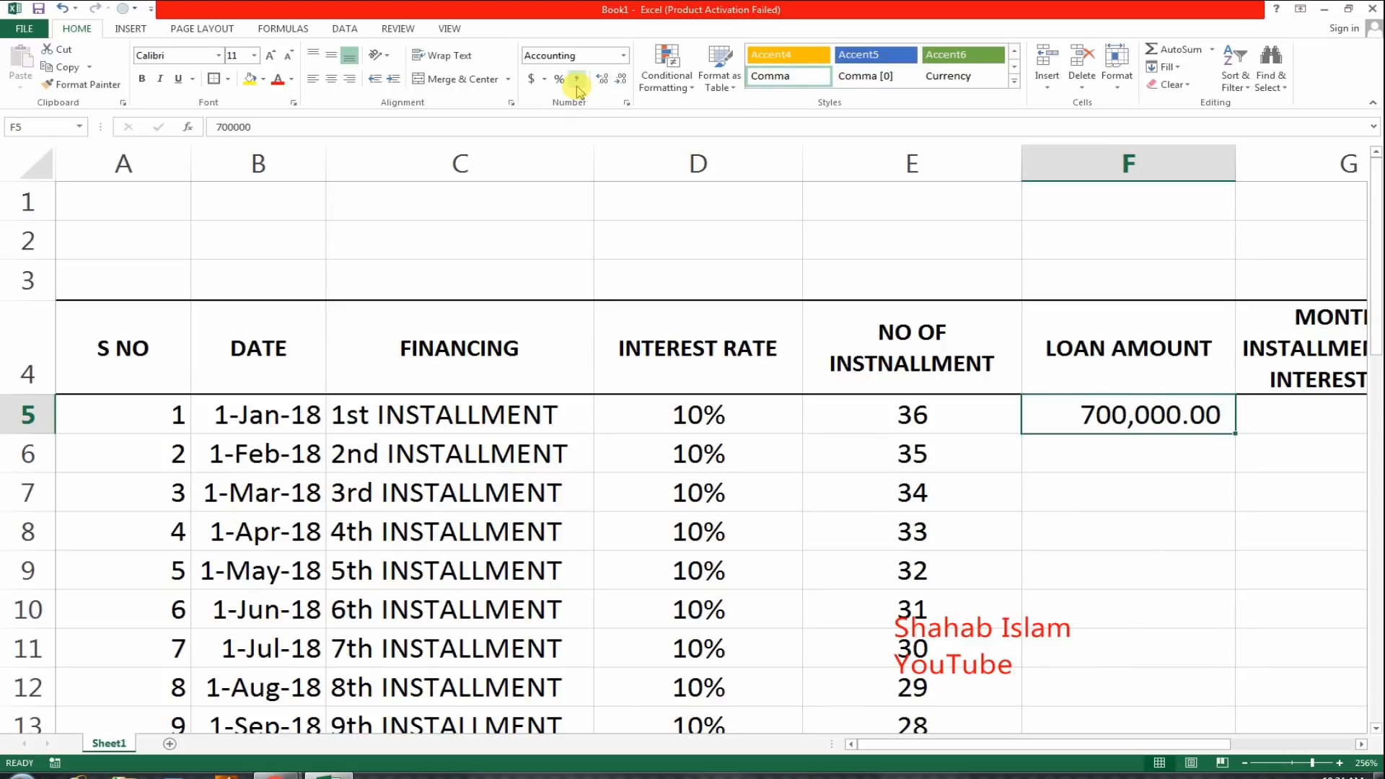
Step: Enter the monthly installment formula =PMT(D5/12,E5,F5) in cell G5
{"action": "left_click_drag", "start_coordinate": [1280, 427], "coordinate": [1065, 414]}
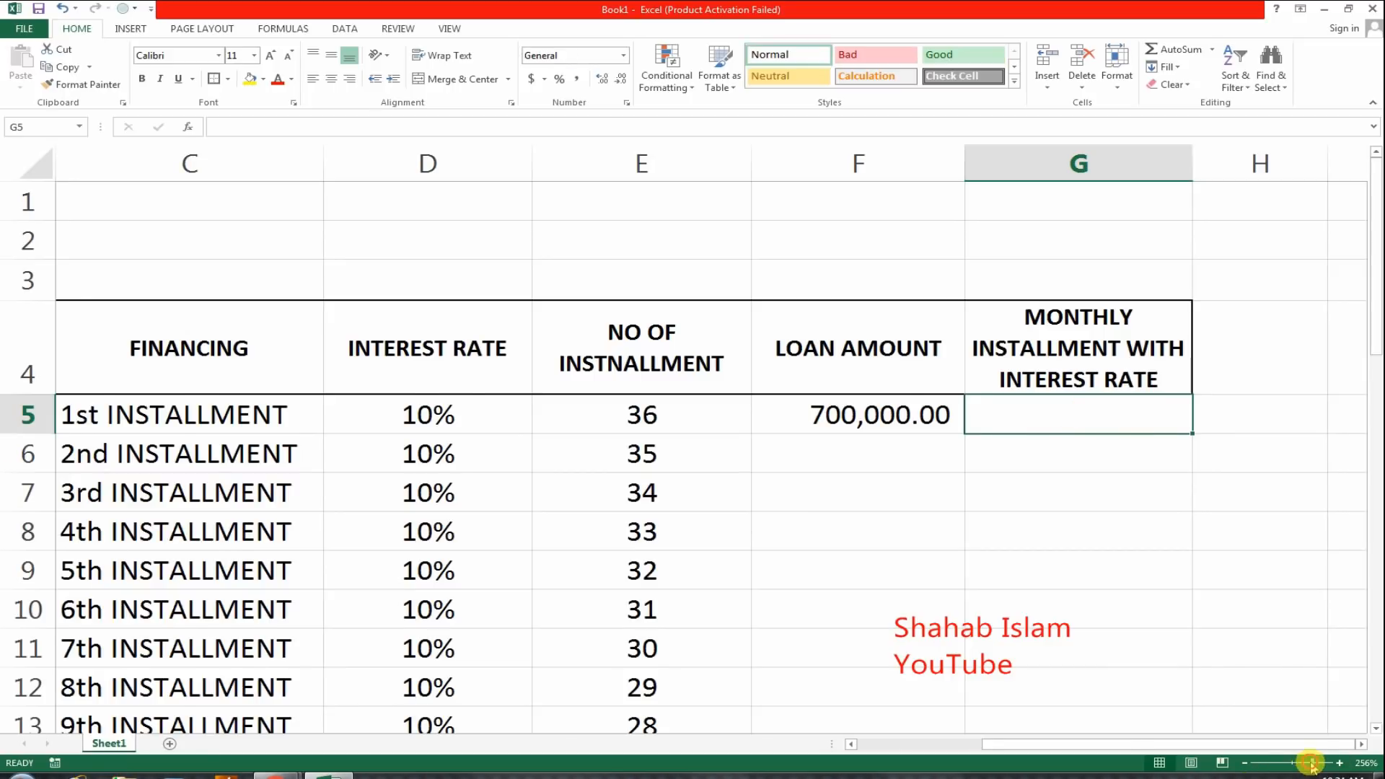
{"action": "left_click_drag", "start_coordinate": [1306, 767], "coordinate": [1307, 763]}
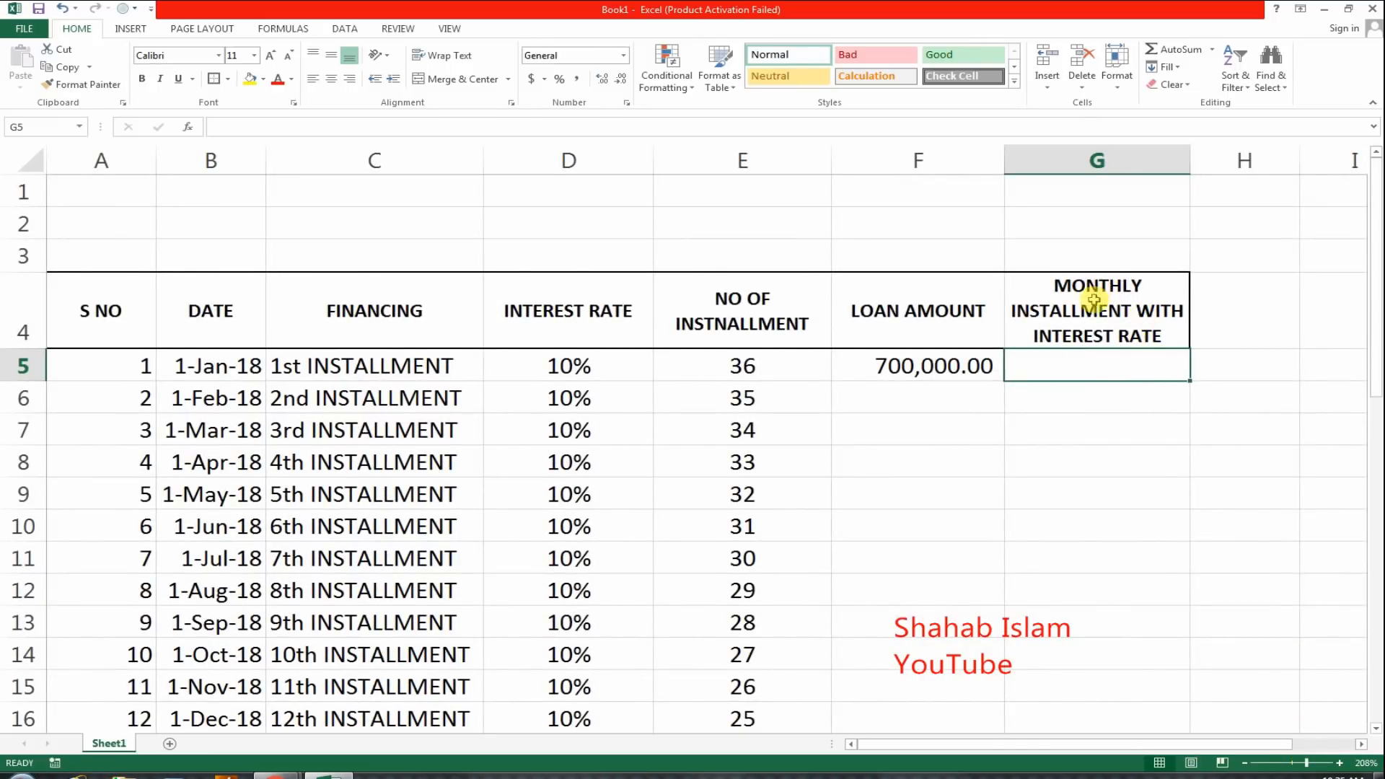
{"action": "type", "text": "="}
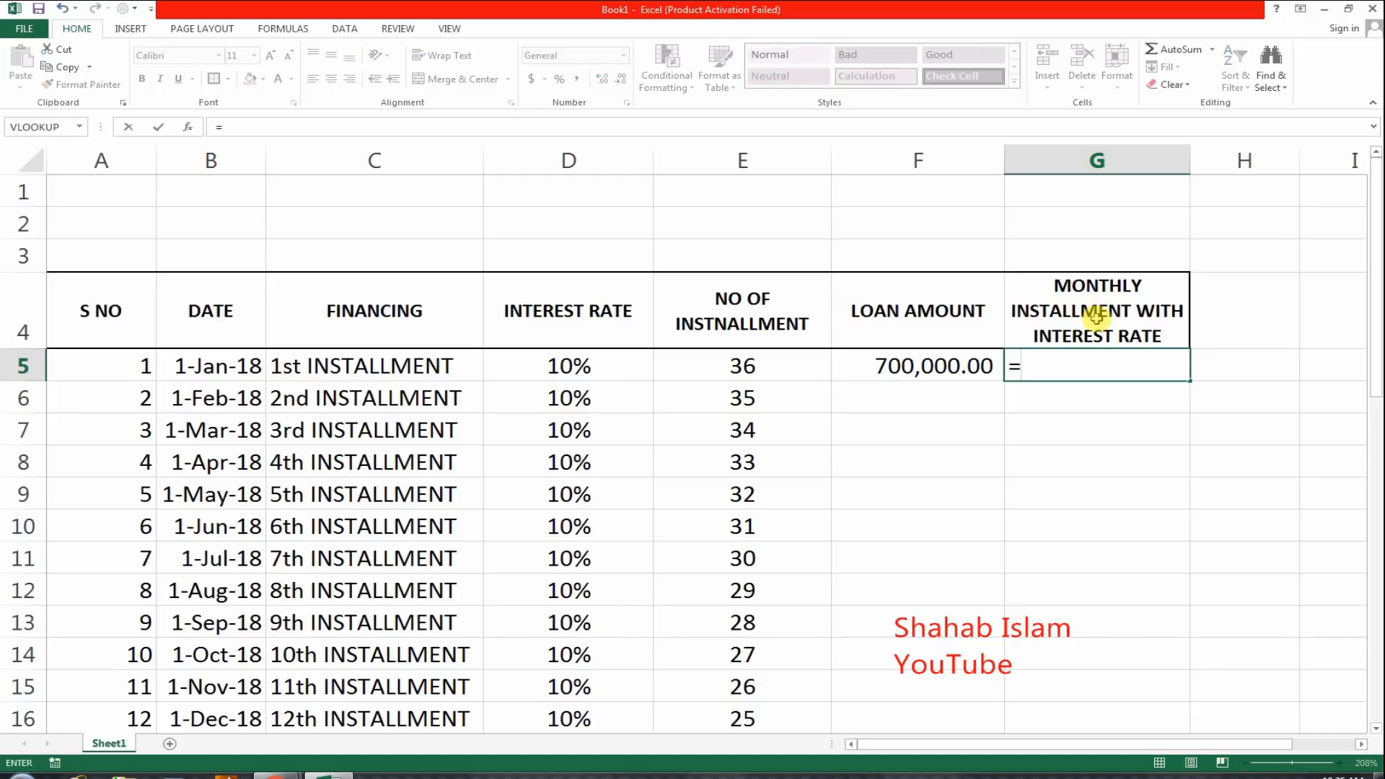
{"action": "type", "text": "PMT("}
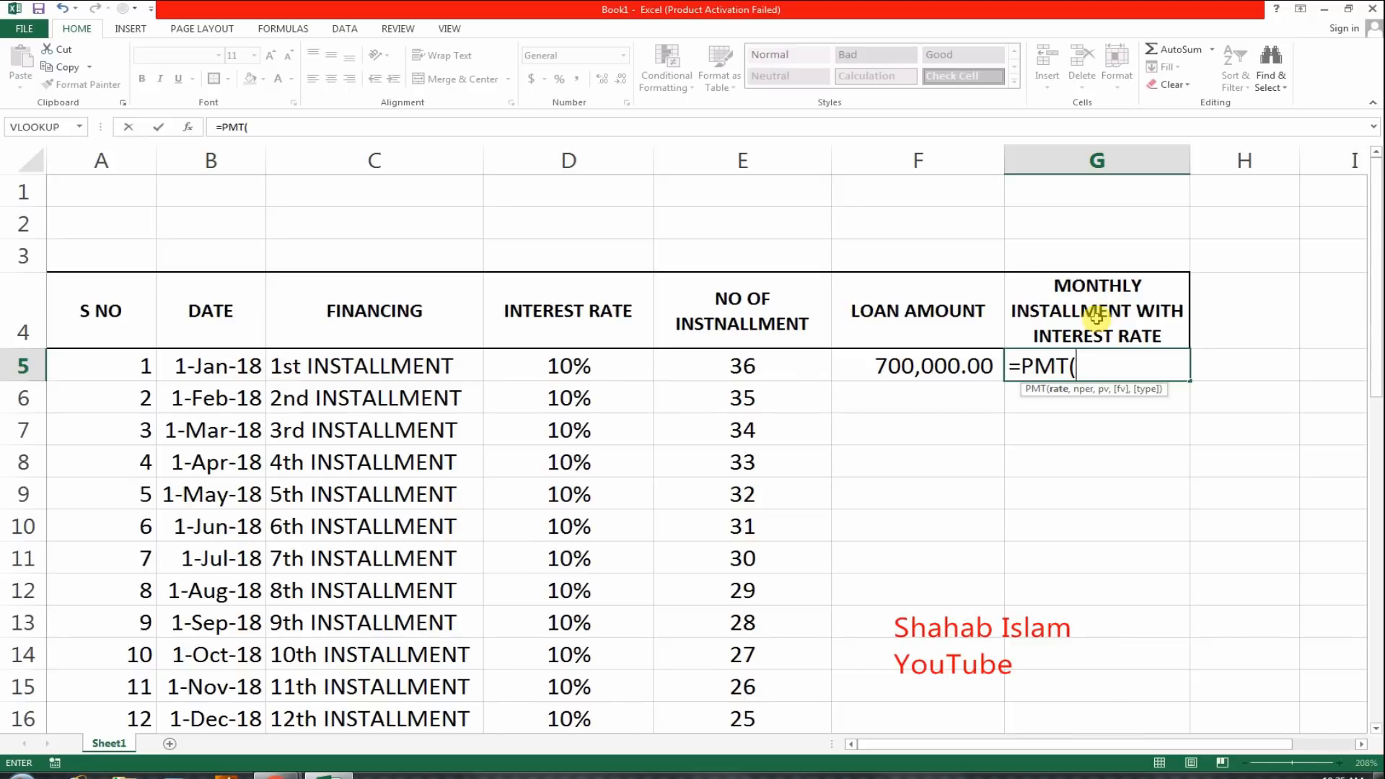
{"action": "key", "text": "BackSpace"}
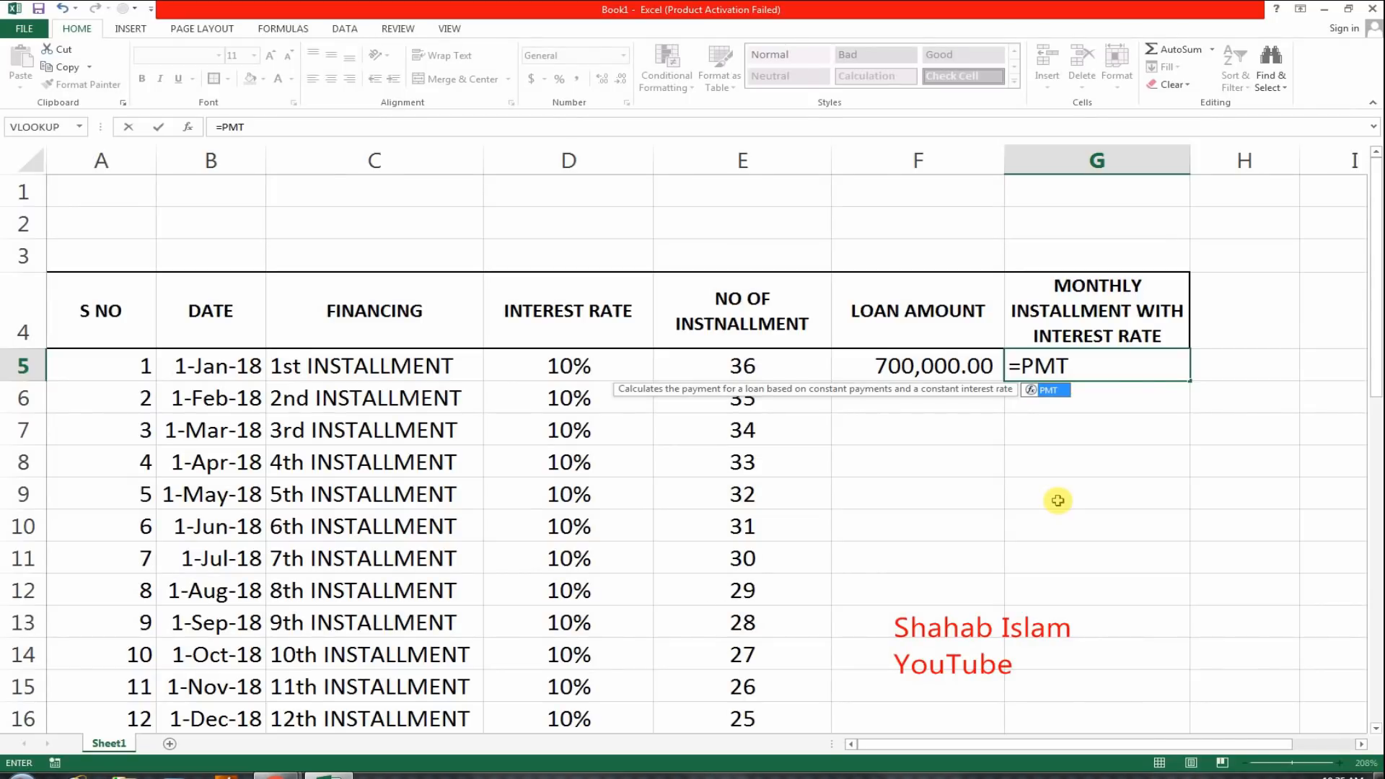
{"action": "type", "text": "("}
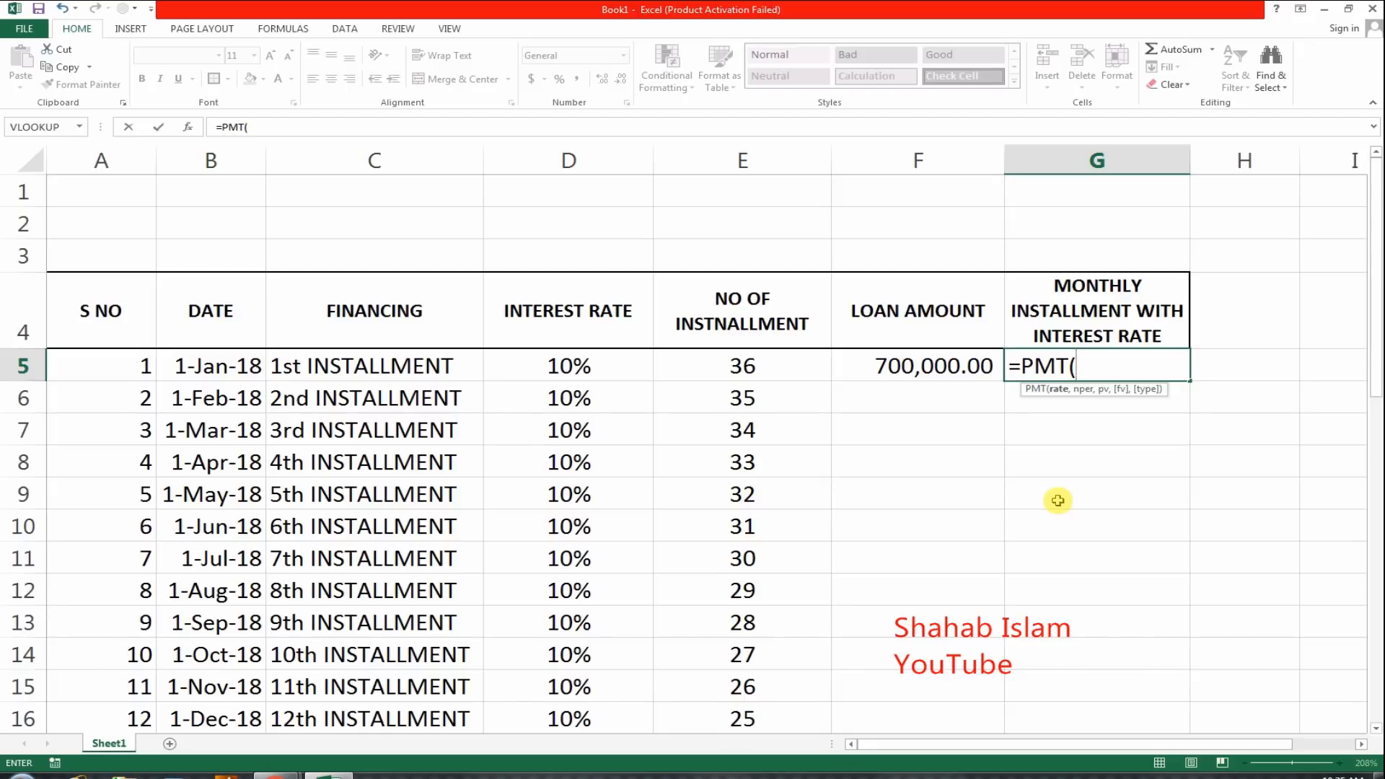
{"action": "key", "text": "Left"}
{"action": "key", "text": "Left"}
{"action": "key", "text": "Left"}
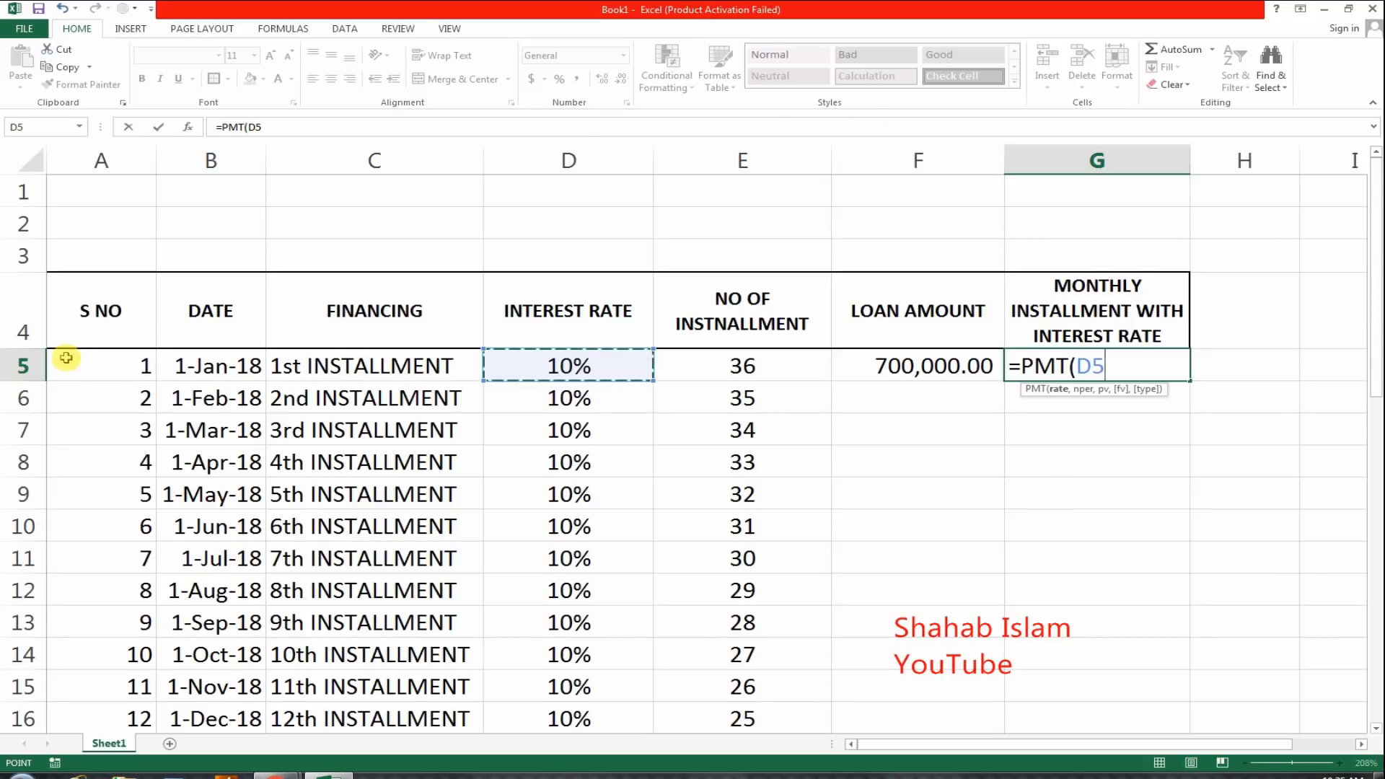
{"action": "type", "text": "/12"}
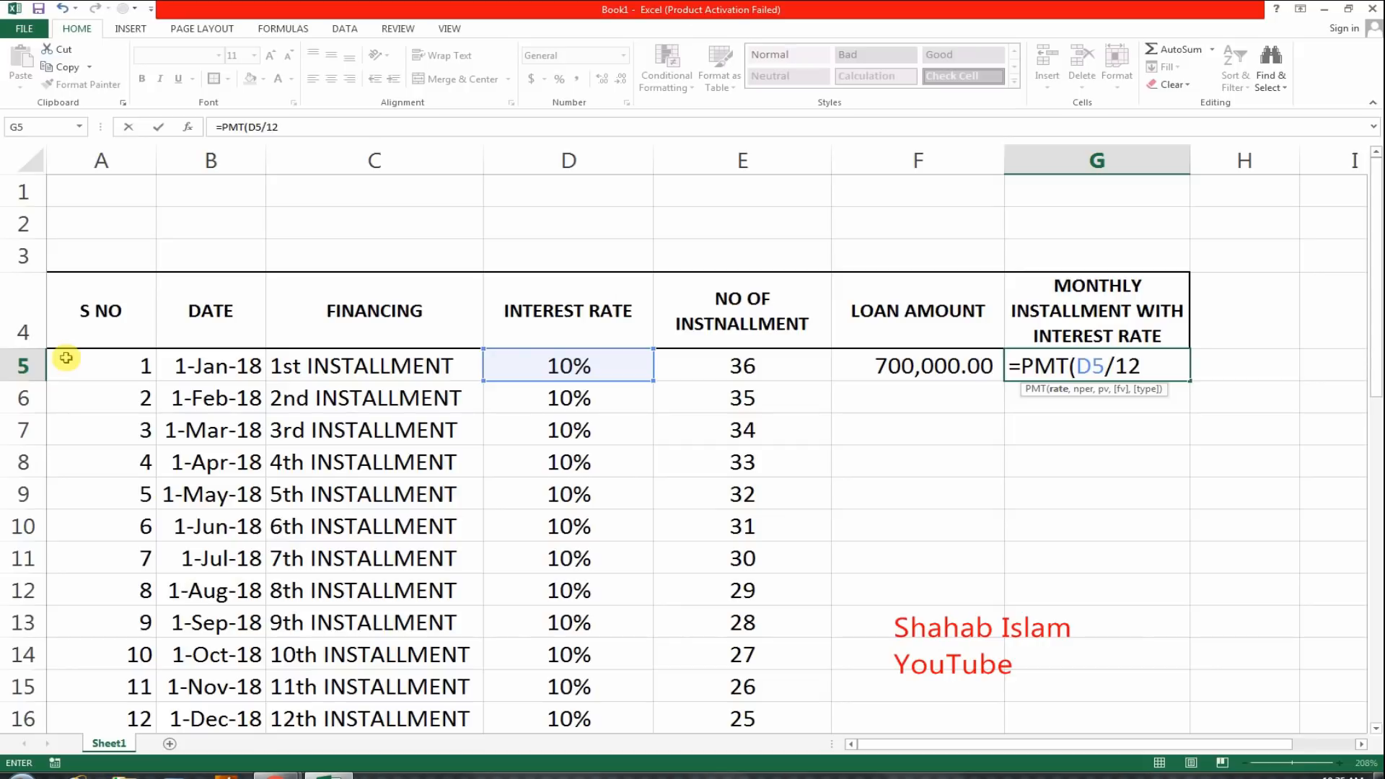
{"action": "type", "text": ","}
{"action": "key", "text": "Left"}
{"action": "key", "text": "Left"}
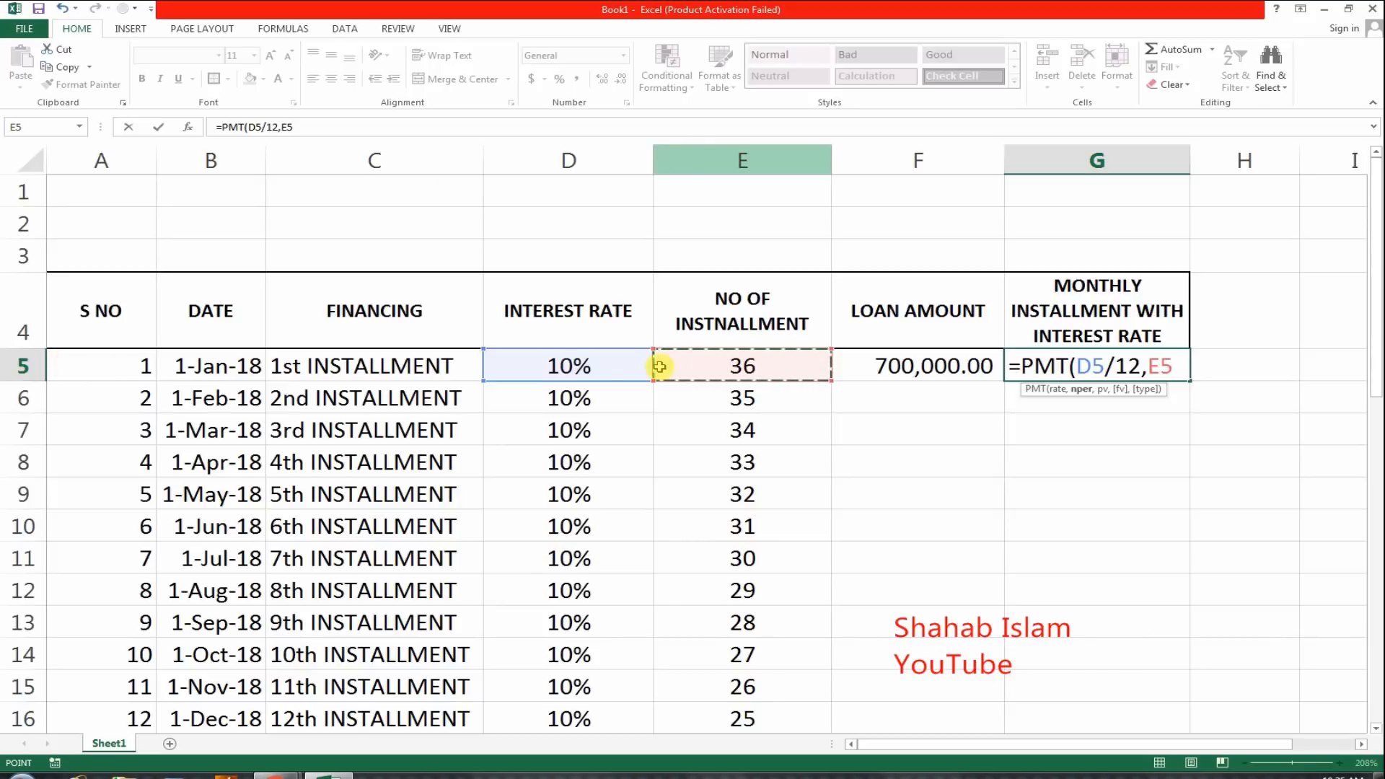
{"action": "type", "text": ","}
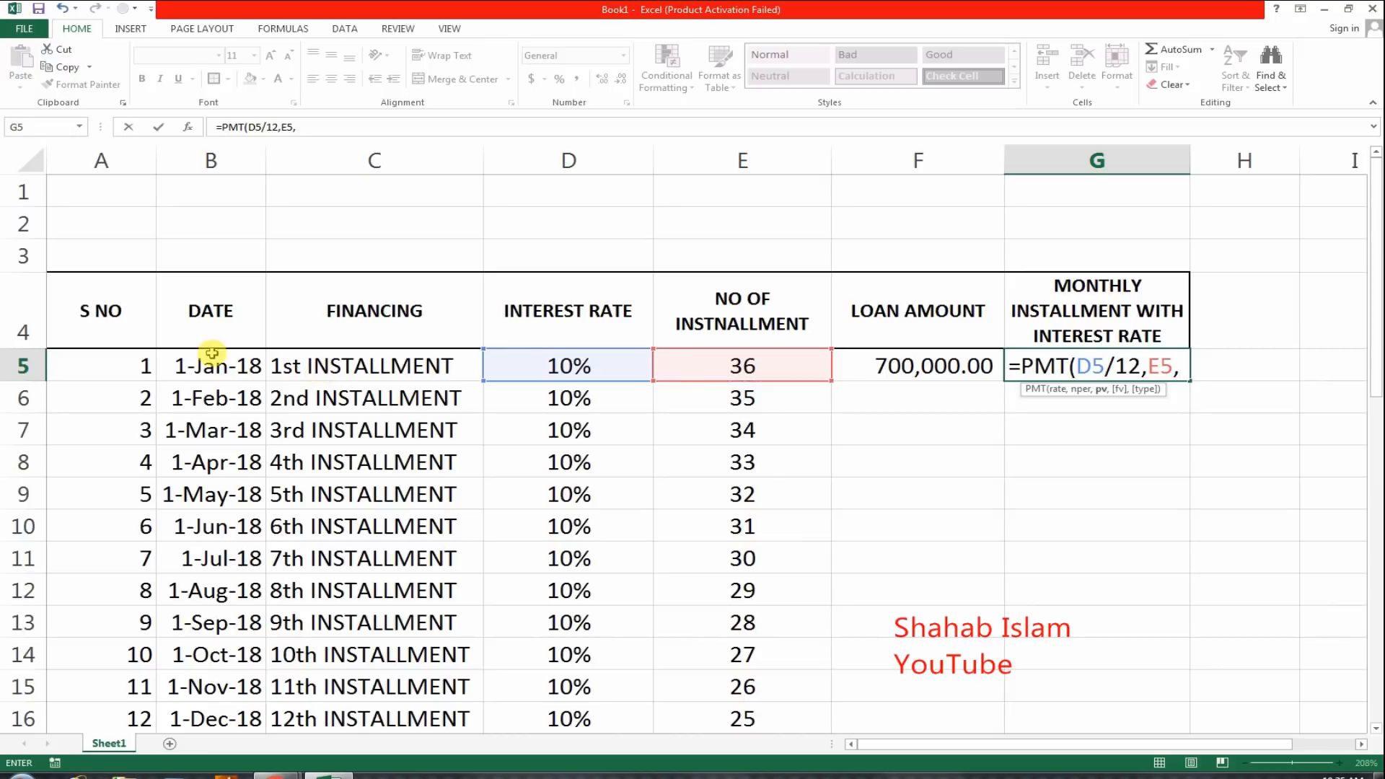
{"action": "key", "text": "Left"}
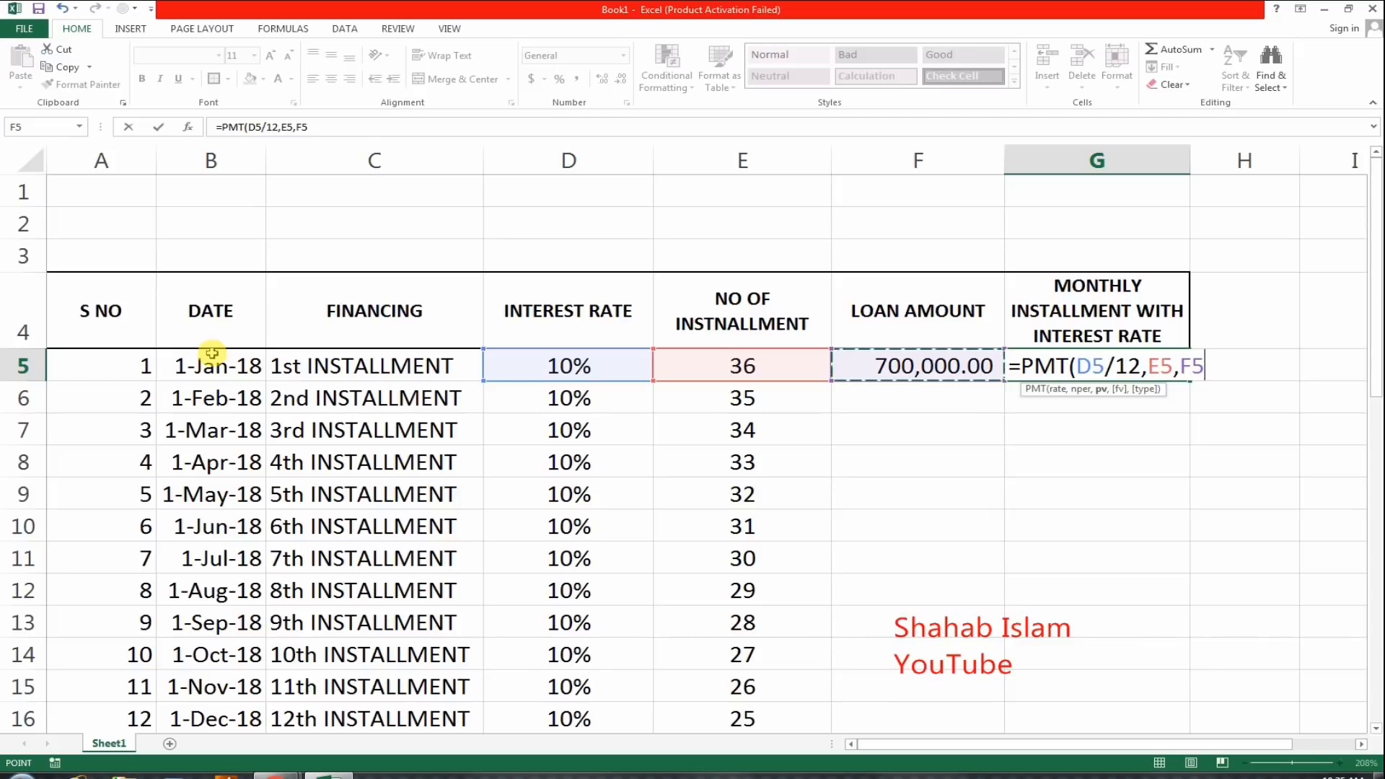
{"action": "type", "text": ")"}
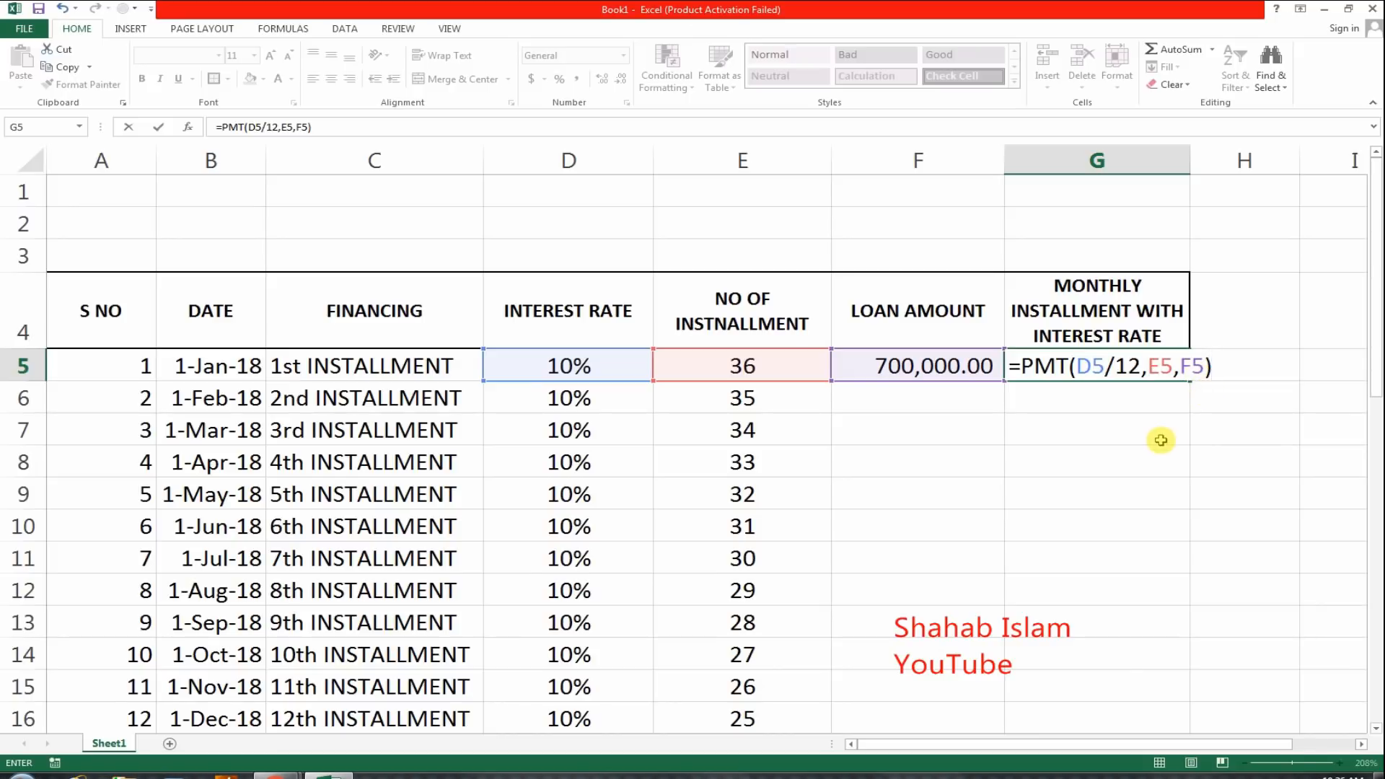
{"action": "key", "text": "Return"}
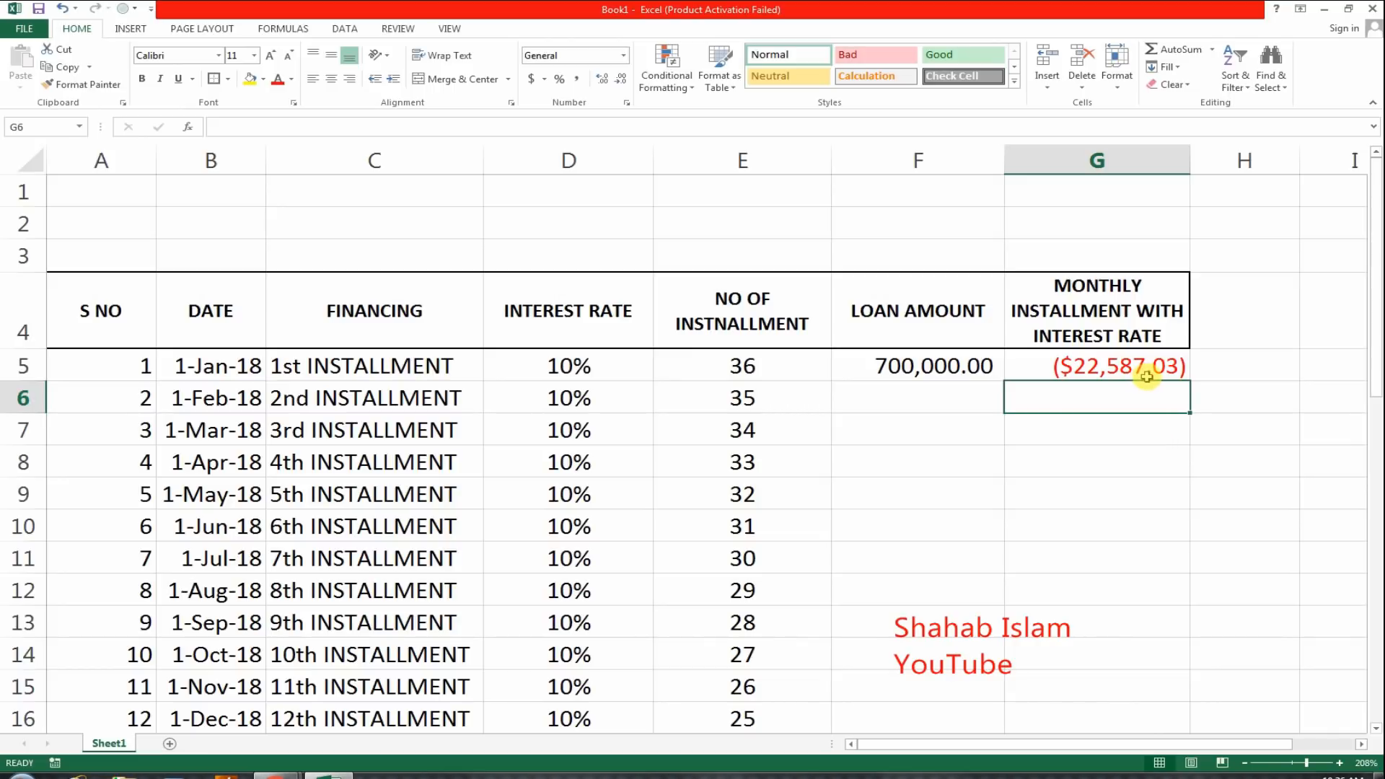
{"action": "left_click", "coordinate": [1035, 366]}
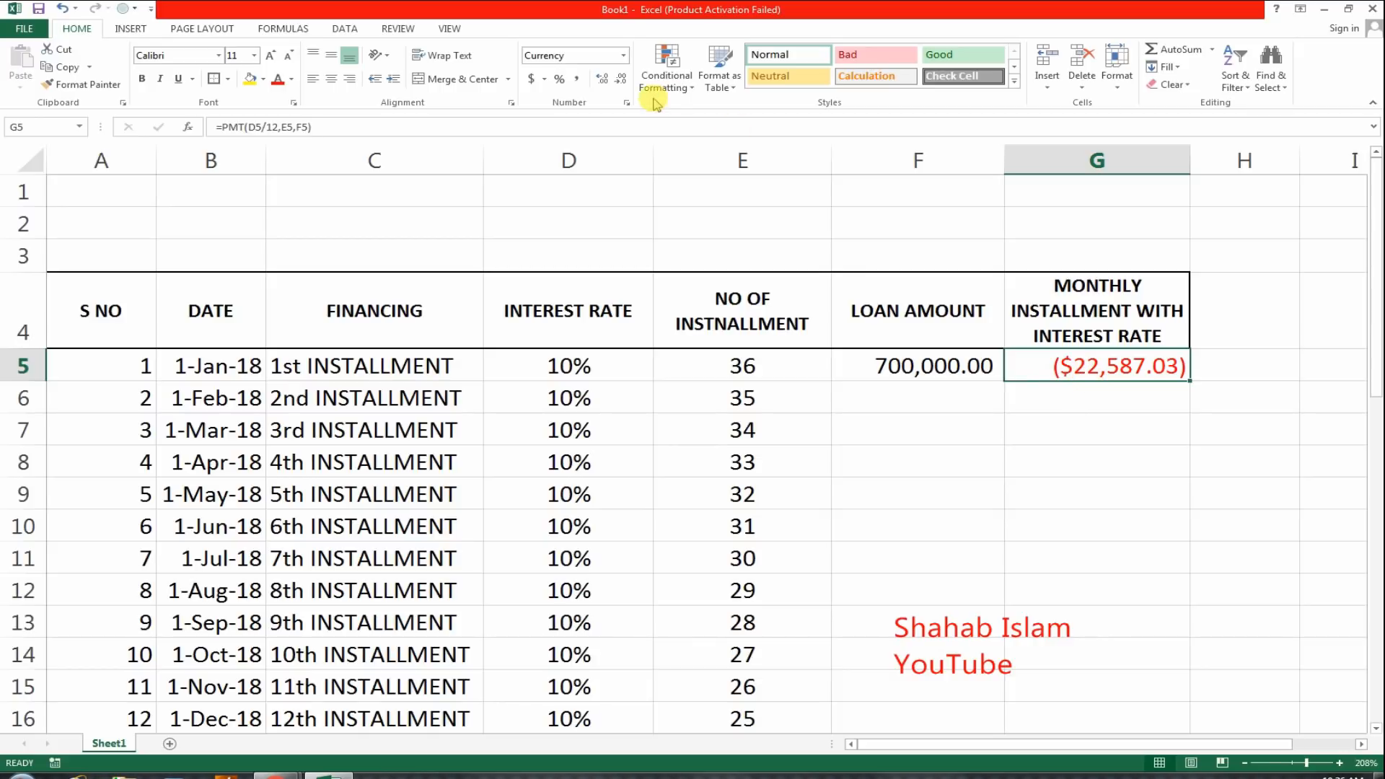
{"action": "left_click", "coordinate": [578, 80]}
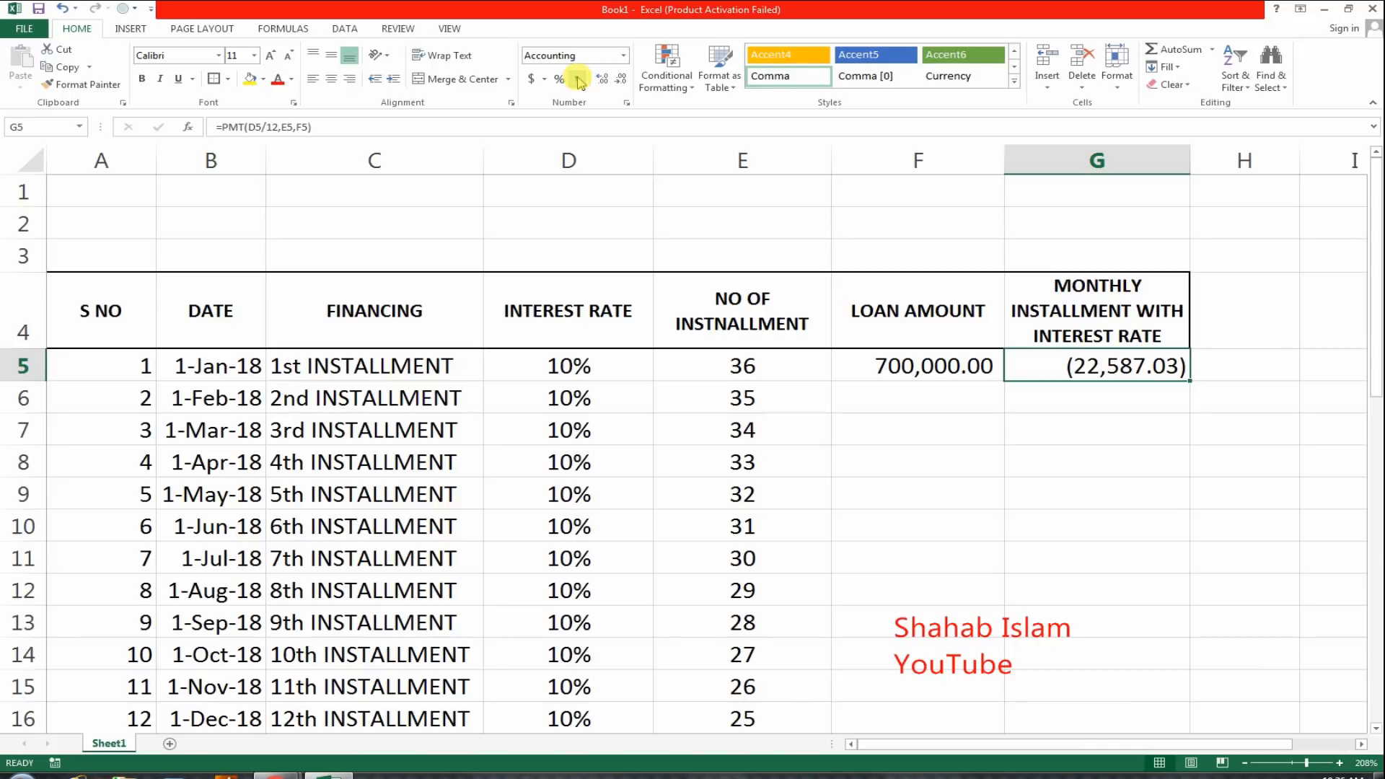
{"action": "key", "text": "ctrl+z"}
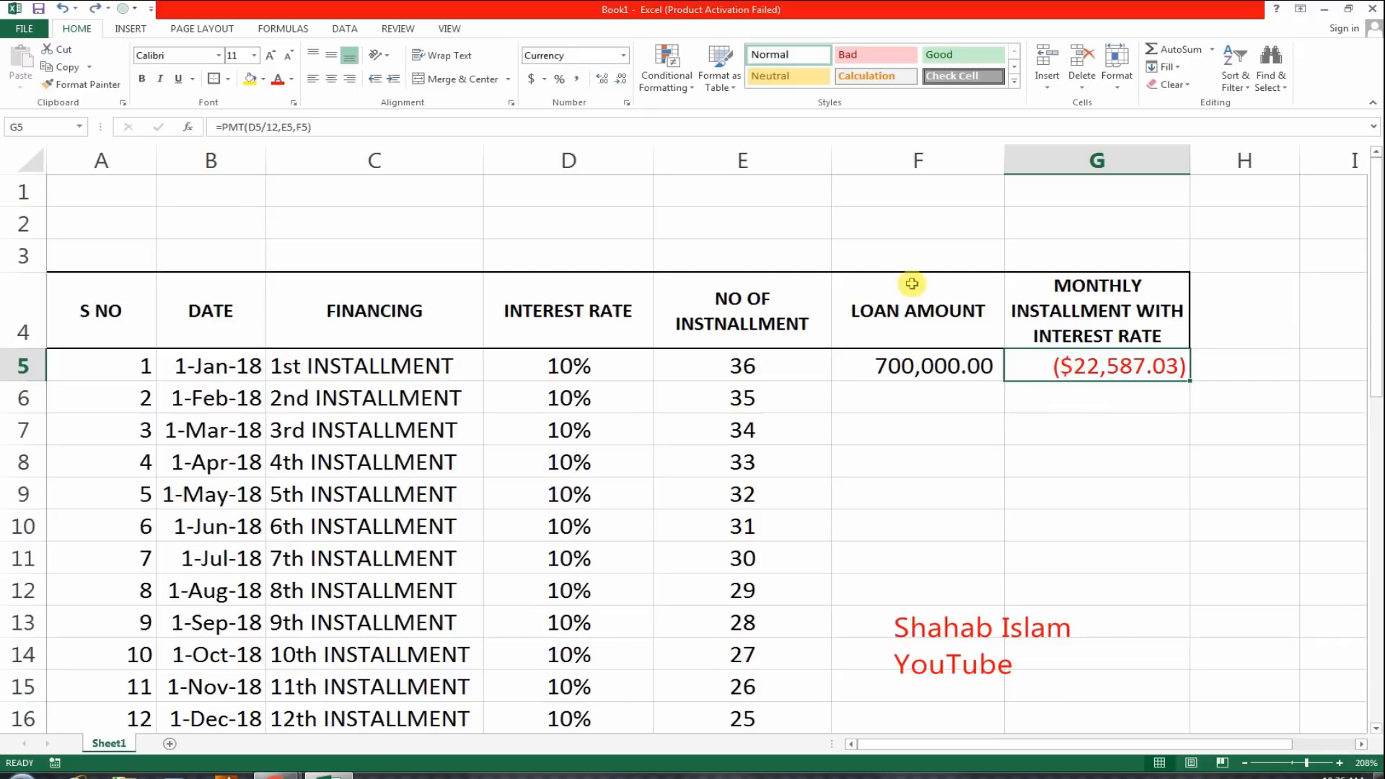
Step: Change the formula in cell G5 to =-PMT(D5/12,E5,F5) and apply the comma number style to the cell
{"action": "double_click", "coordinate": [1056, 368]}
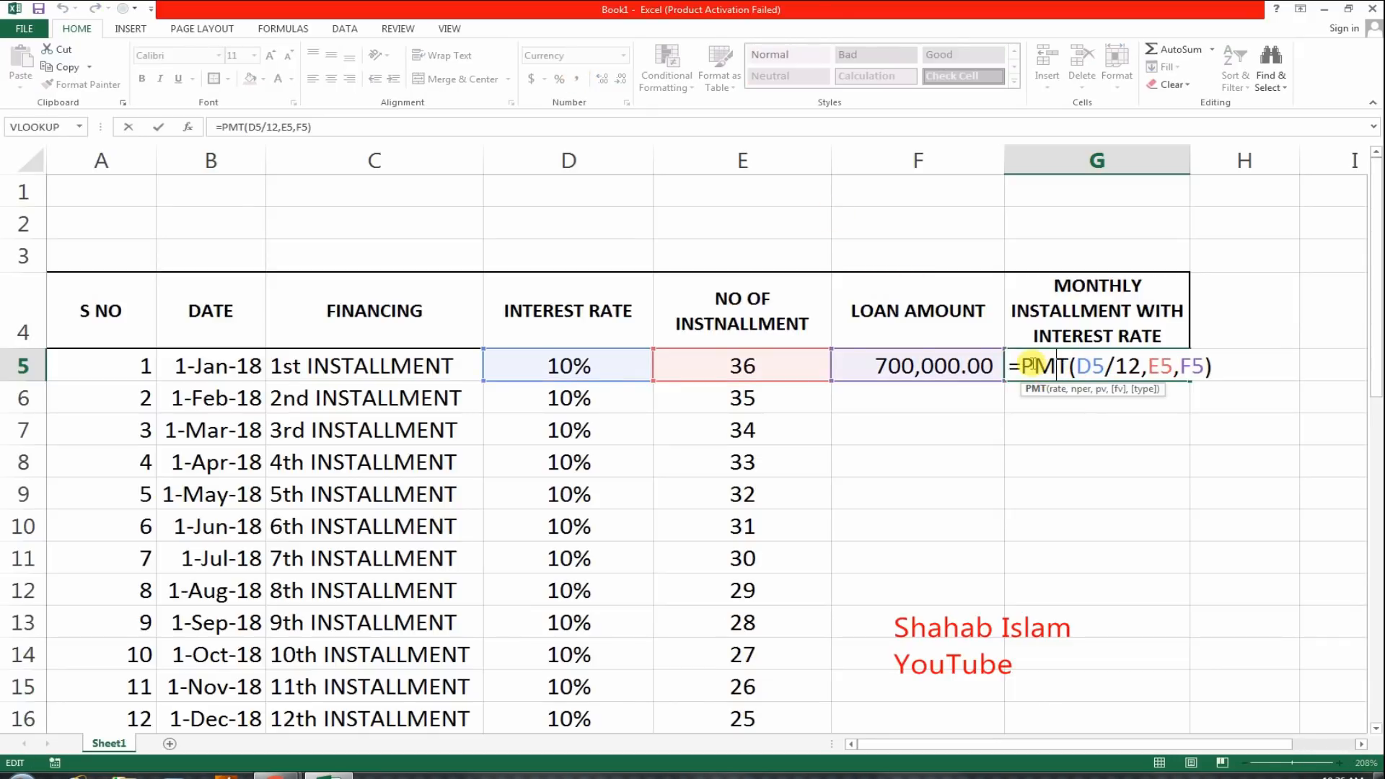
{"action": "left_click", "coordinate": [1026, 367]}
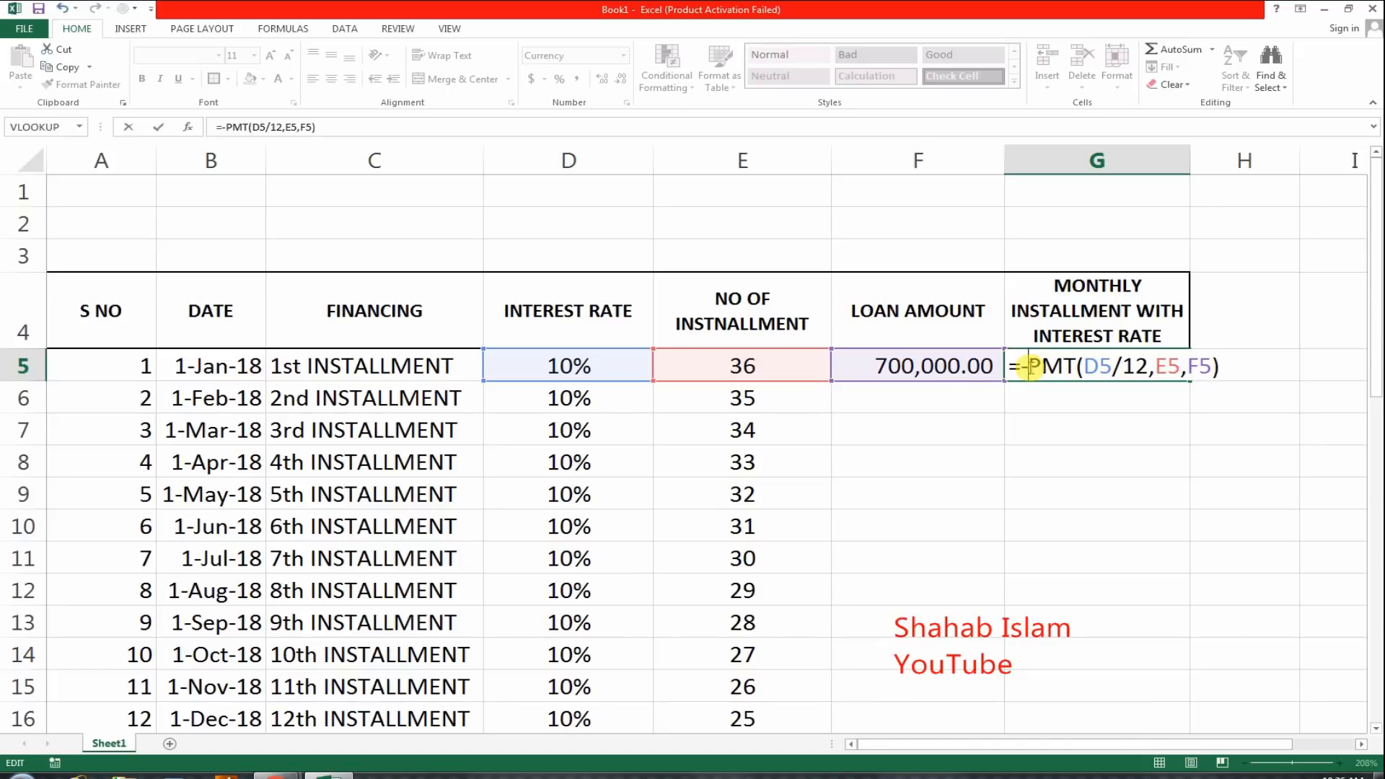
{"action": "key", "text": "Return"}
{"action": "left_click", "coordinate": [1109, 369]}
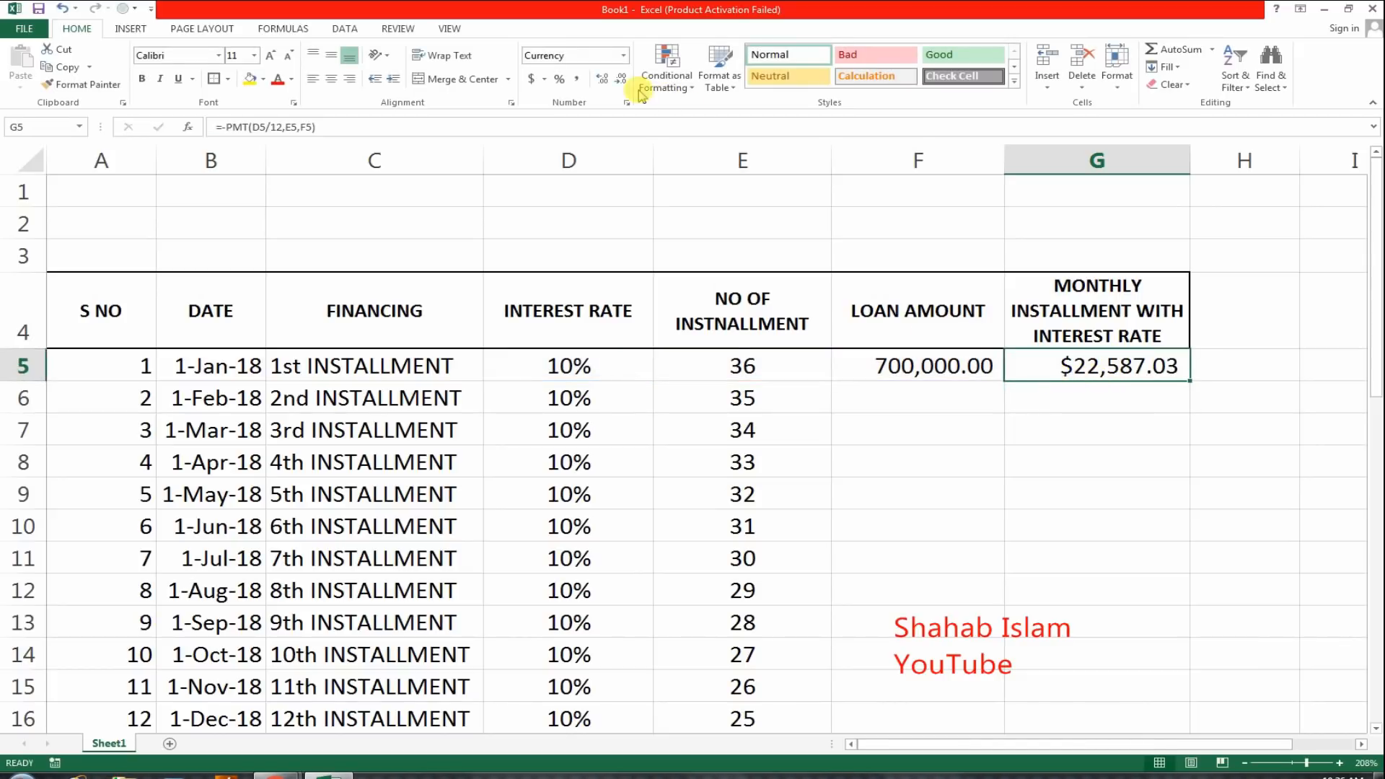
{"action": "left_click", "coordinate": [577, 79]}
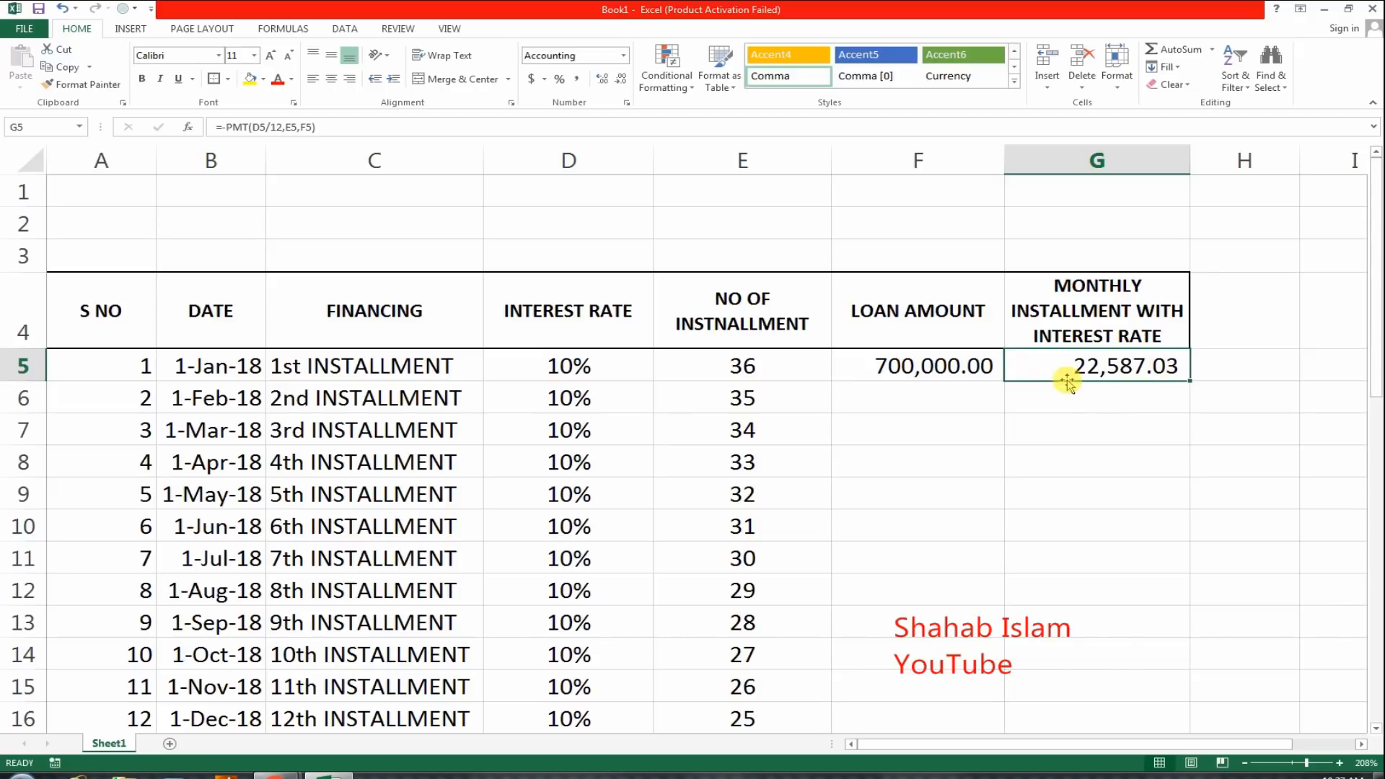
Step: Enter the remaining loan formula =F5-G5 in cell F6
{"action": "left_click", "coordinate": [942, 399]}
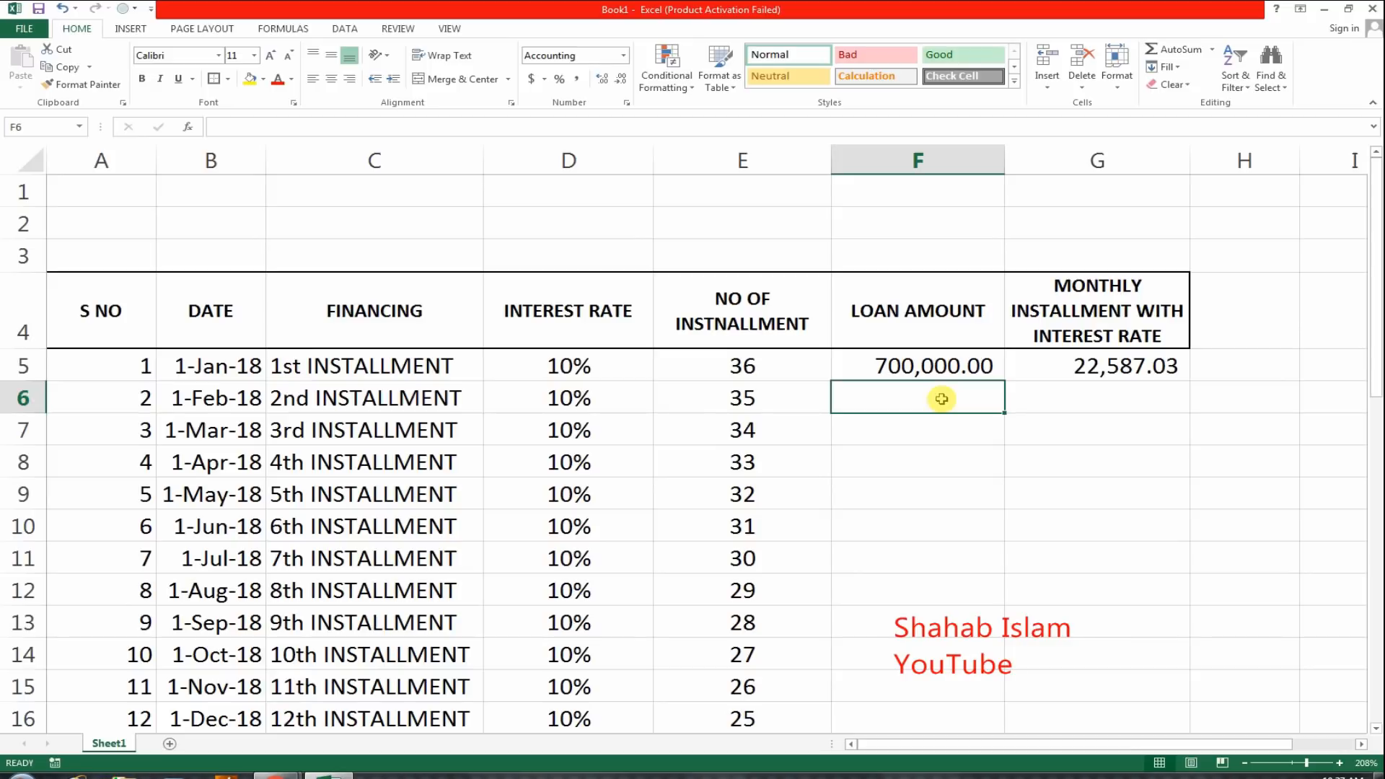
{"action": "type", "text": "="}
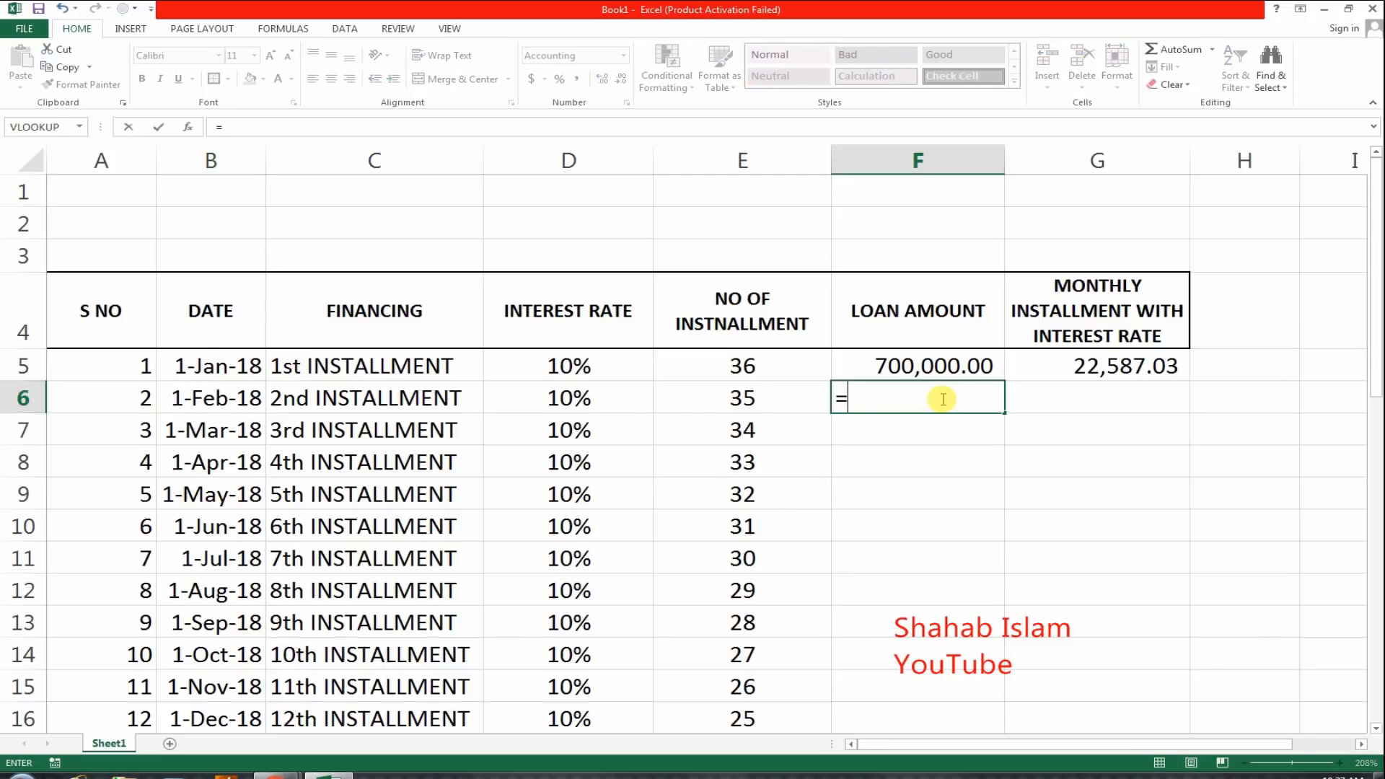
{"action": "key", "text": "Up"}
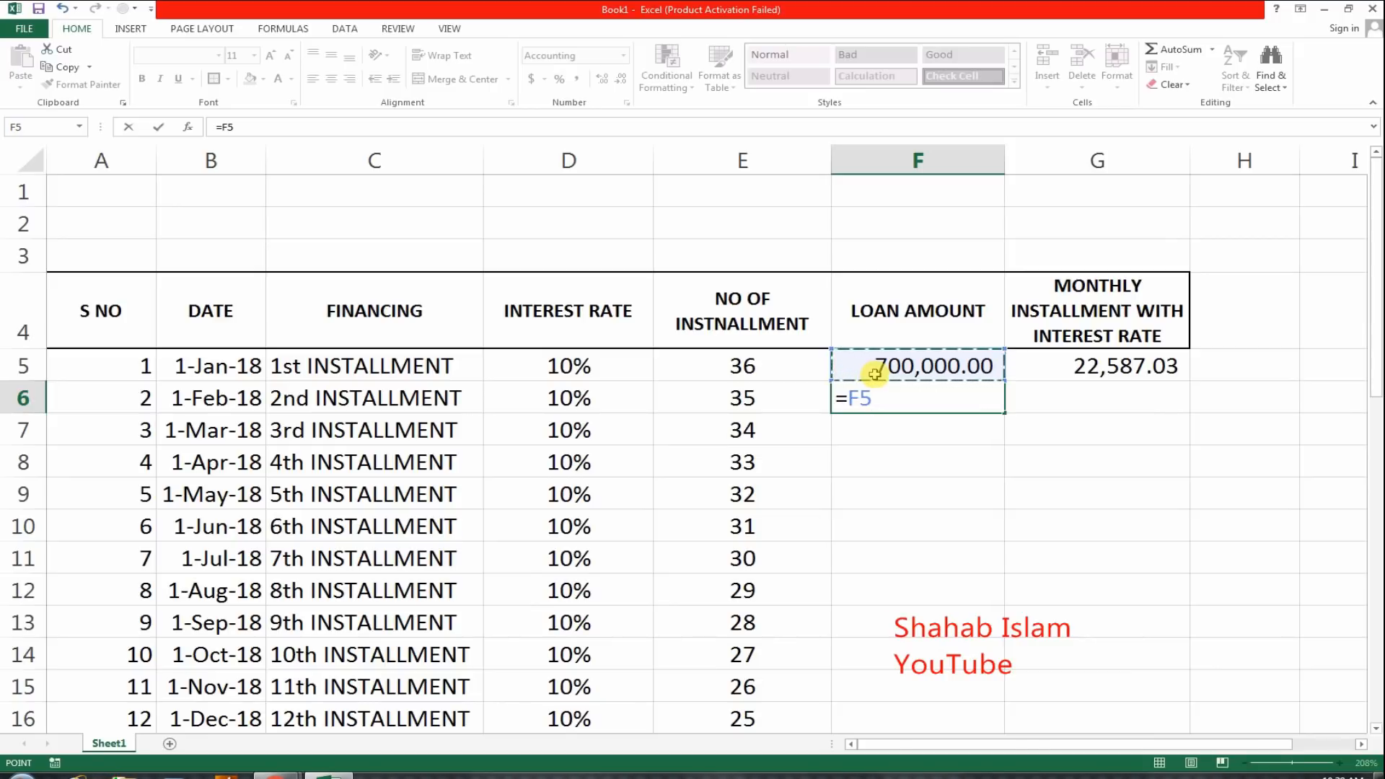
{"action": "type", "text": "-"}
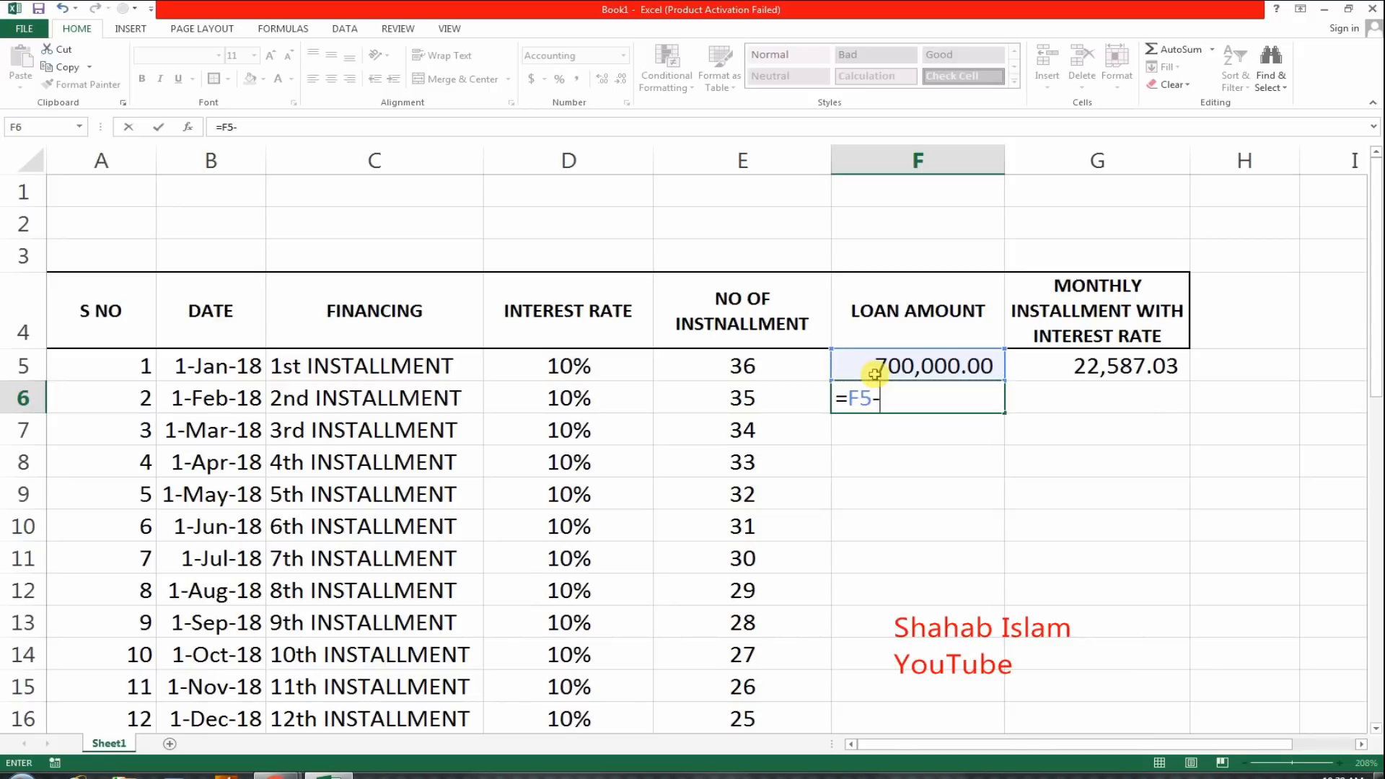
{"action": "left_click", "coordinate": [1077, 373]}
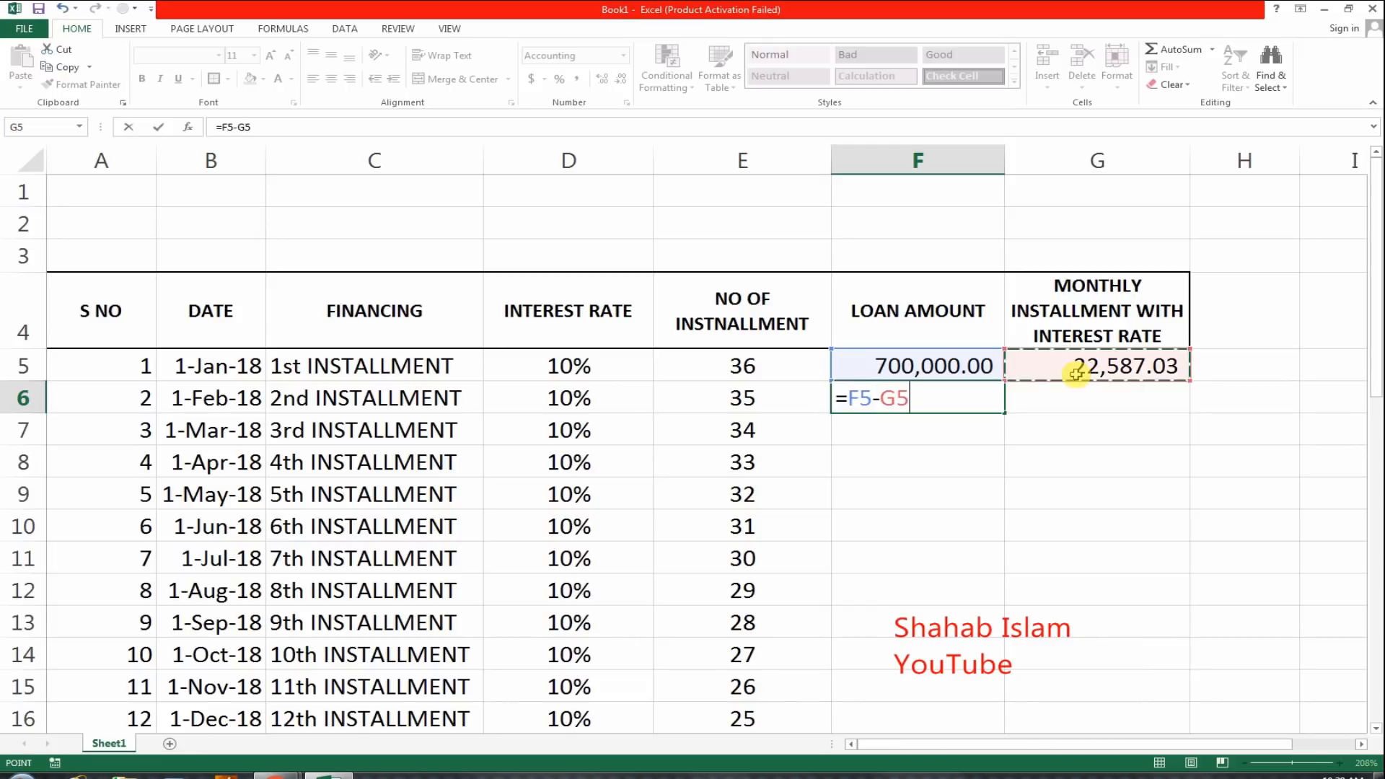
{"action": "key", "text": "Return"}
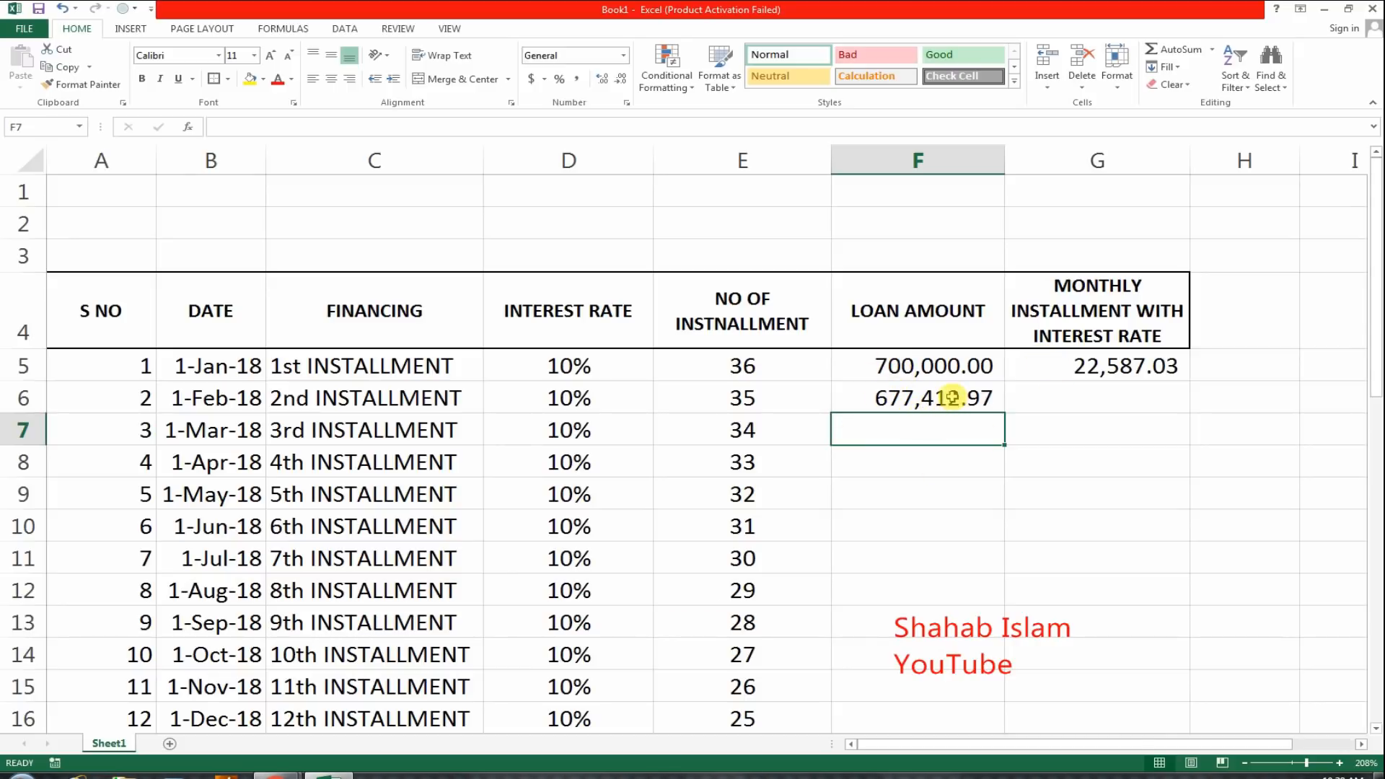
Step: Fill the remaining loan formula from F6 down to F40
{"action": "left_click", "coordinate": [971, 399]}
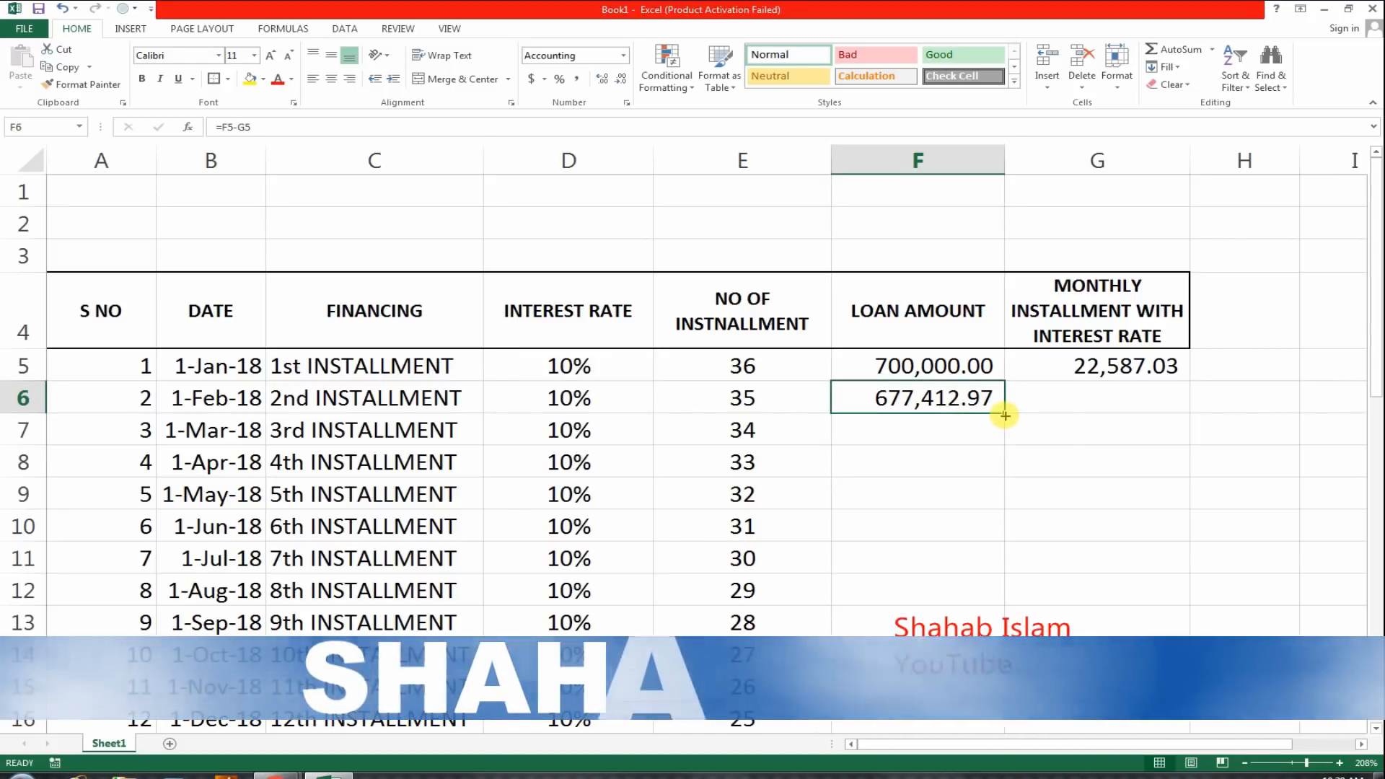
{"action": "left_click_drag", "start_coordinate": [1005, 415], "coordinate": [1060, 648]}
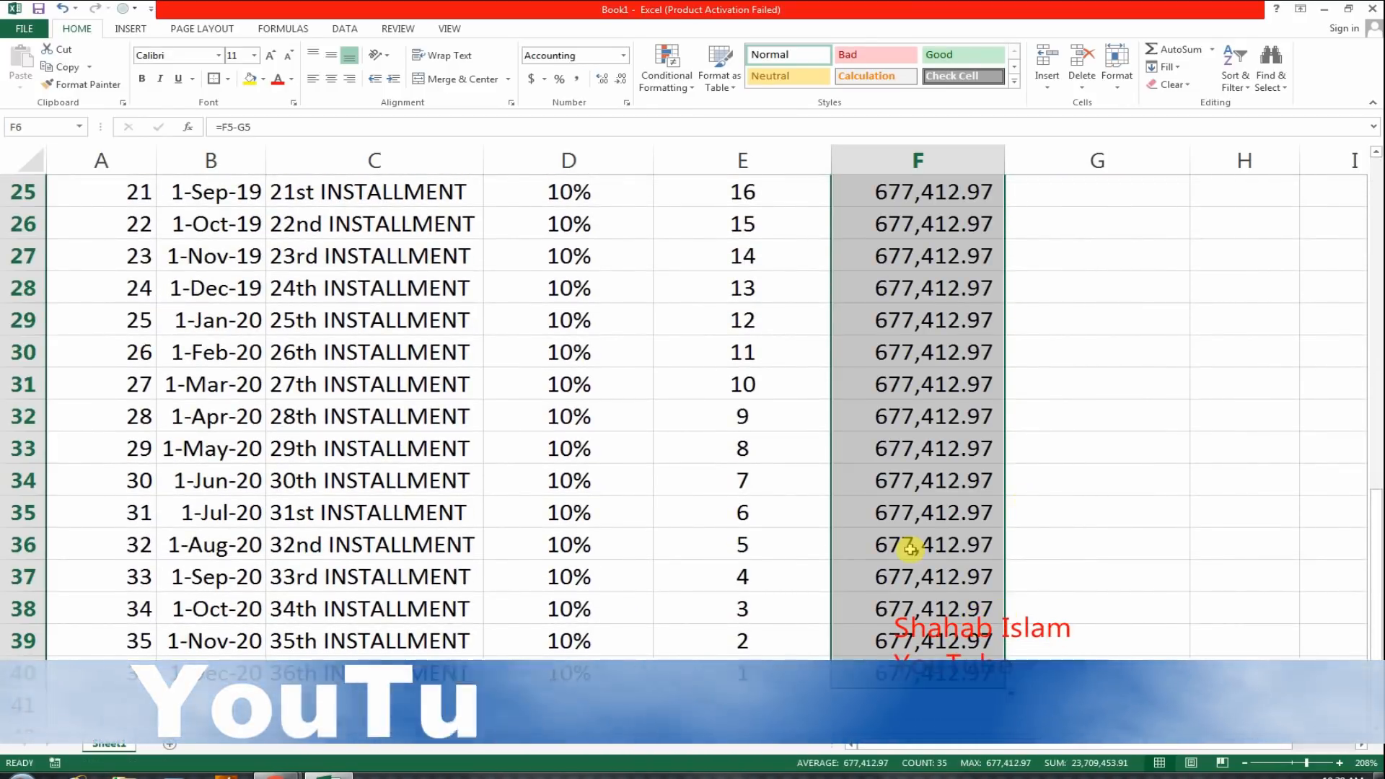
{"action": "scroll", "coordinate": [911, 548], "scroll_direction": "up", "scroll_amount": 7}
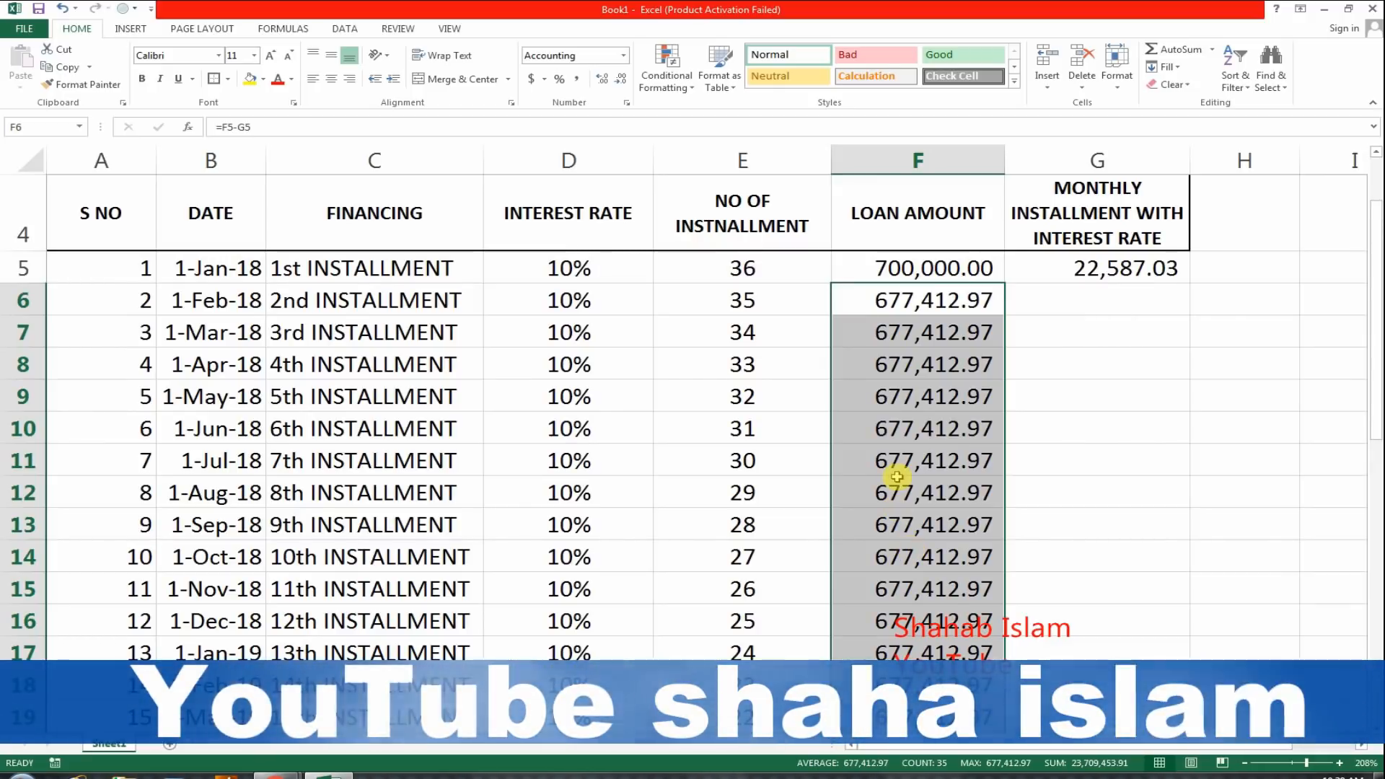
Step: Fill the monthly installment formula from G5 down to G40 and look over the filled rows
{"action": "left_click", "coordinate": [1088, 281]}
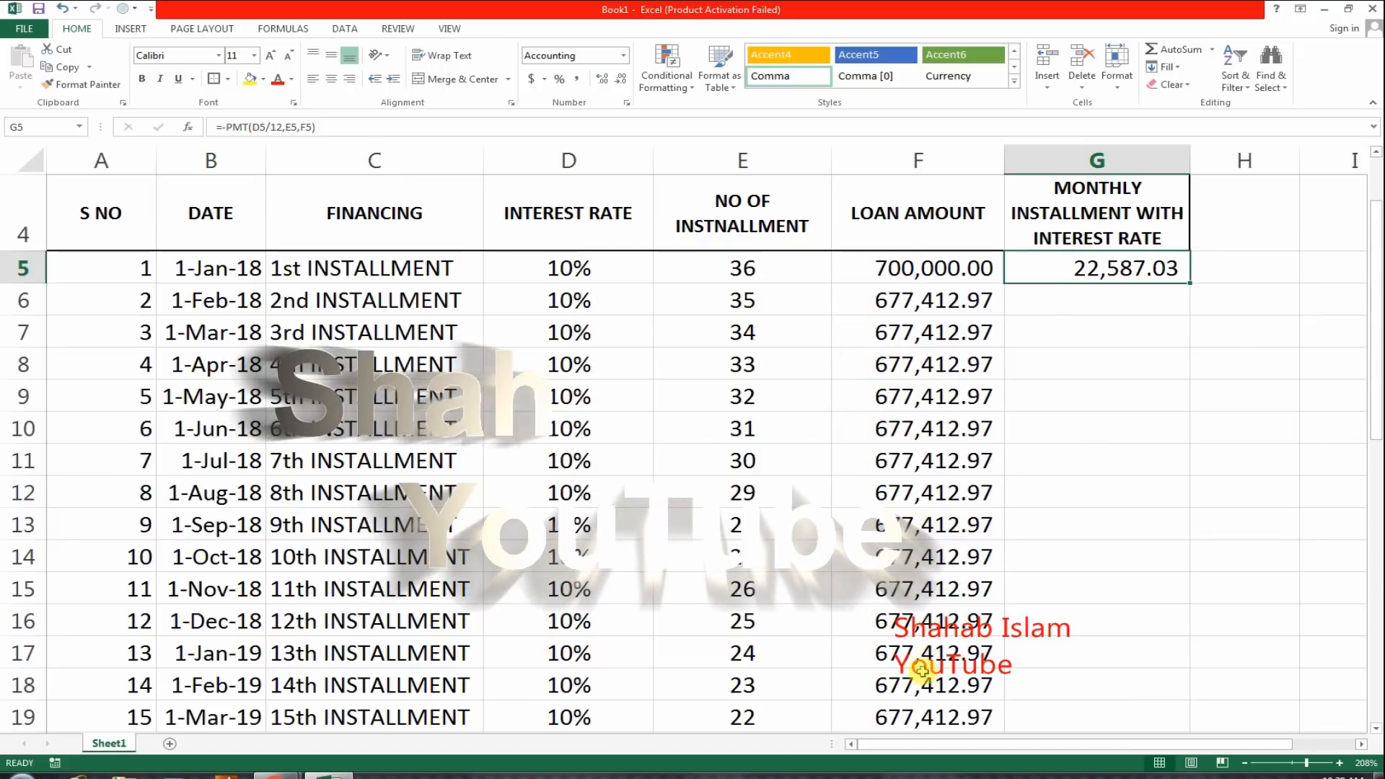
{"action": "double_click", "coordinate": [1192, 286]}
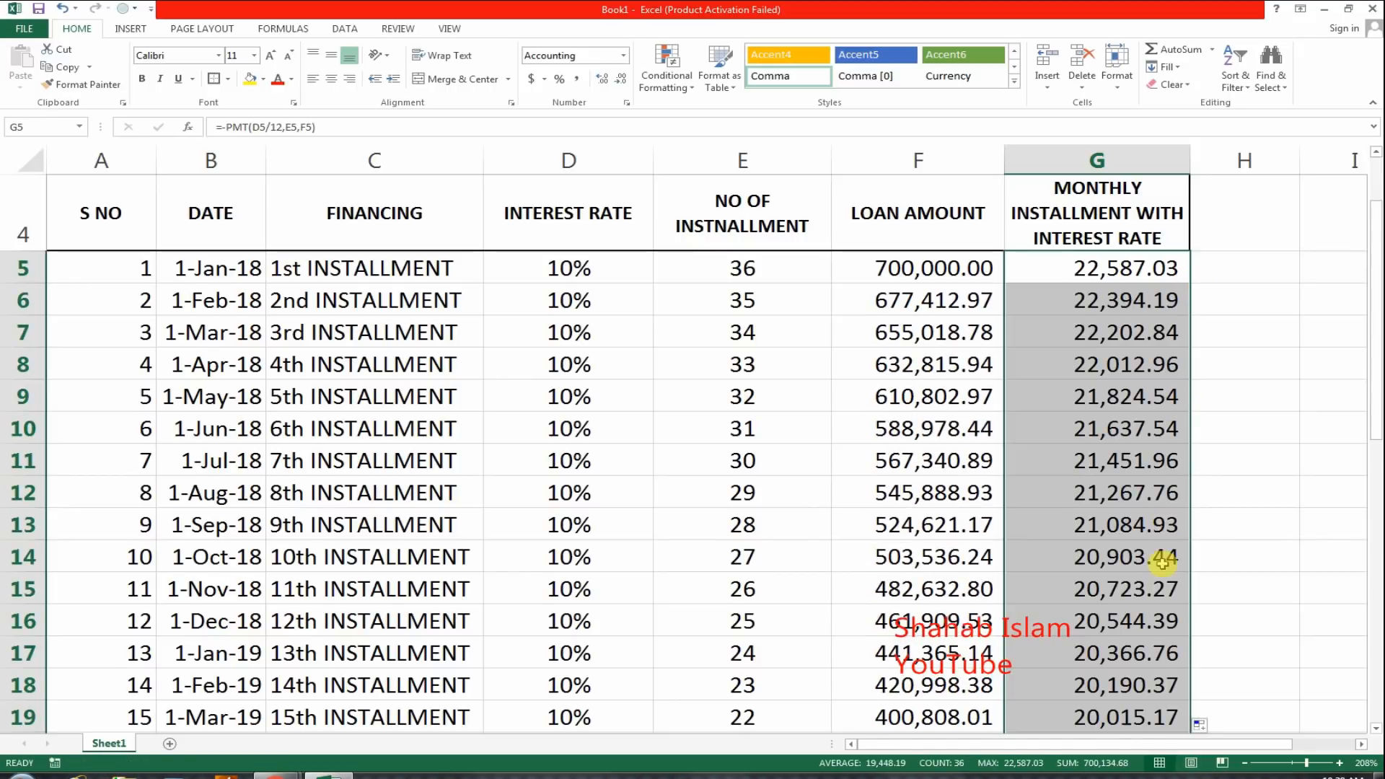
{"action": "scroll", "coordinate": [1165, 570], "scroll_direction": "down", "scroll_amount": 2}
{"action": "scroll", "coordinate": [1164, 586], "scroll_direction": "down", "scroll_amount": 7}
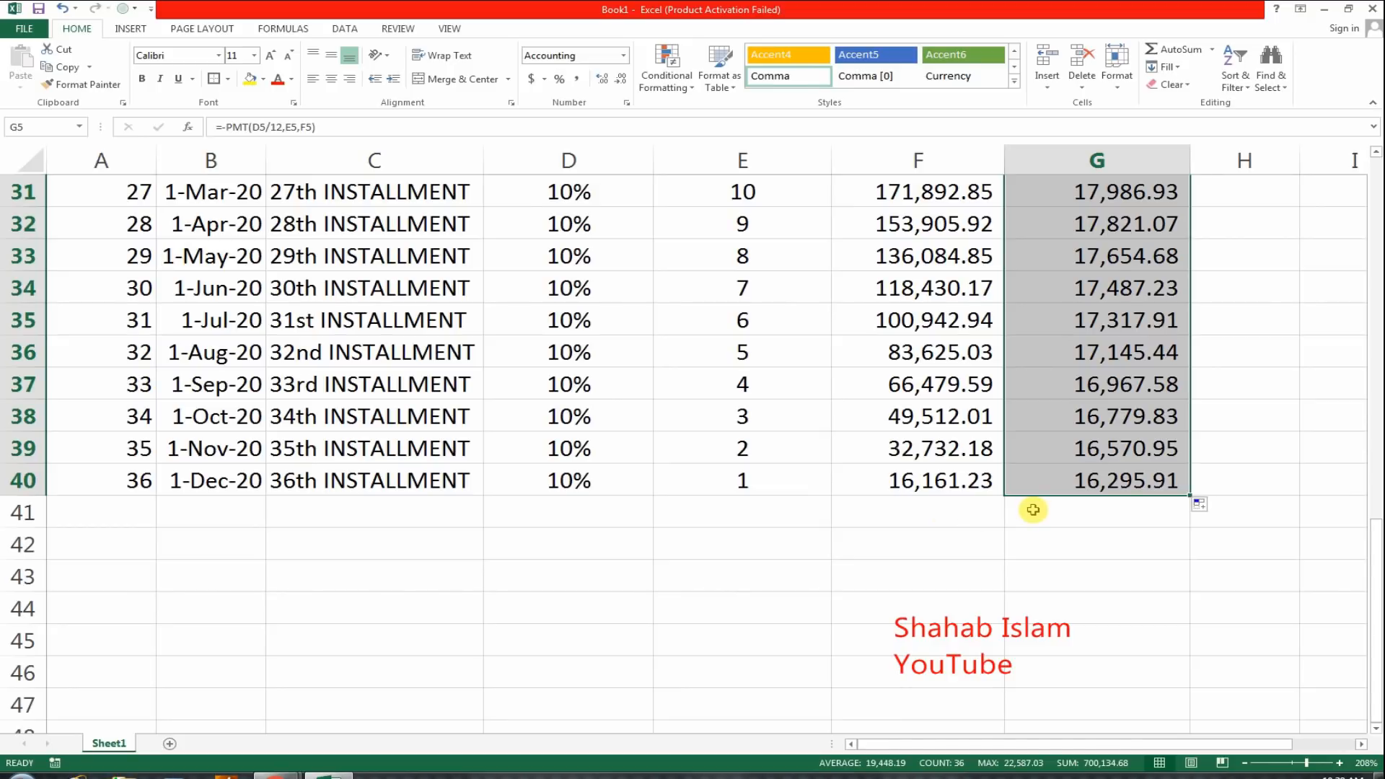
{"action": "scroll", "coordinate": [1033, 510], "scroll_direction": "up", "scroll_amount": 5}
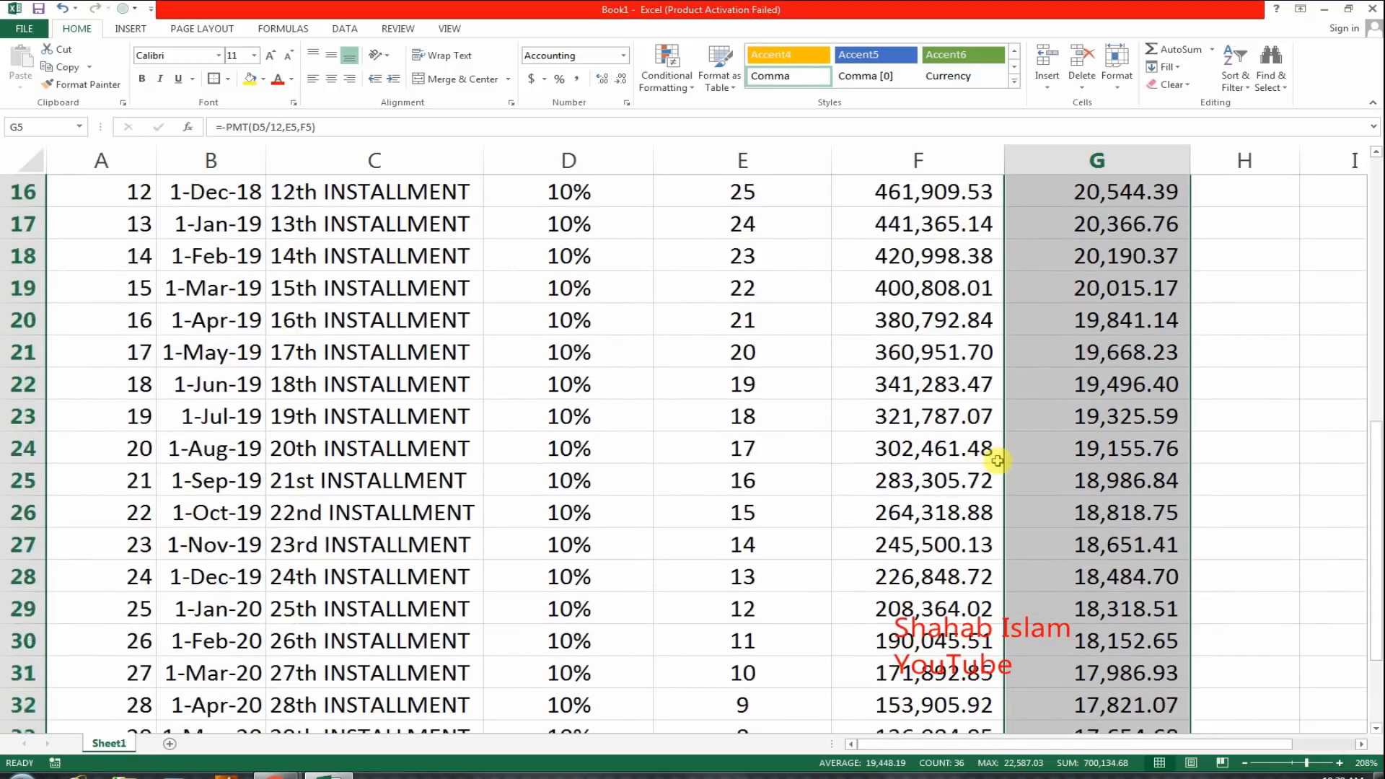
{"action": "scroll", "coordinate": [998, 460], "scroll_direction": "up", "scroll_amount": 5}
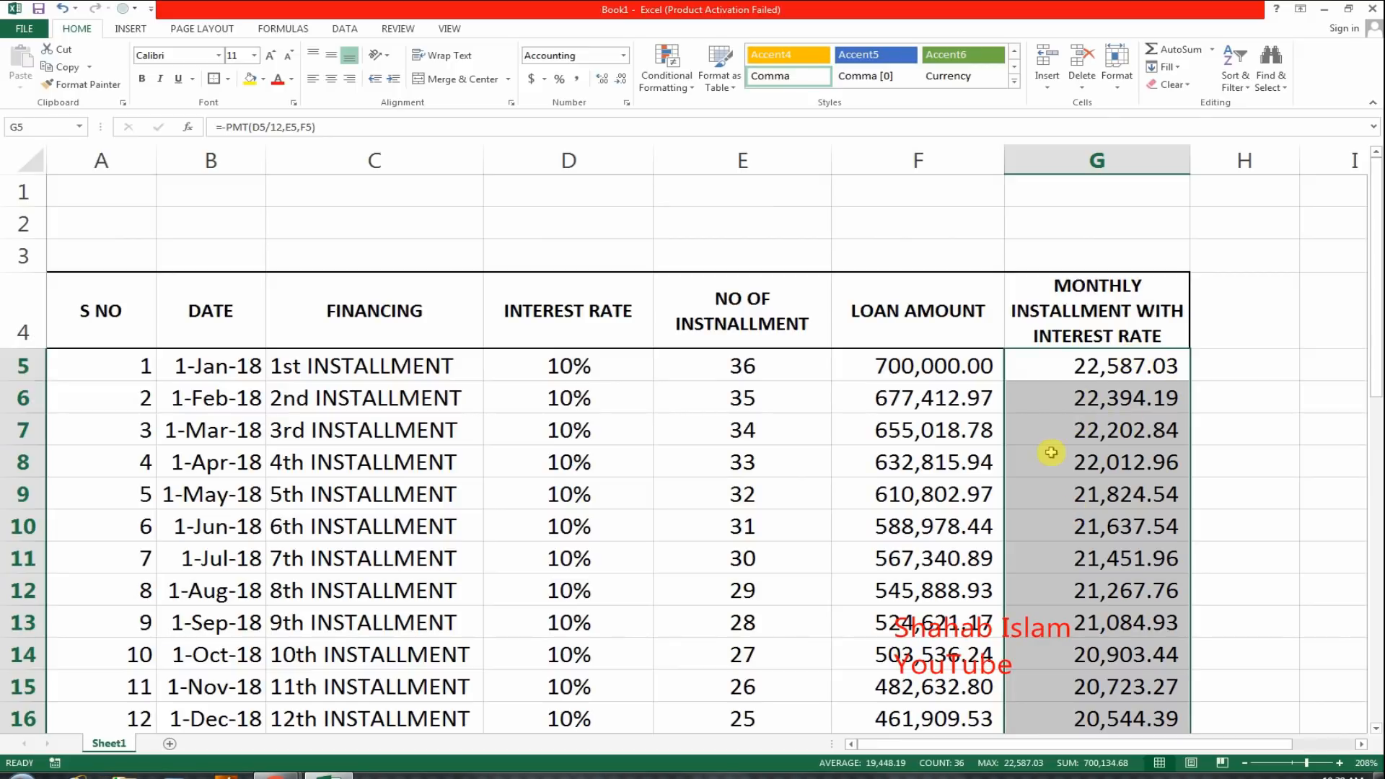
Step: Centre the data in A5:G40 horizontally and apply all borders to the range
{"action": "left_click_drag", "start_coordinate": [1120, 366], "coordinate": [85, 679]}
{"action": "scroll", "coordinate": [469, 405], "scroll_direction": "up", "scroll_amount": 8}
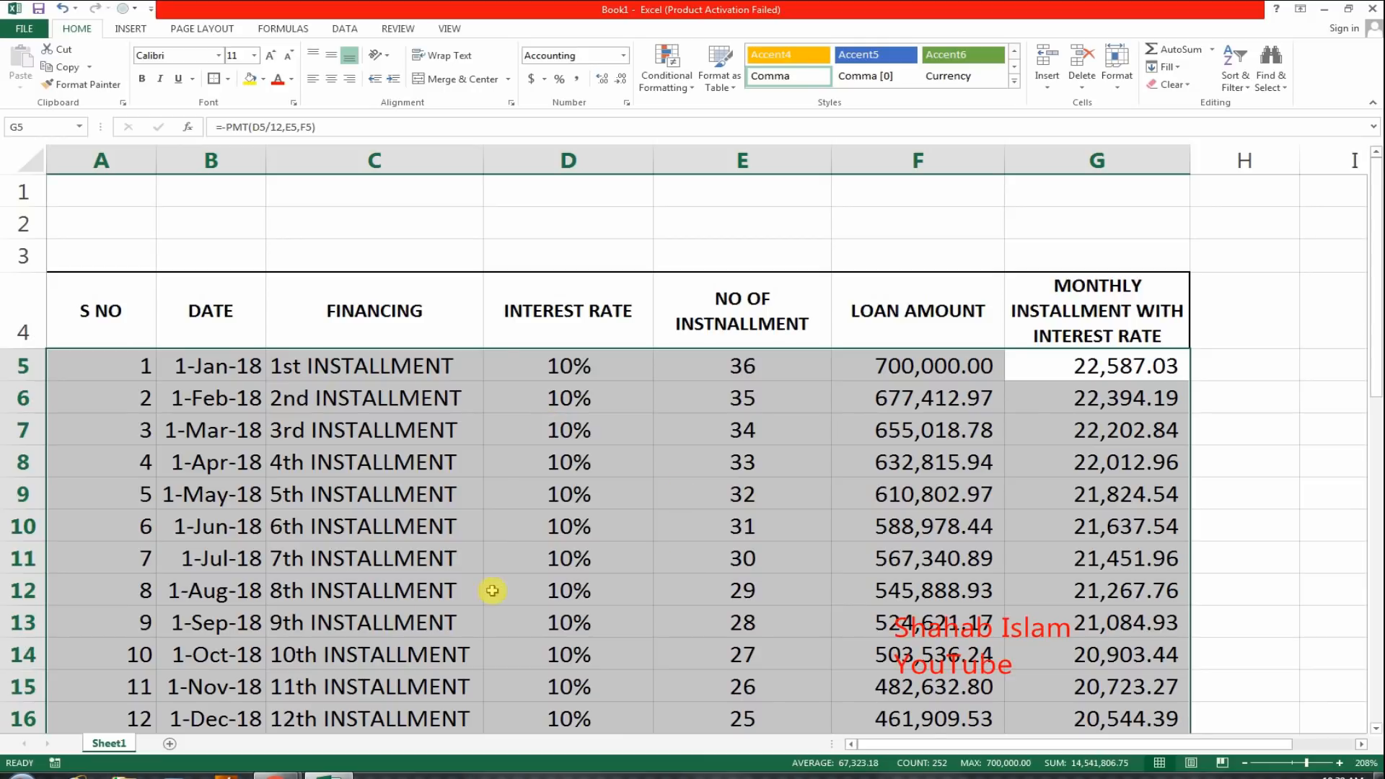
{"action": "left_click", "coordinate": [335, 85]}
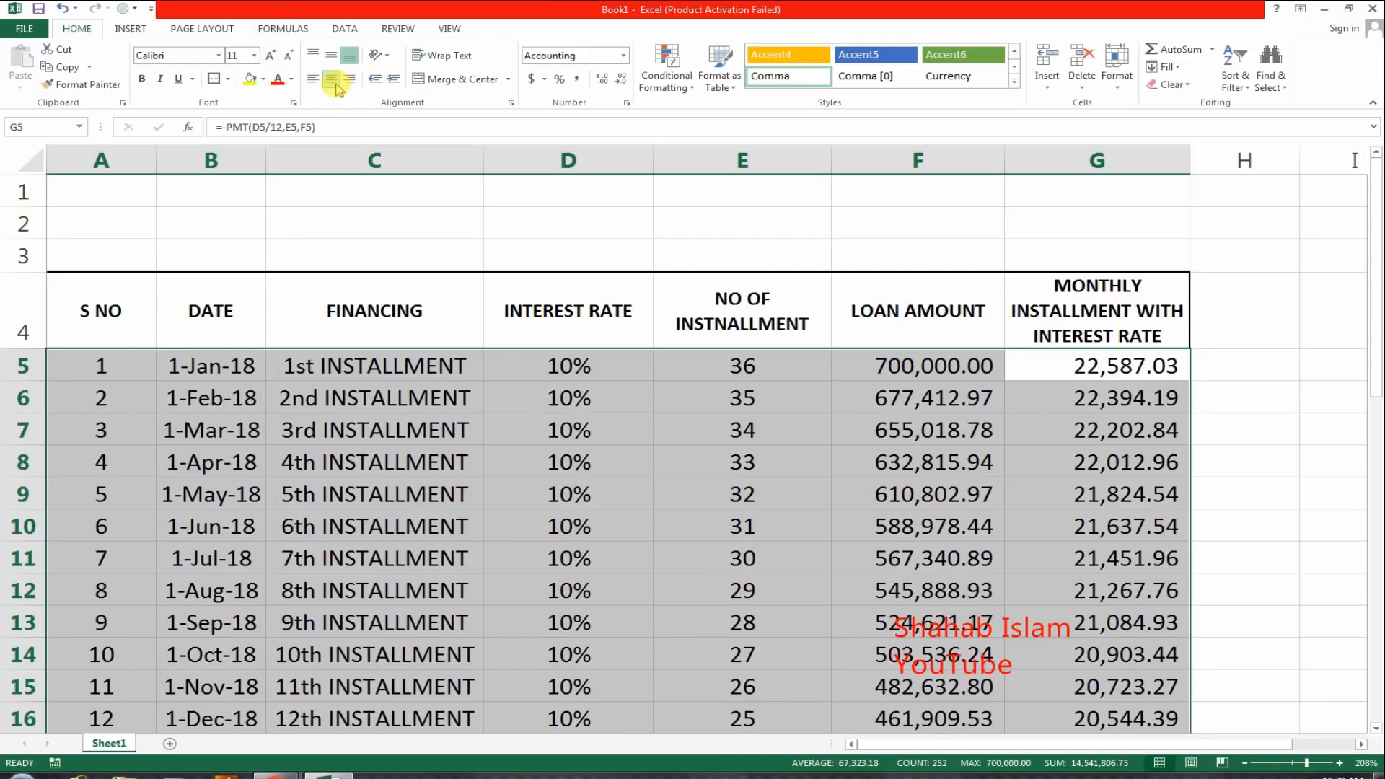
{"action": "left_click", "coordinate": [230, 79]}
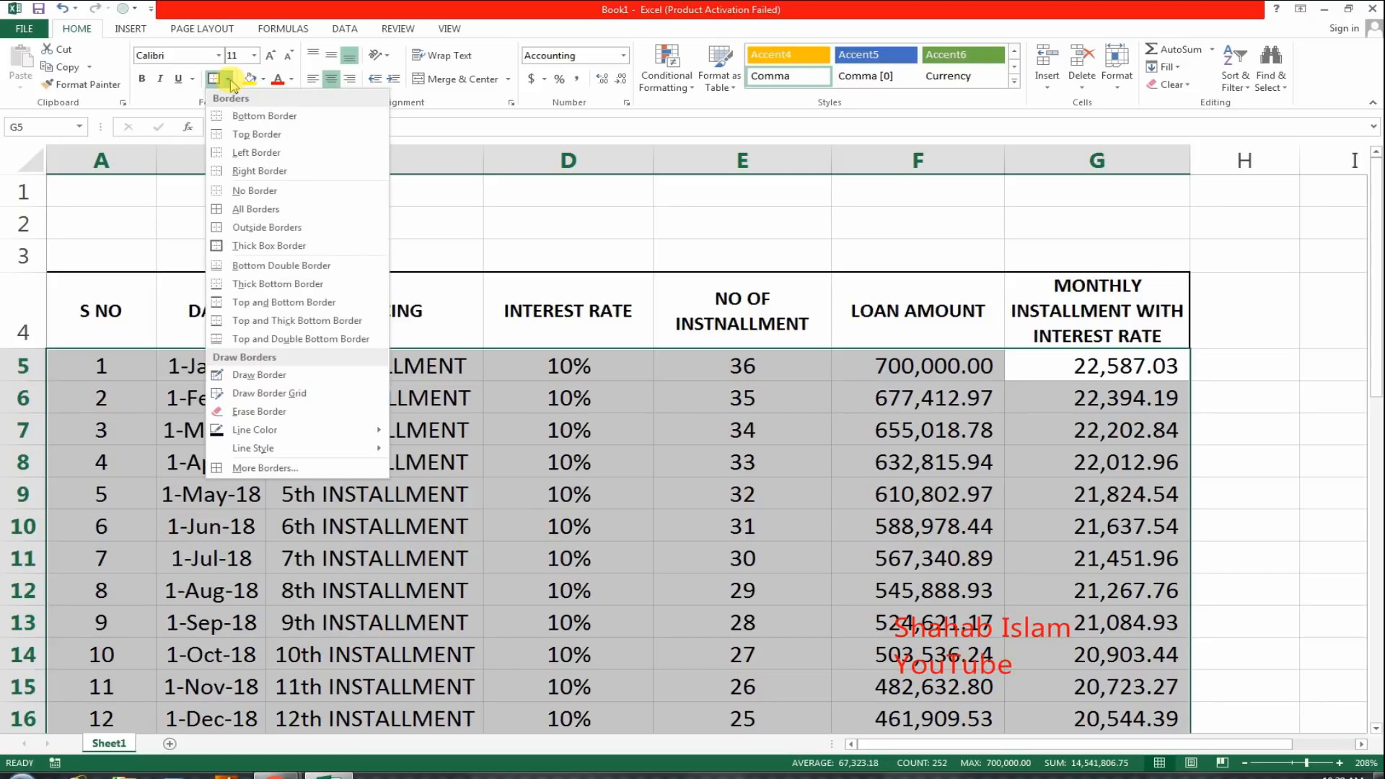
{"action": "left_click", "coordinate": [259, 211]}
{"action": "left_click_drag", "start_coordinate": [407, 377], "coordinate": [417, 391]}
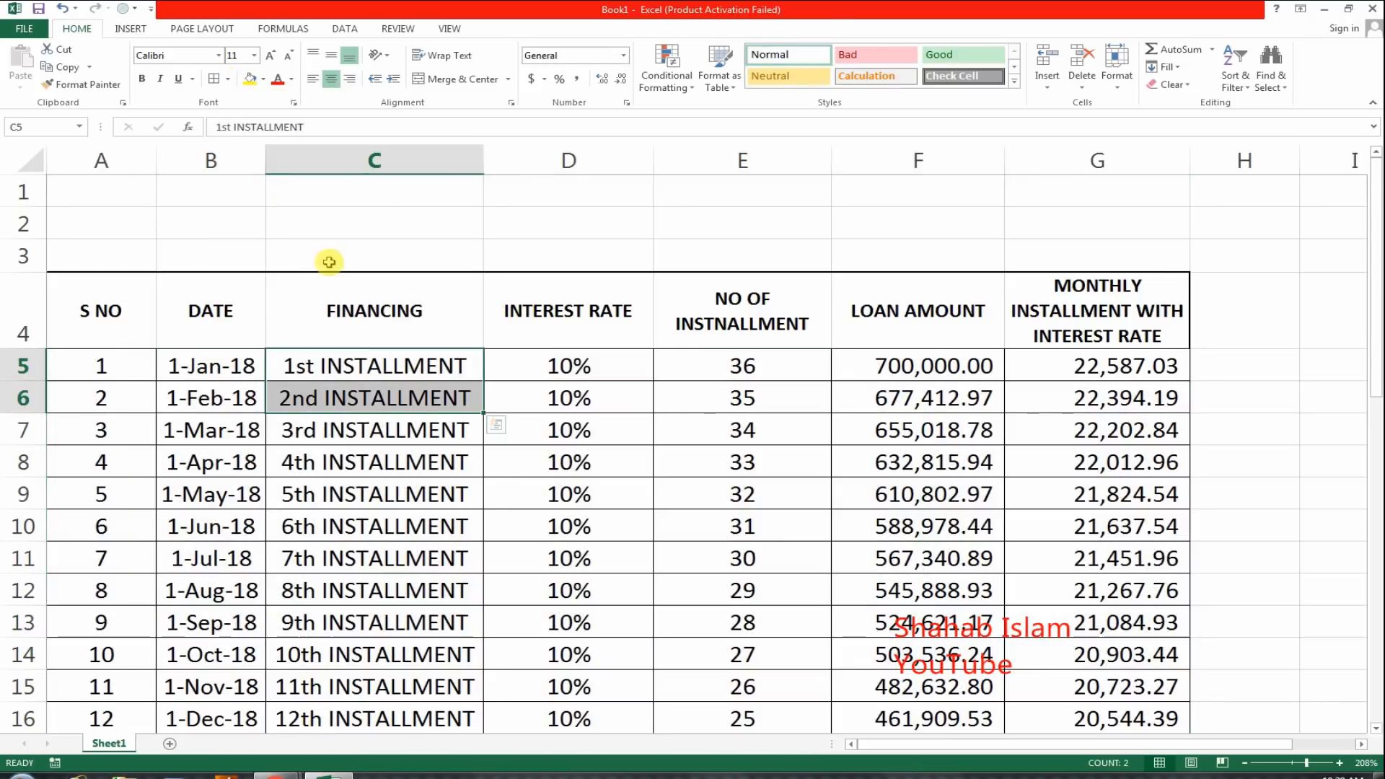
Step: Insert two blank rows at row 2, above the installment table
{"action": "left_click", "coordinate": [20, 224]}
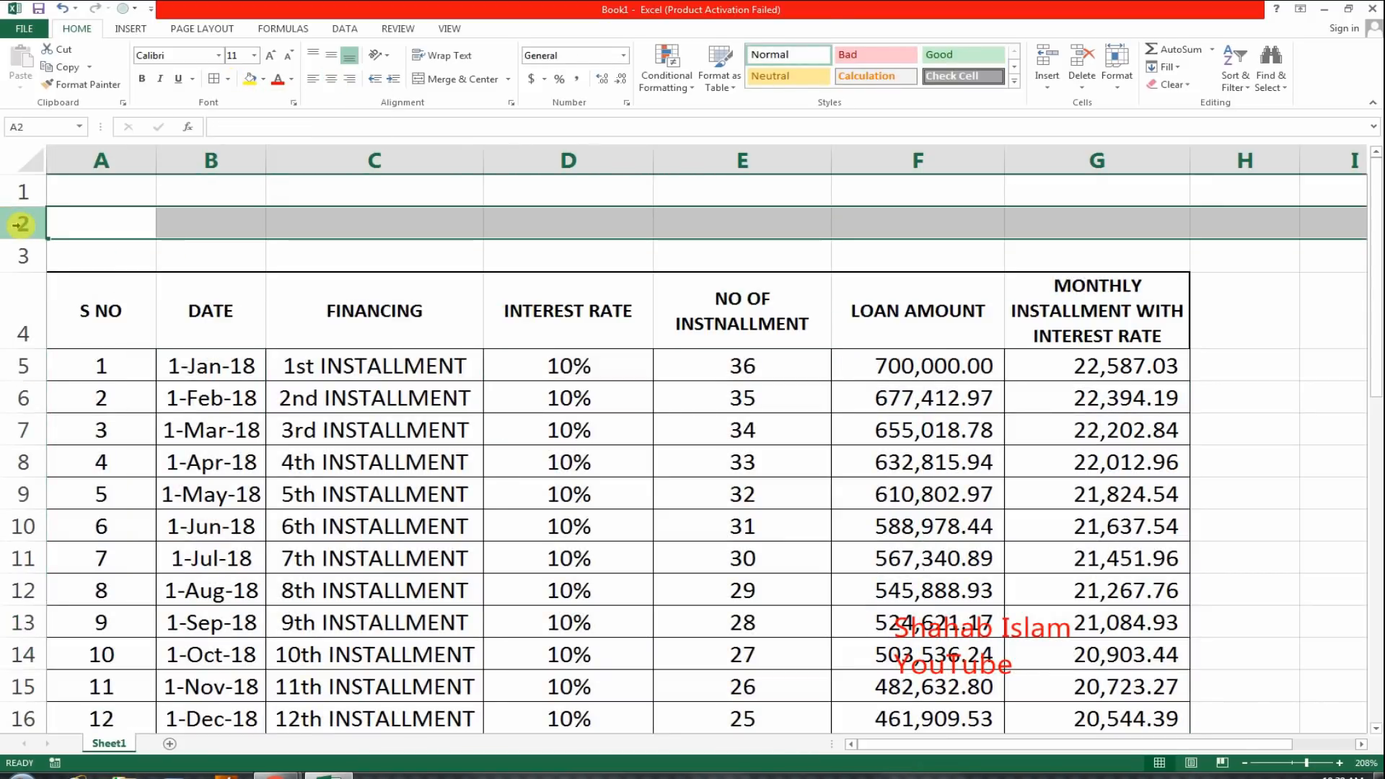
{"action": "key", "text": "ctrl+shift+equal"}
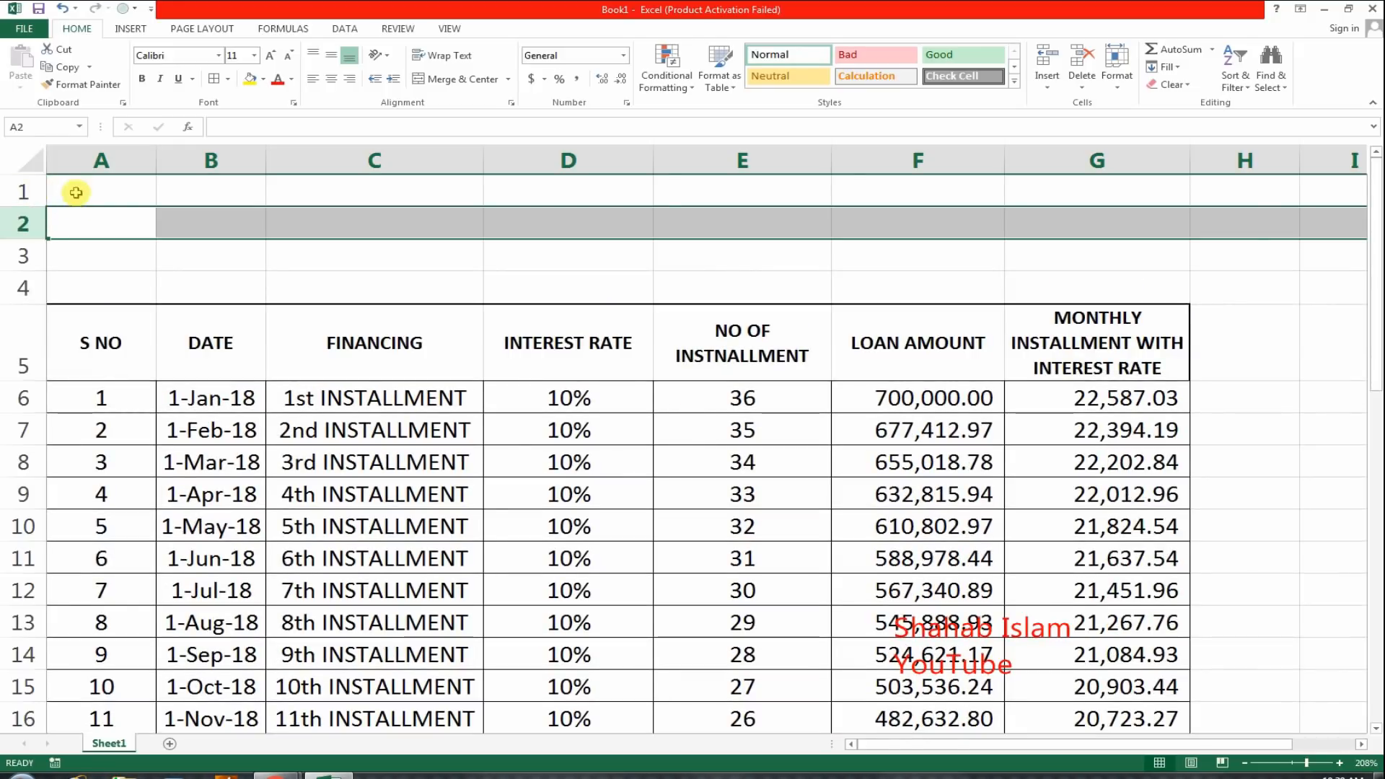
{"action": "left_click_drag", "start_coordinate": [76, 193], "coordinate": [888, 257]}
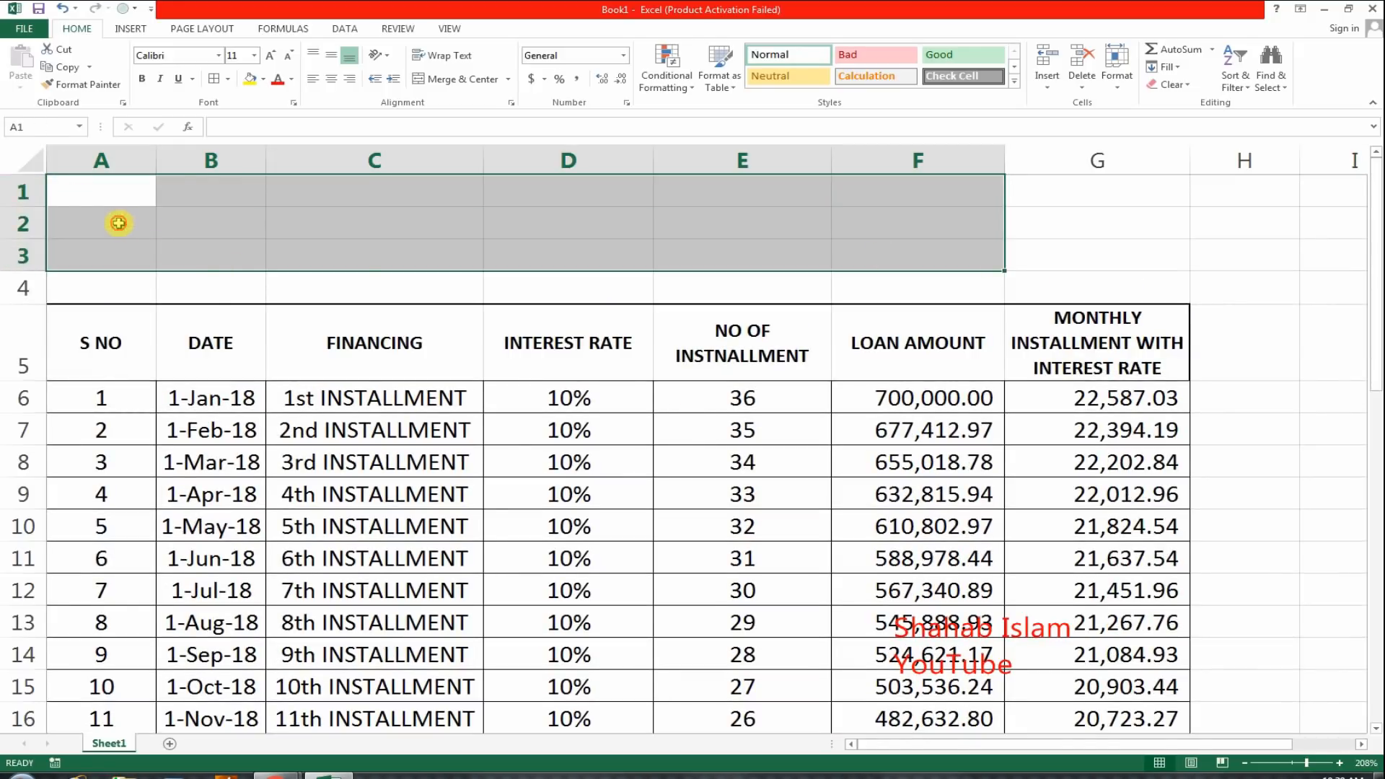
{"action": "left_click", "coordinate": [119, 223]}
{"action": "left_click", "coordinate": [4, 229]}
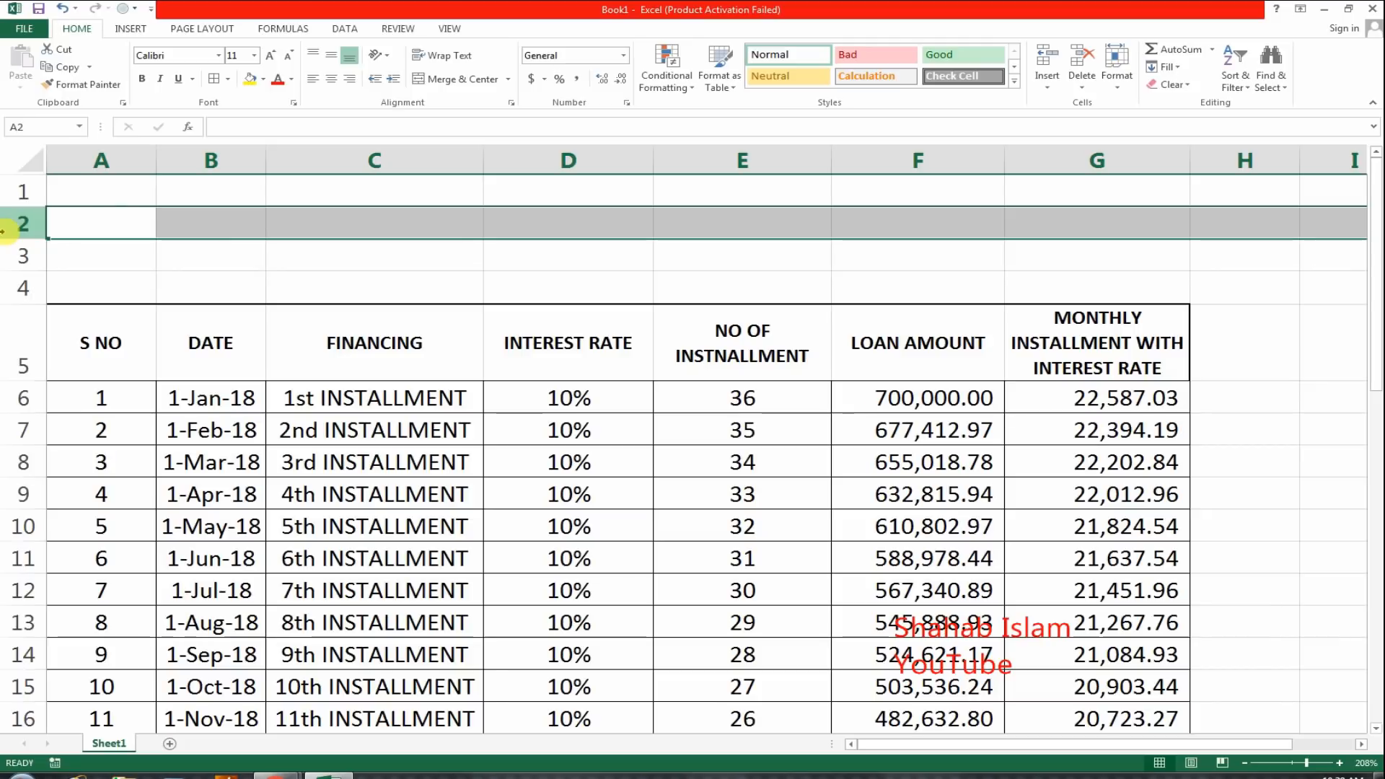
{"action": "key", "text": "ctrl+shift+equal"}
Step: Merge and centre cells A2:G4 and enter the title MONTHLY INTEREST AMOUNT CALCULATE
{"action": "left_click_drag", "start_coordinate": [114, 217], "coordinate": [1110, 284]}
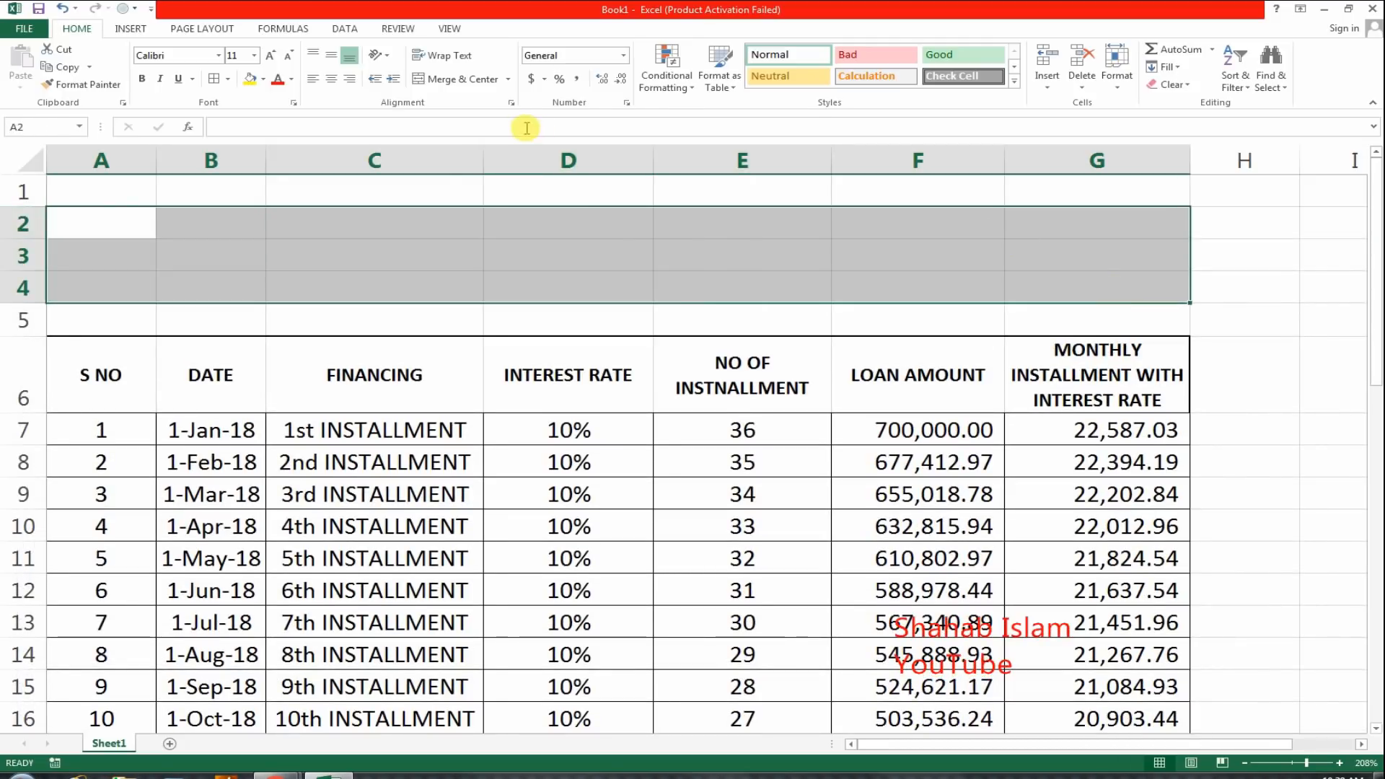
{"action": "left_click", "coordinate": [462, 81]}
{"action": "type", "text": "MO"}
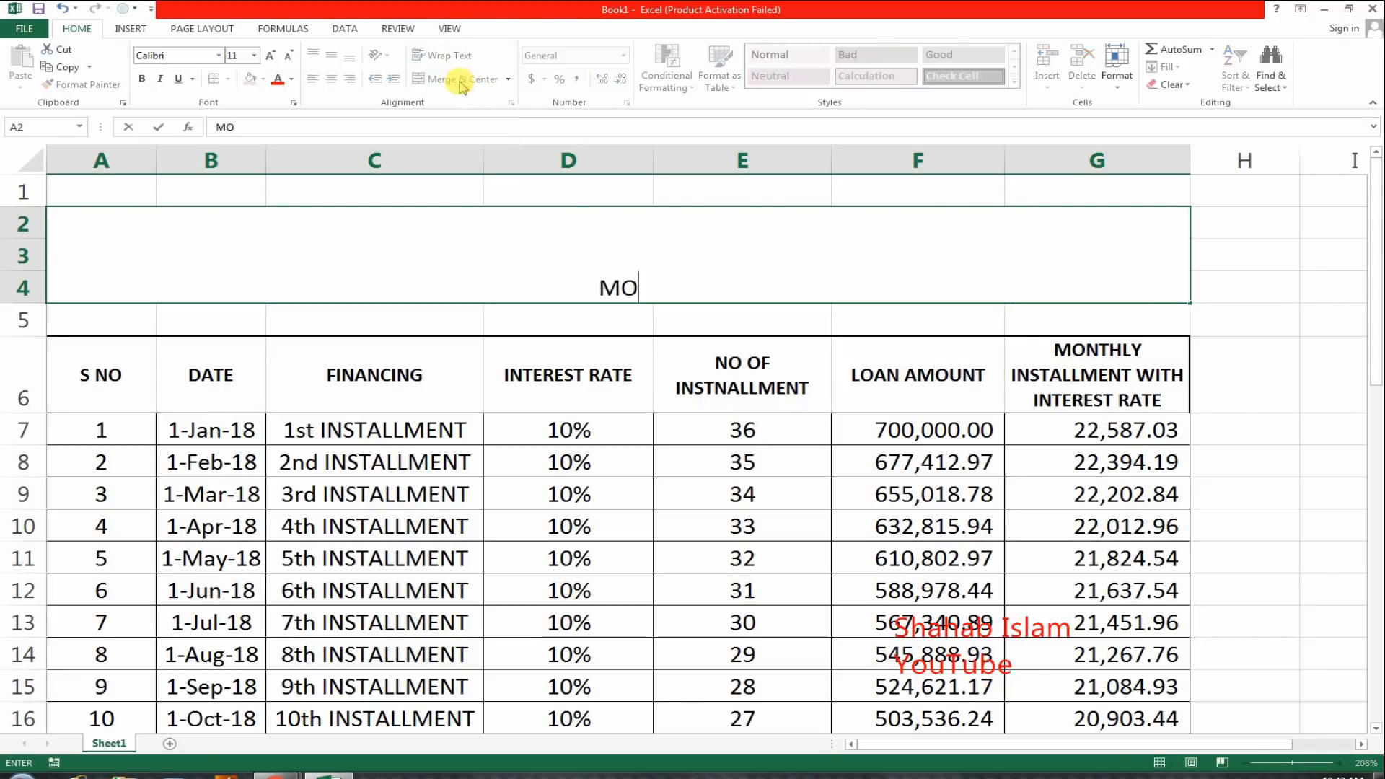
{"action": "type", "text": "NTHLY I"}
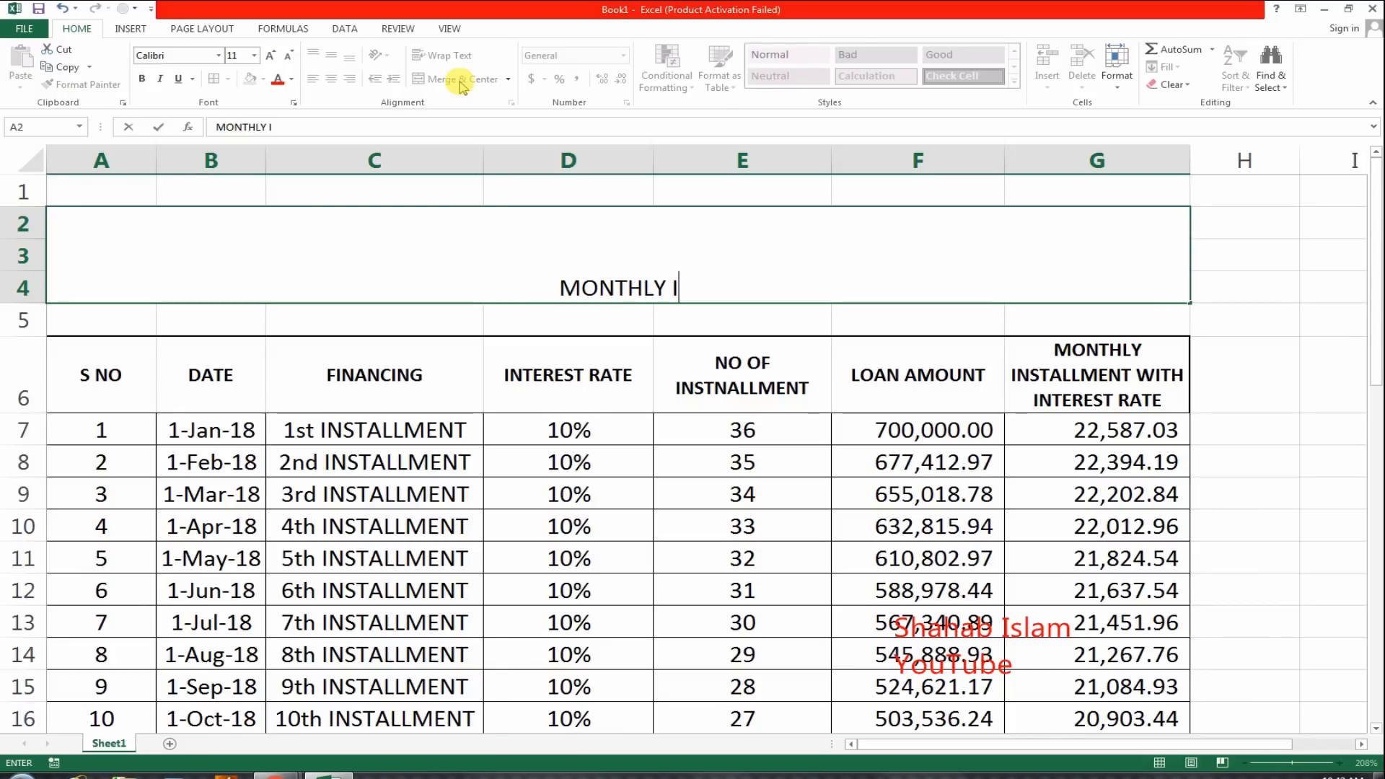
{"action": "type", "text": "NTER"}
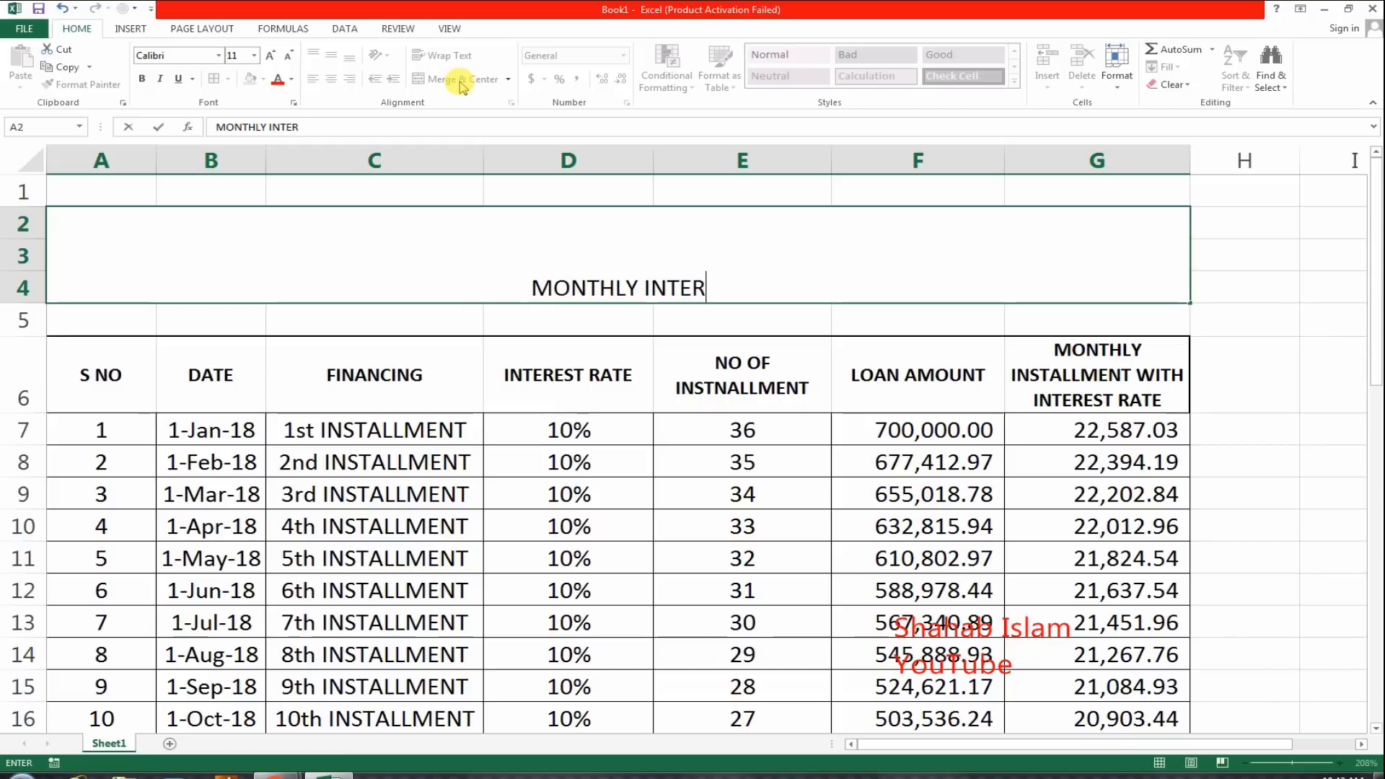
{"action": "type", "text": "EST AMOUNT CLA"}
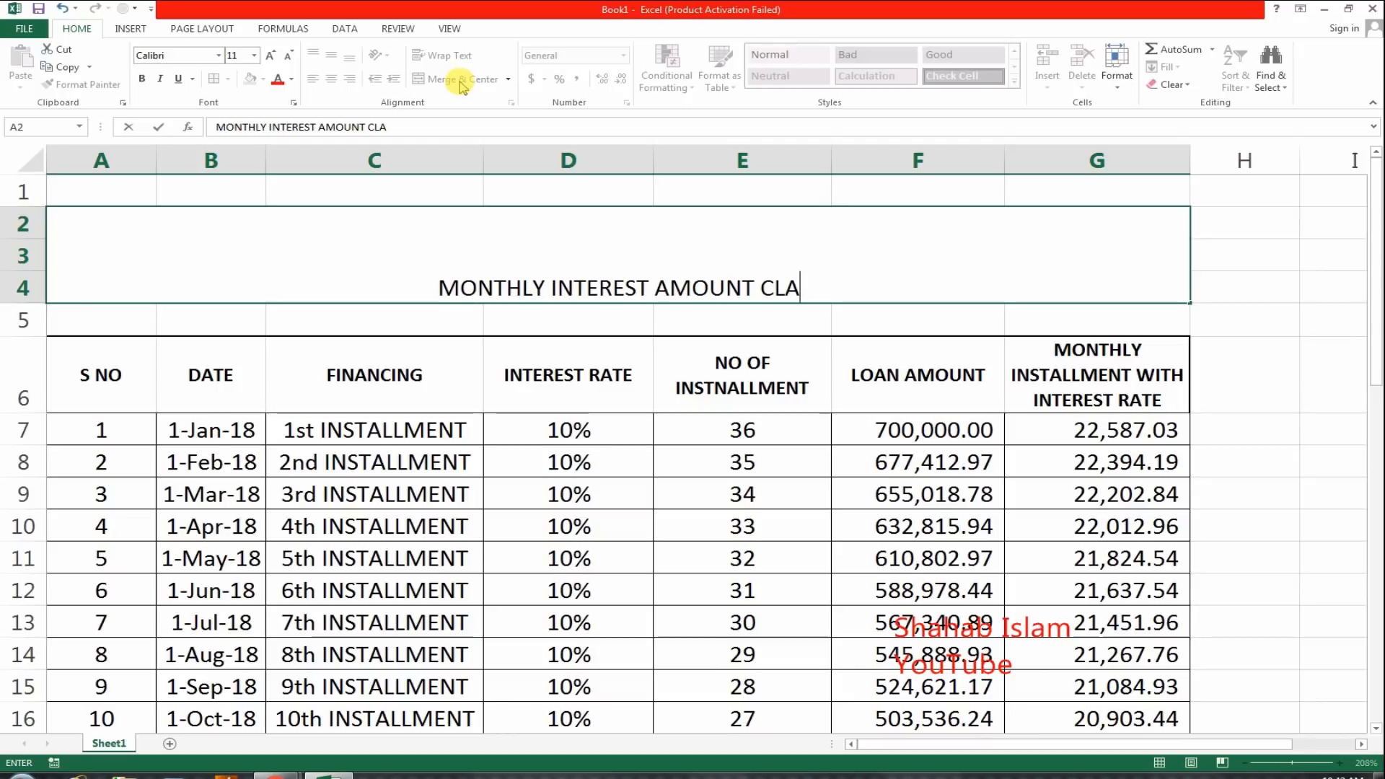
{"action": "key", "text": "BackSpace"}
{"action": "key", "text": "BackSpace"}
{"action": "type", "text": "ALCULATE"}
{"action": "left_click", "coordinate": [616, 355]}
Step: Align the merged title vertically to the middle and enlarge its font size to 18
{"action": "left_click", "coordinate": [578, 262]}
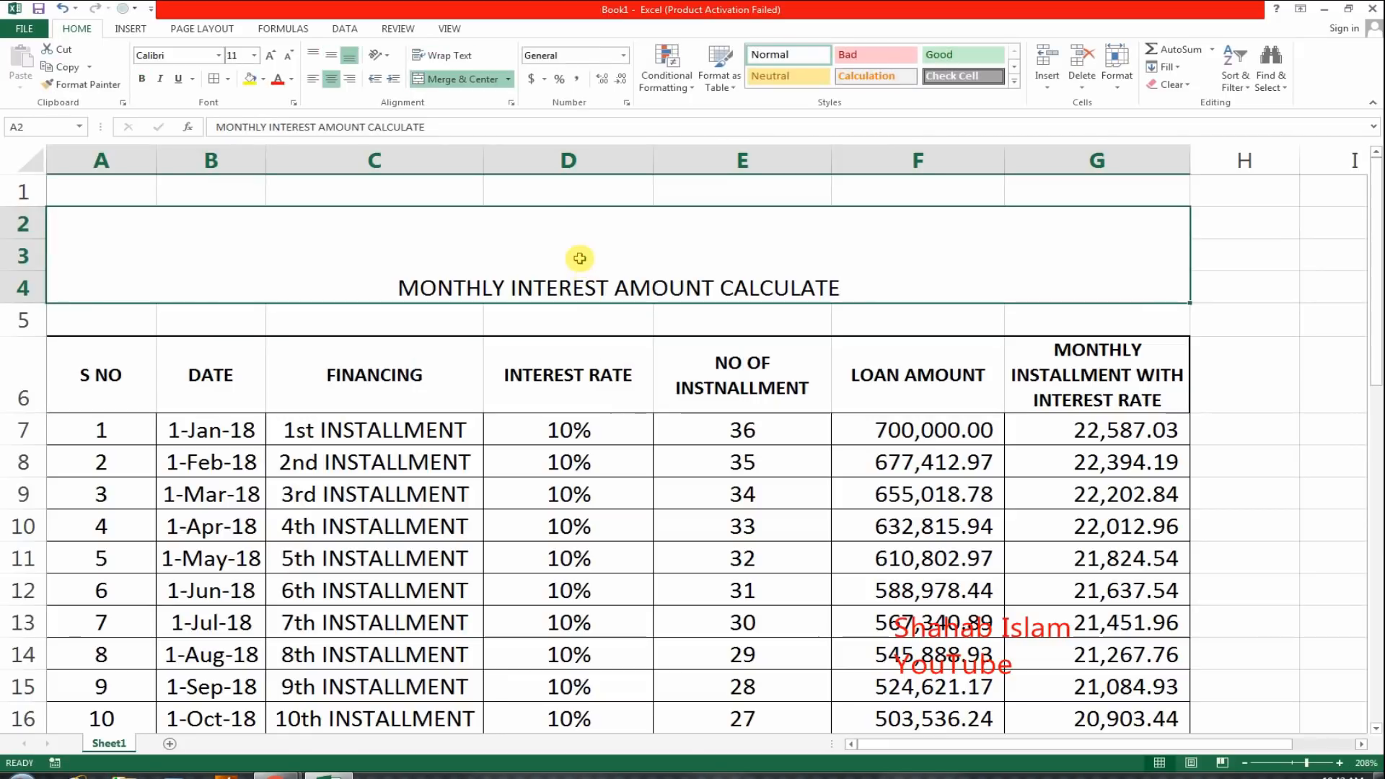
{"action": "left_click", "coordinate": [331, 55]}
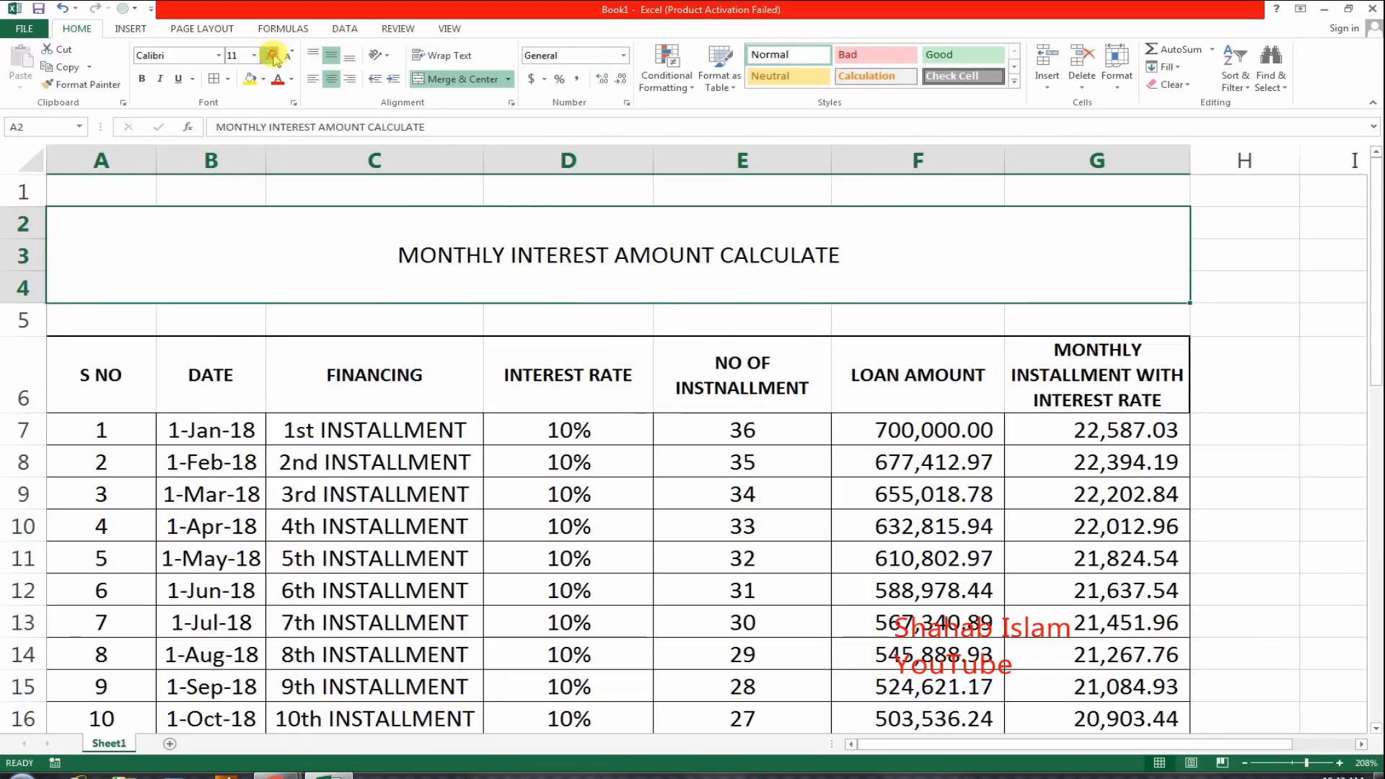
{"action": "left_click", "coordinate": [270, 56]}
{"action": "left_click", "coordinate": [270, 56]}
{"action": "left_click", "coordinate": [270, 55]}
{"action": "left_click", "coordinate": [270, 55]}
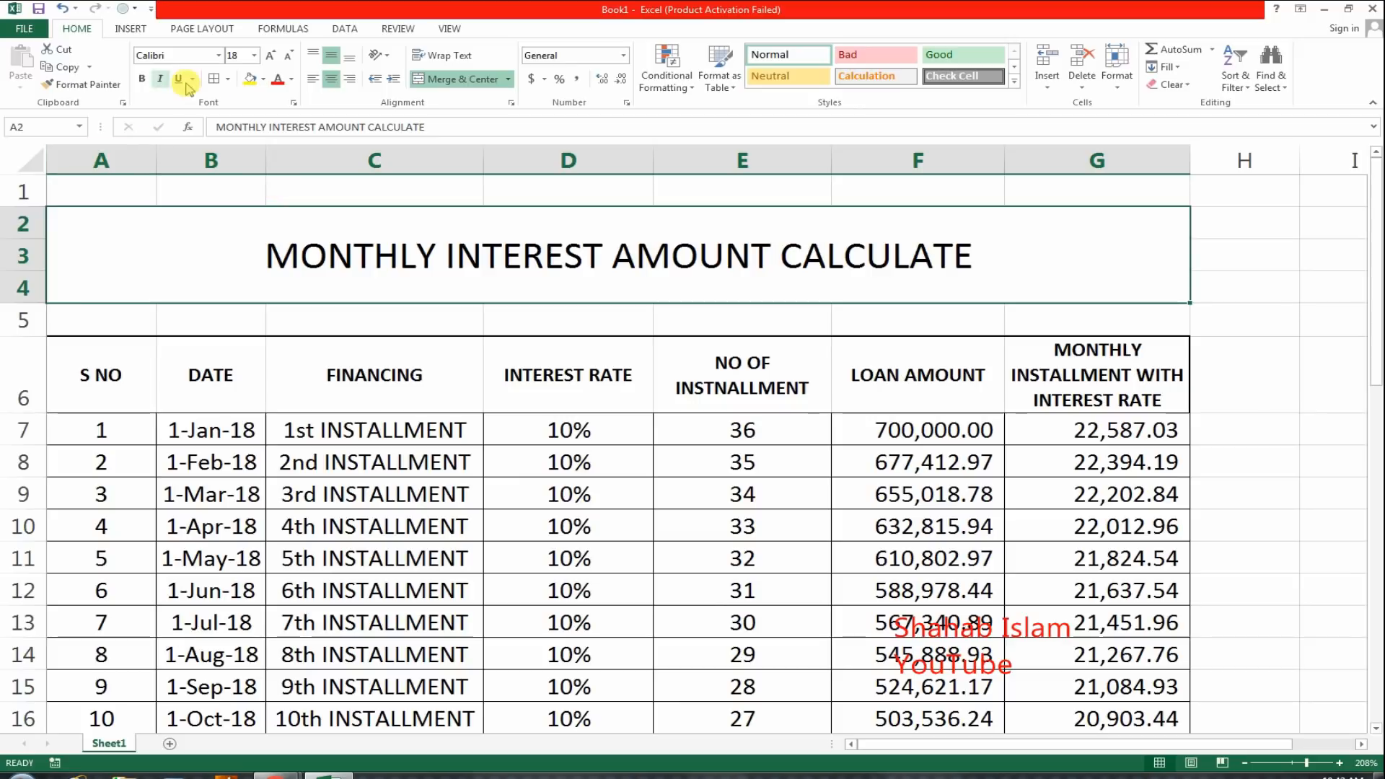
Step: Fill the merged title cell A2:G4 with the darkest shade of the light blue theme colour
{"action": "left_click", "coordinate": [263, 79]}
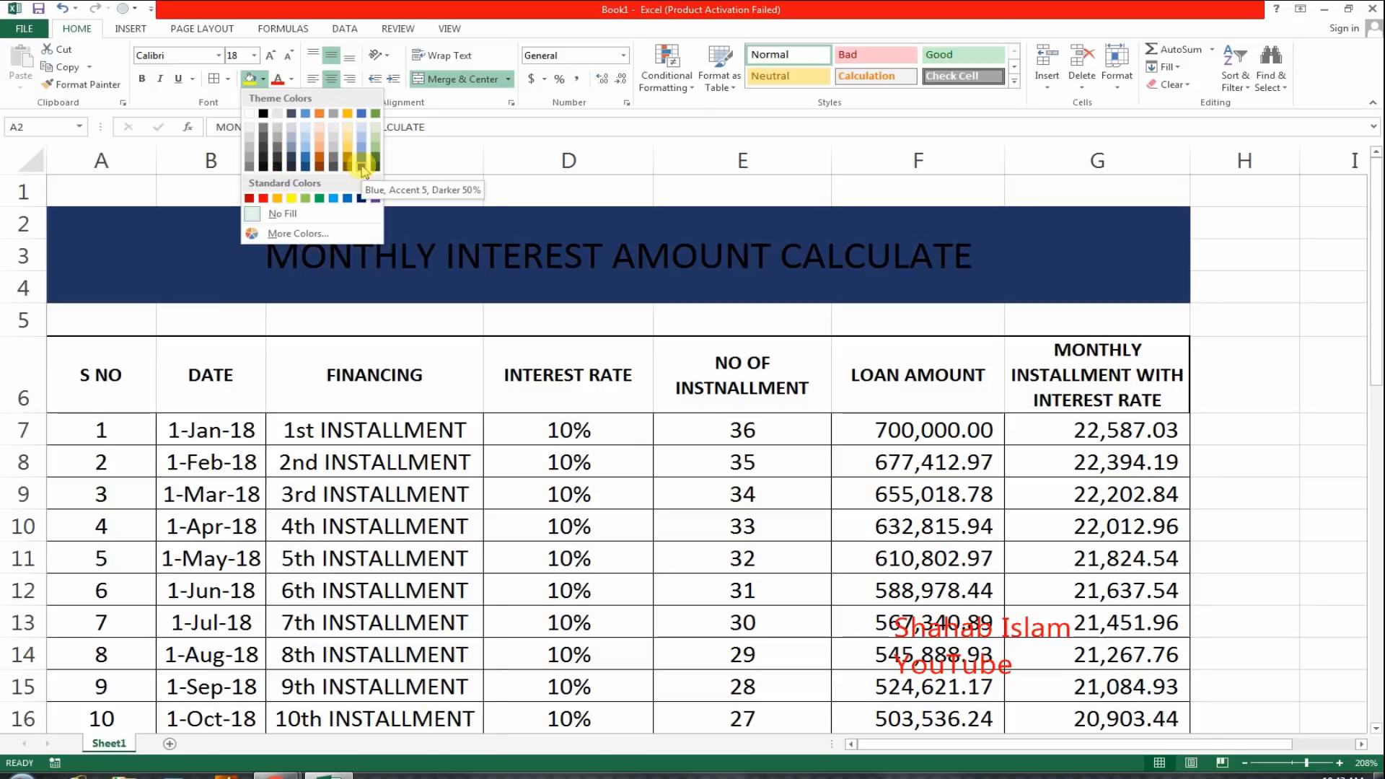
{"action": "left_click", "coordinate": [423, 238]}
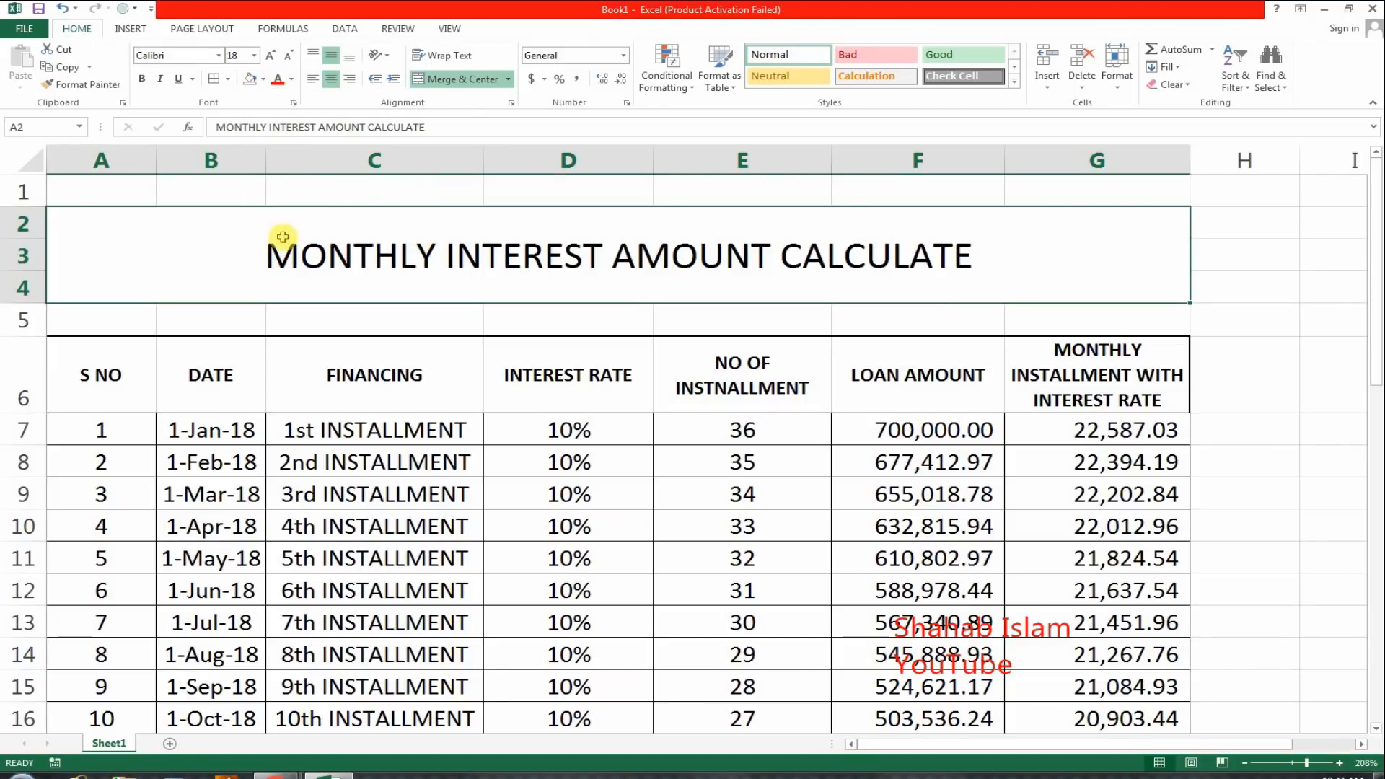
{"action": "left_click", "coordinate": [263, 78]}
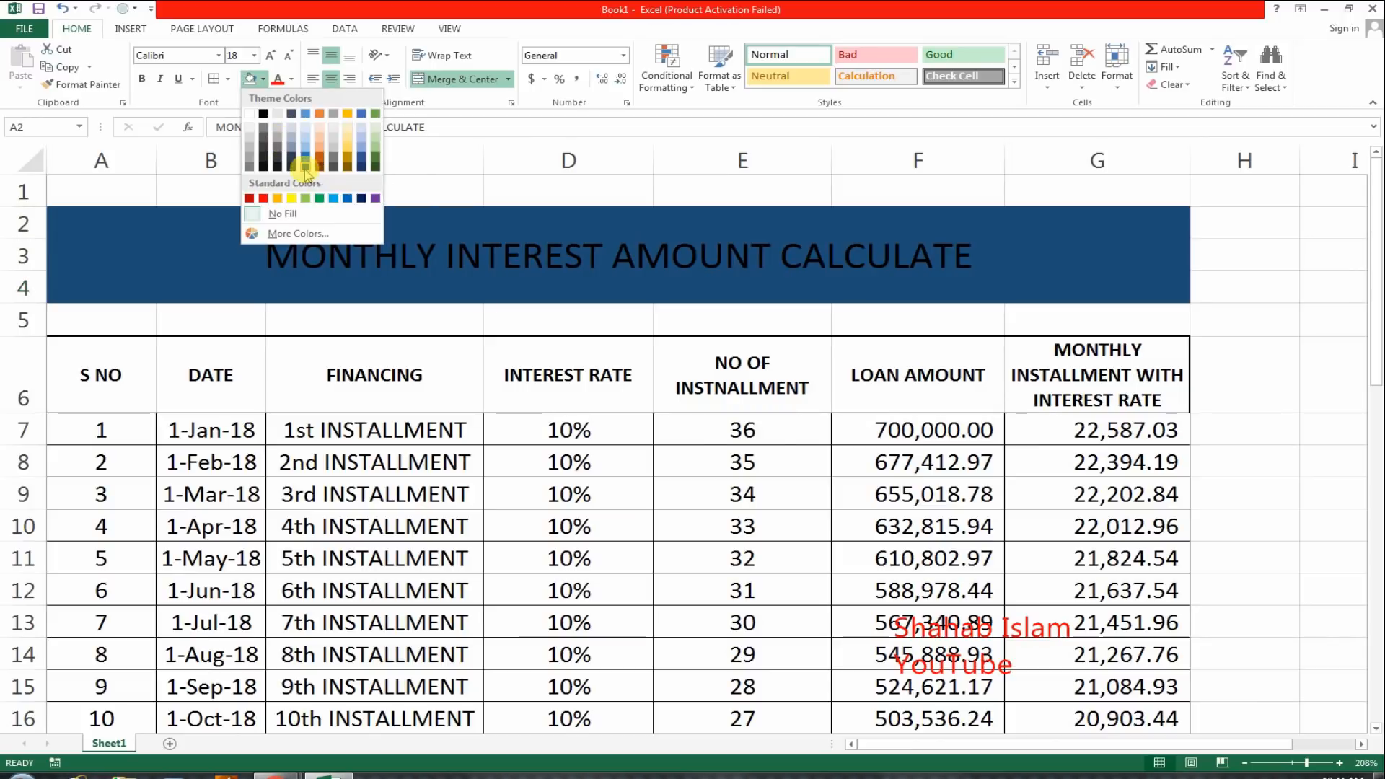
{"action": "left_click", "coordinate": [305, 171]}
Step: Fill the header row A6:G6 with a medium blue theme colour, one shade lighter than the title's fill
{"action": "left_click_drag", "start_coordinate": [101, 374], "coordinate": [1046, 395]}
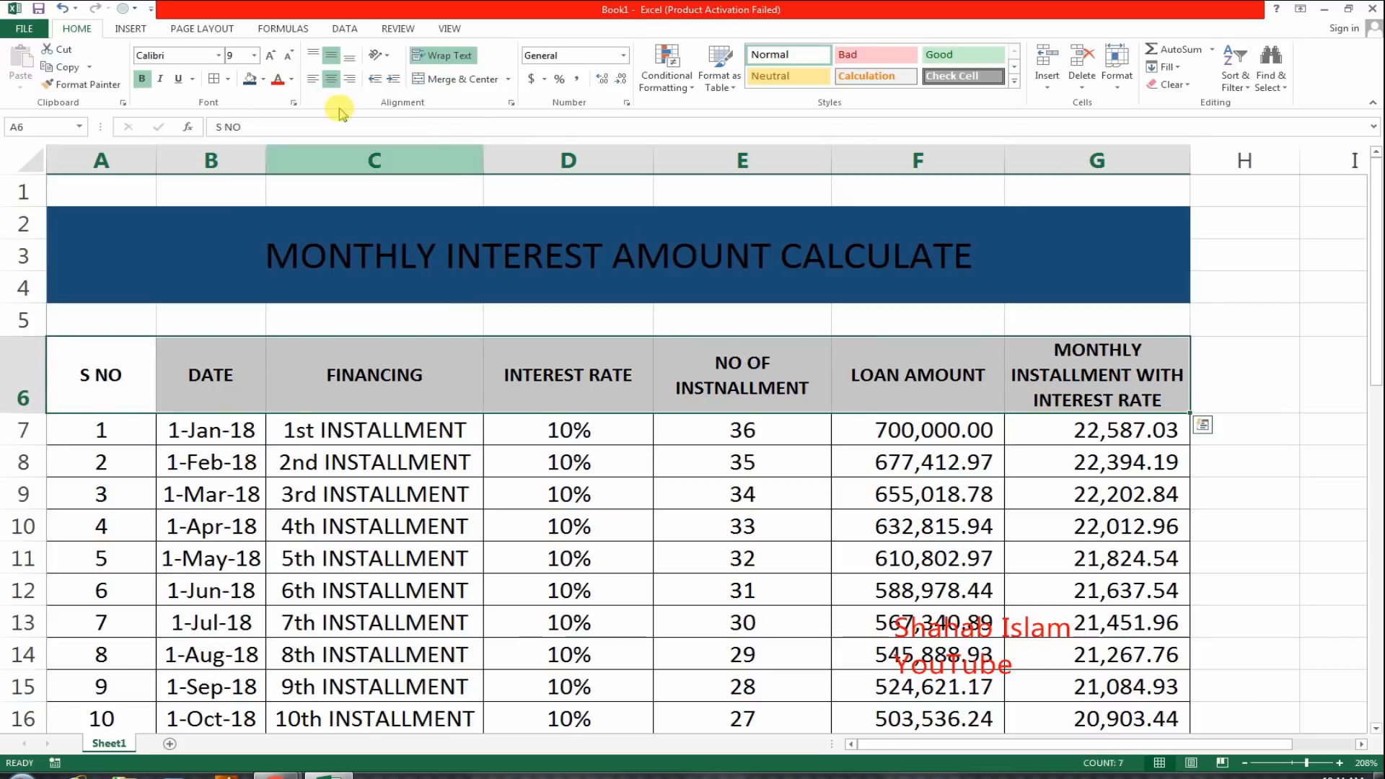
{"action": "left_click", "coordinate": [263, 79]}
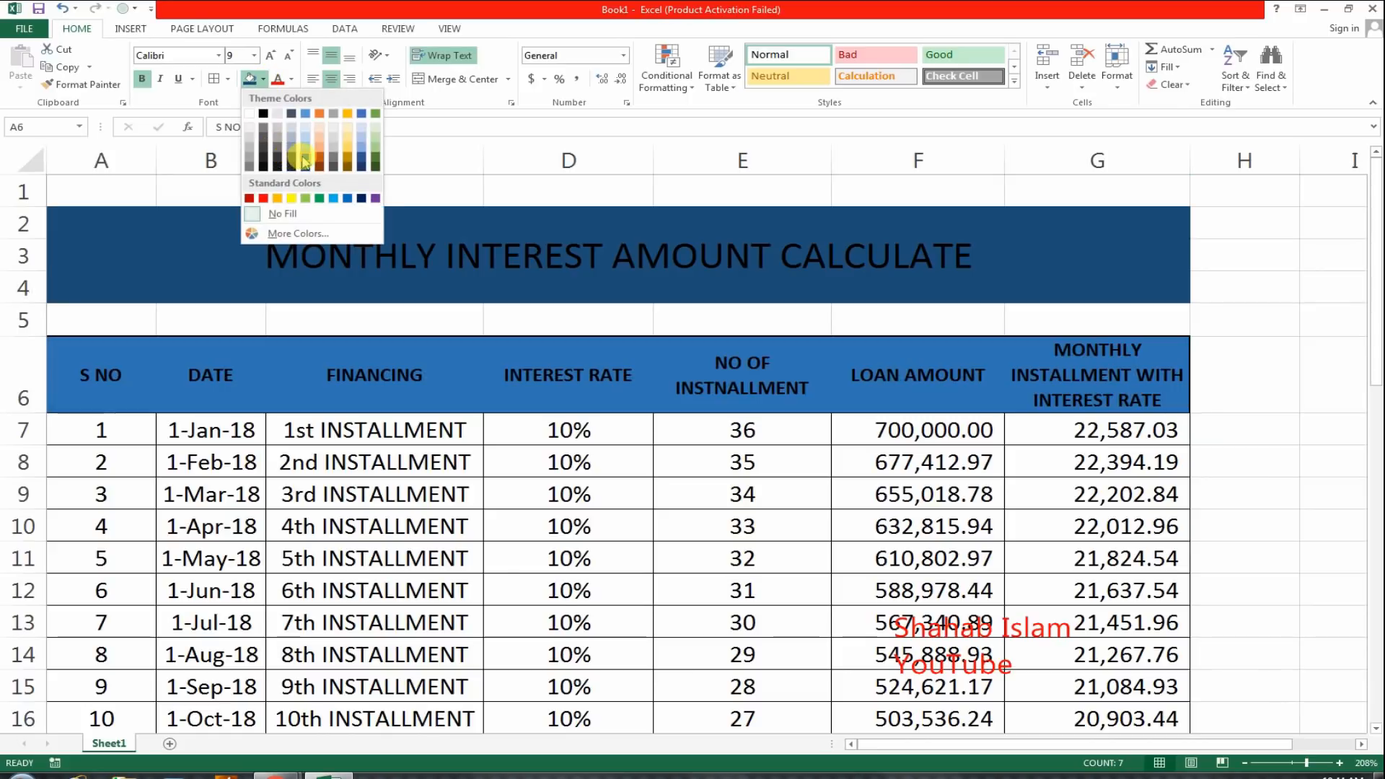
{"action": "left_click", "coordinate": [303, 162]}
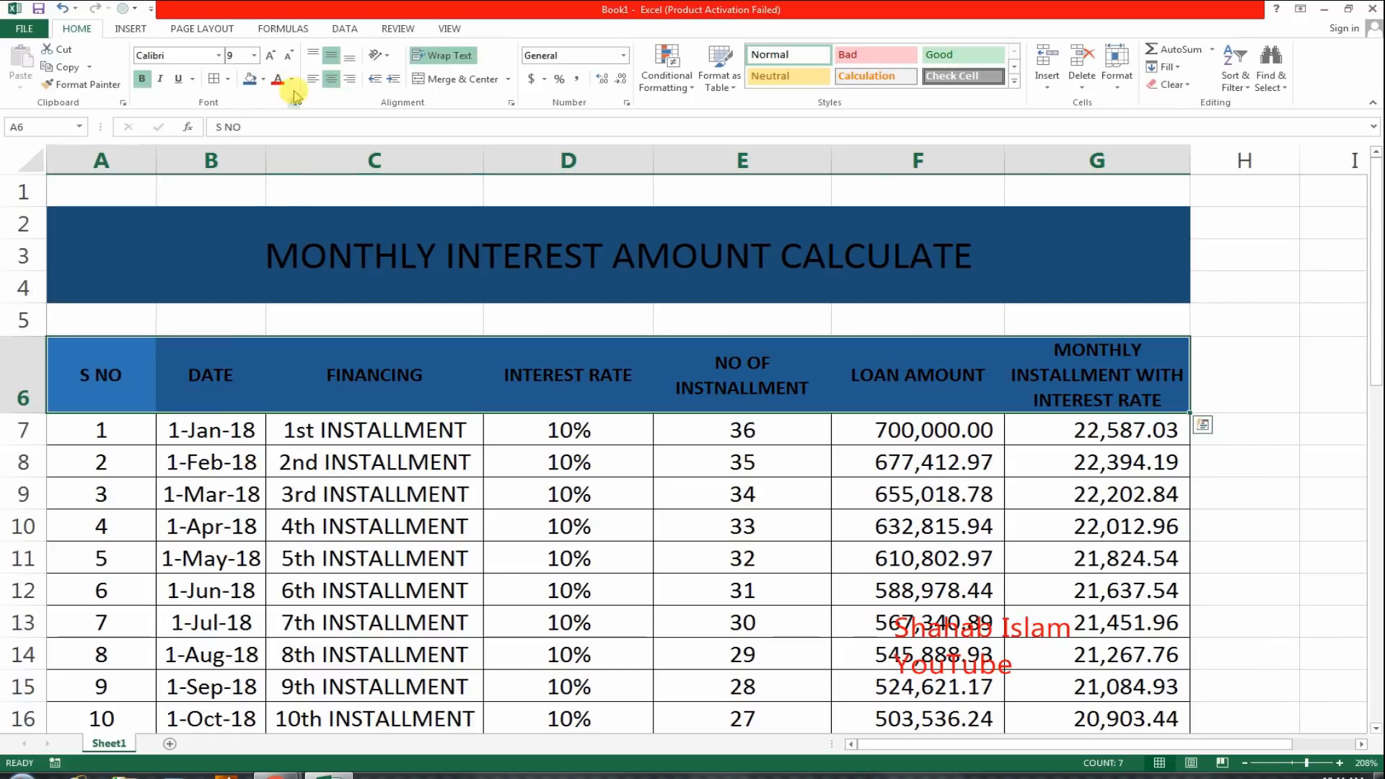
Step: Set the font colour of the header row A6:G6 and the merged title to white
{"action": "left_click", "coordinate": [292, 78]}
{"action": "left_click", "coordinate": [280, 132]}
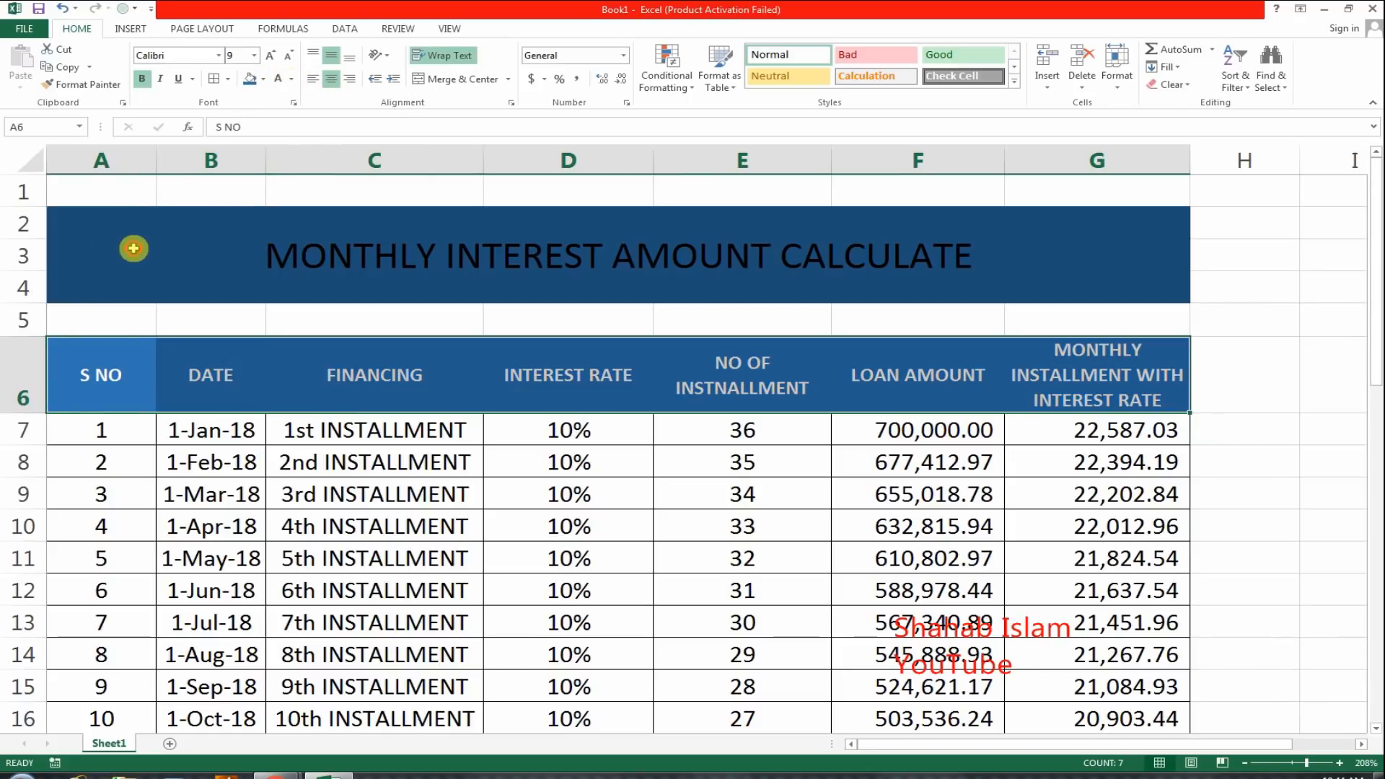
{"action": "left_click", "coordinate": [130, 248]}
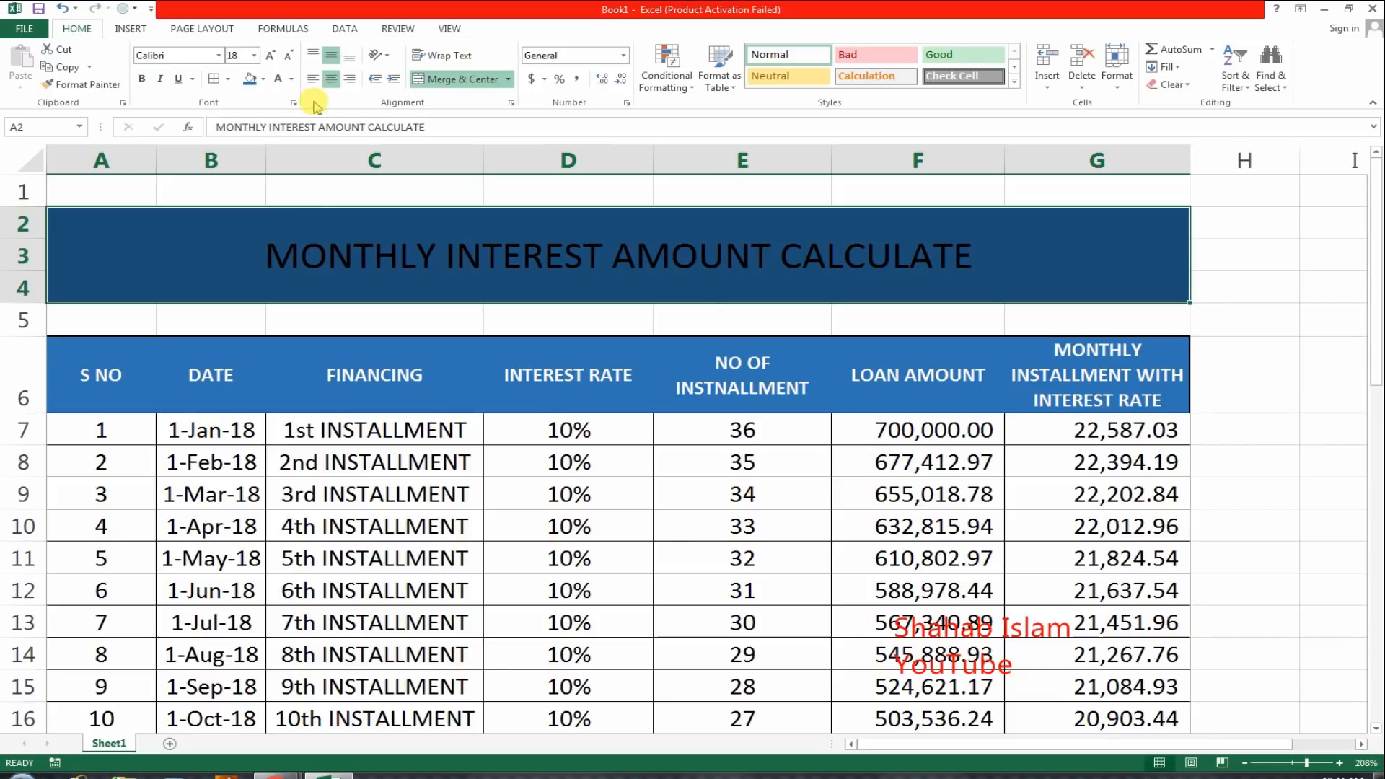
{"action": "left_click", "coordinate": [280, 80]}
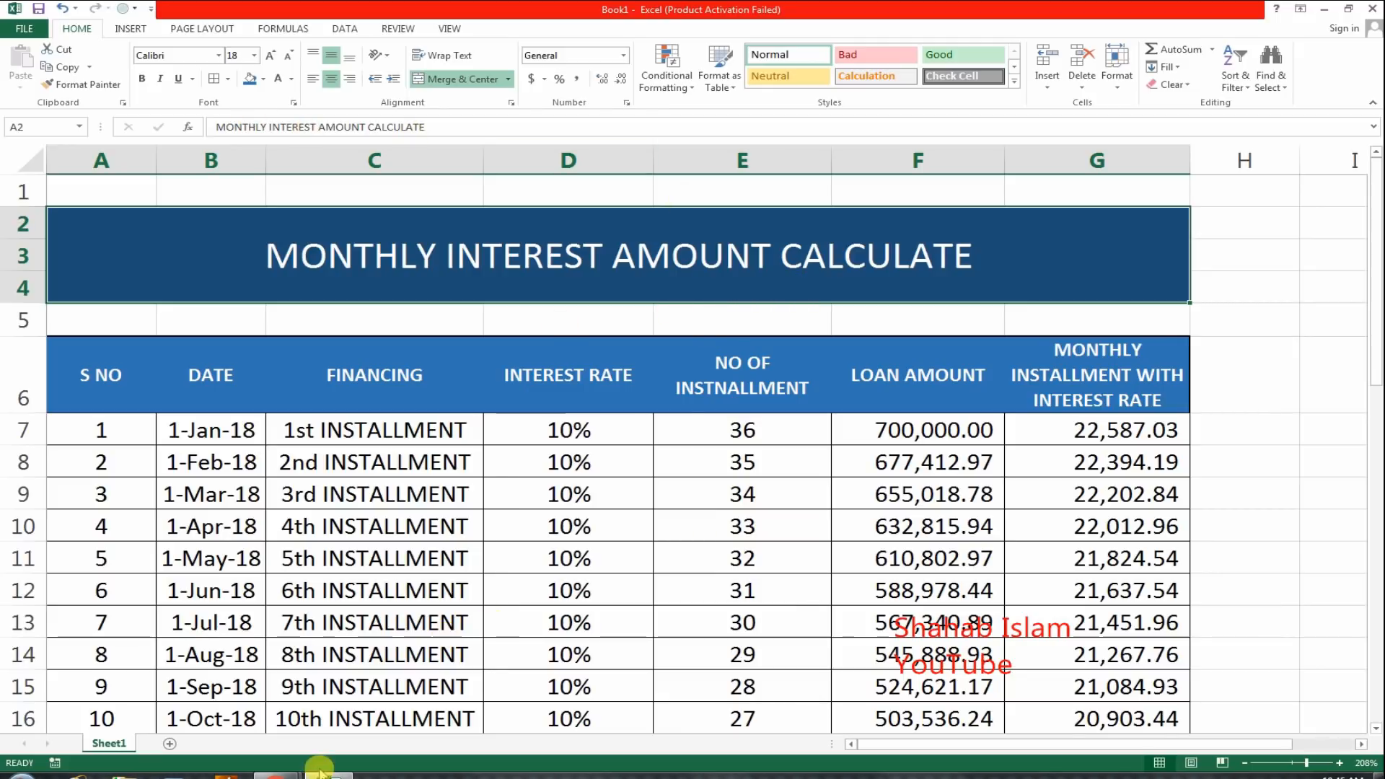
Step: Switch to the YouTube channel page in Chrome and look through its uploaded Excel videos
{"action": "left_click", "coordinate": [275, 770]}
{"action": "left_click", "coordinate": [364, 645]}
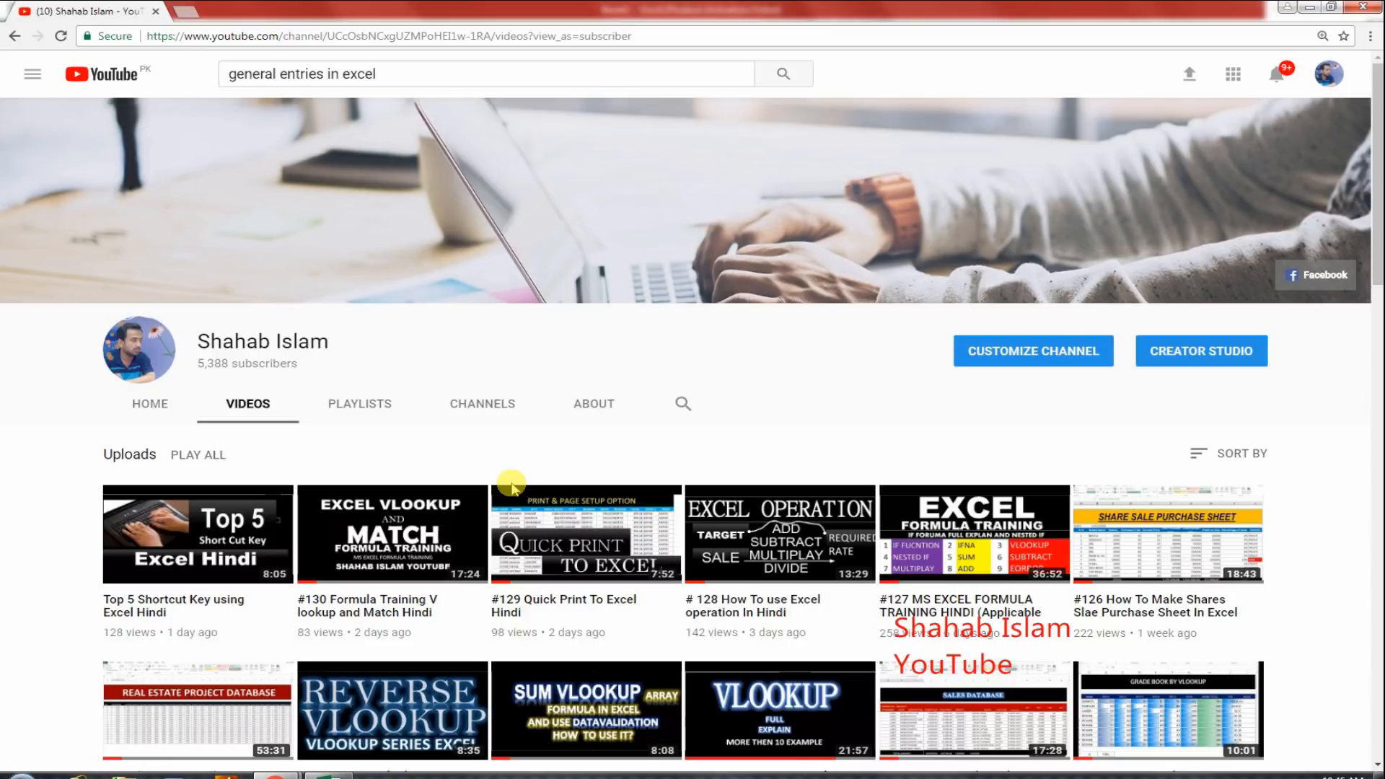
{"action": "scroll", "coordinate": [468, 472], "scroll_direction": "down", "scroll_amount": 3}
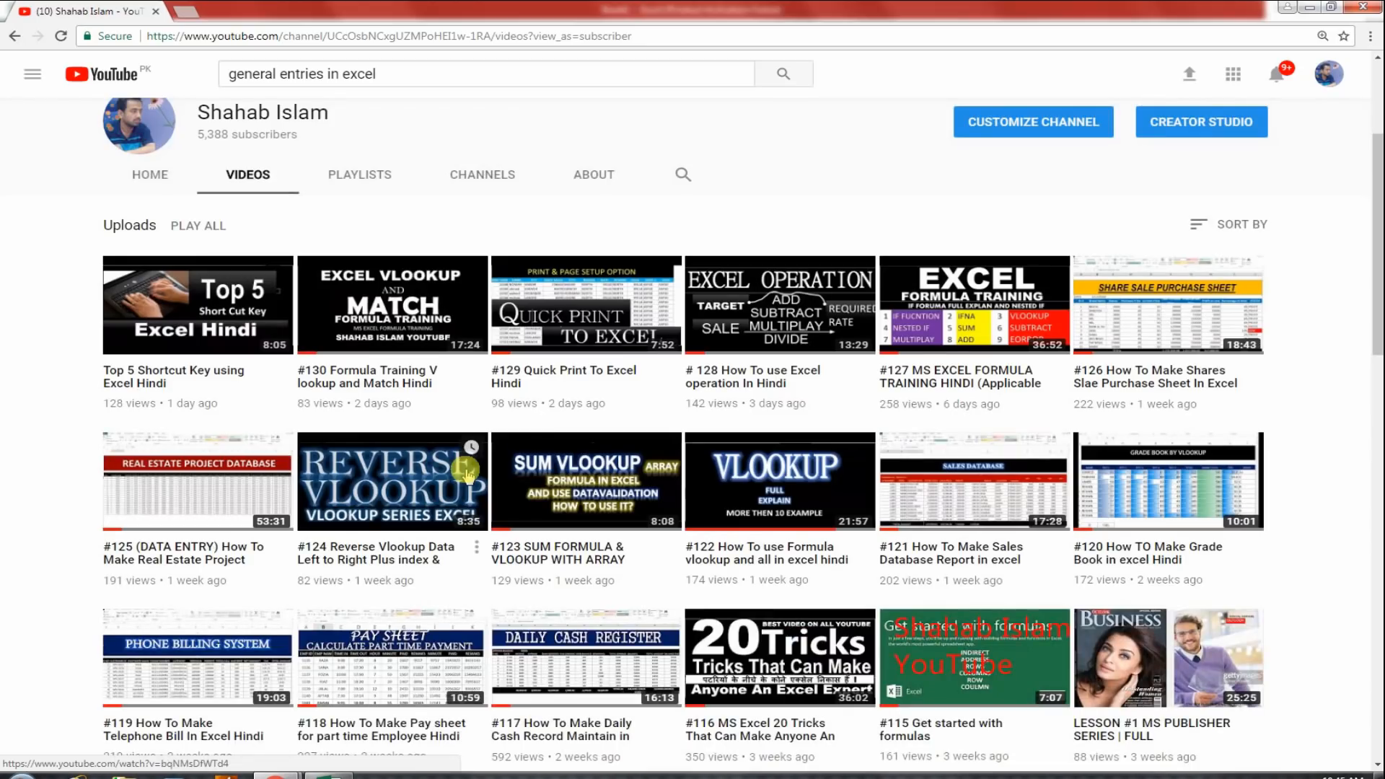